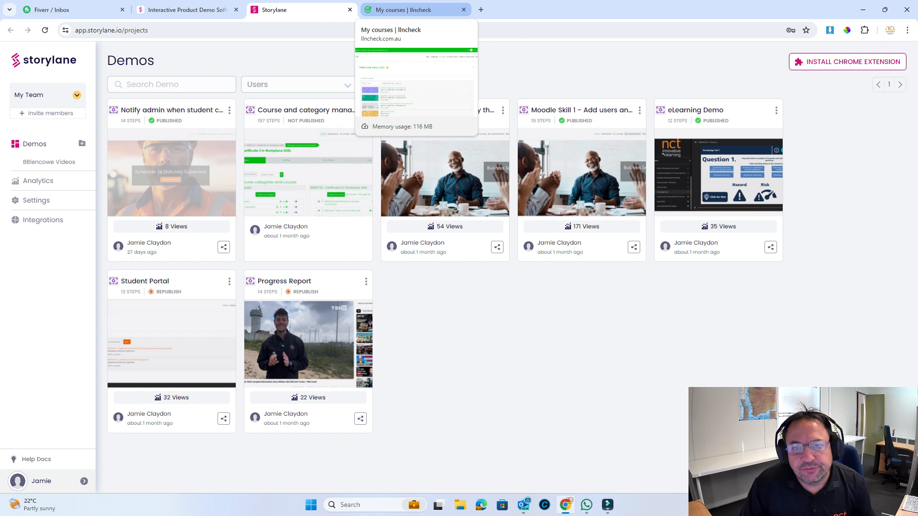
Switch to the LLN Check site and open the page for managing courses and categories in its site administration.
click(411, 10)
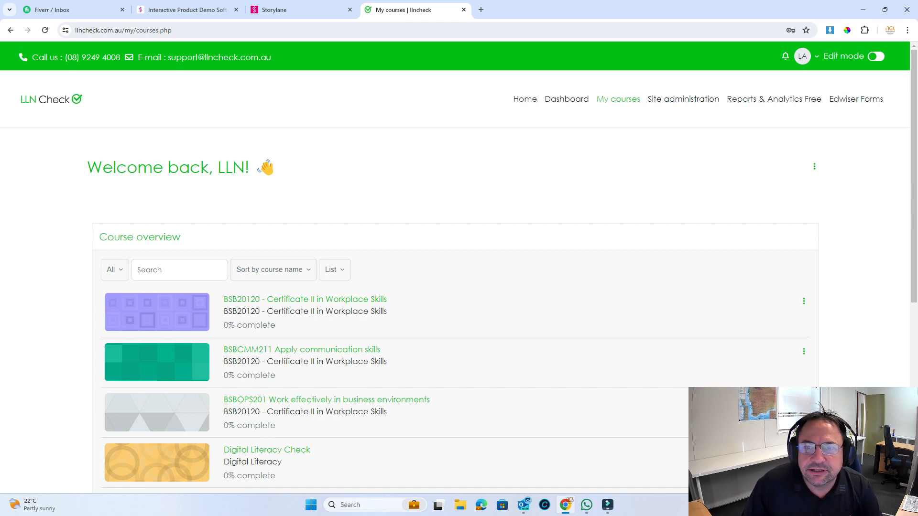
click(683, 99)
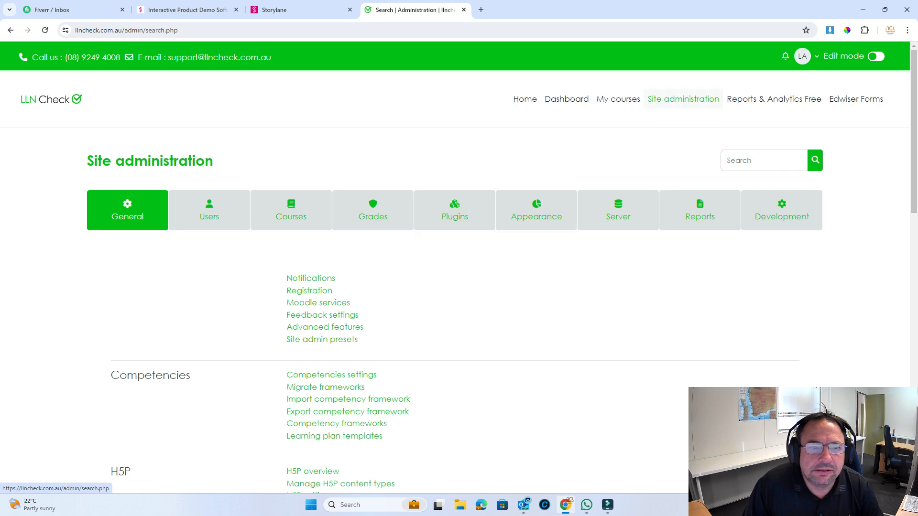
click(291, 210)
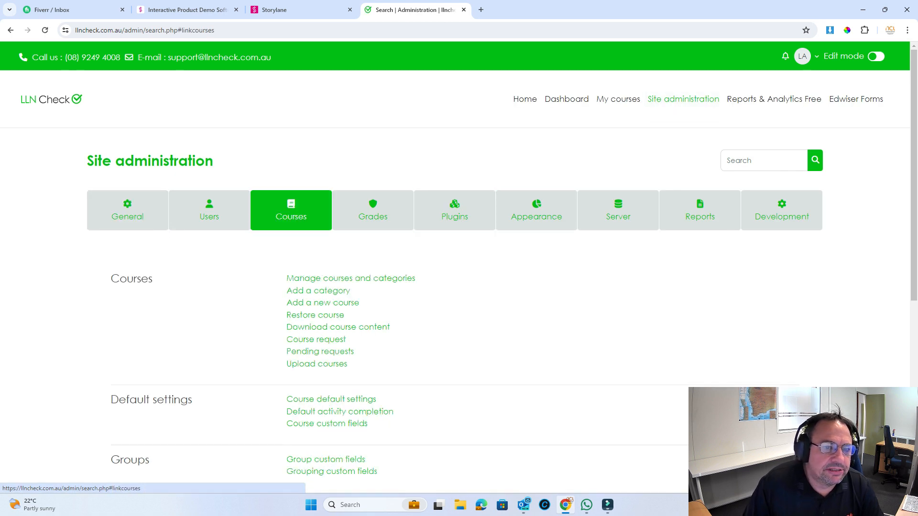
click(351, 278)
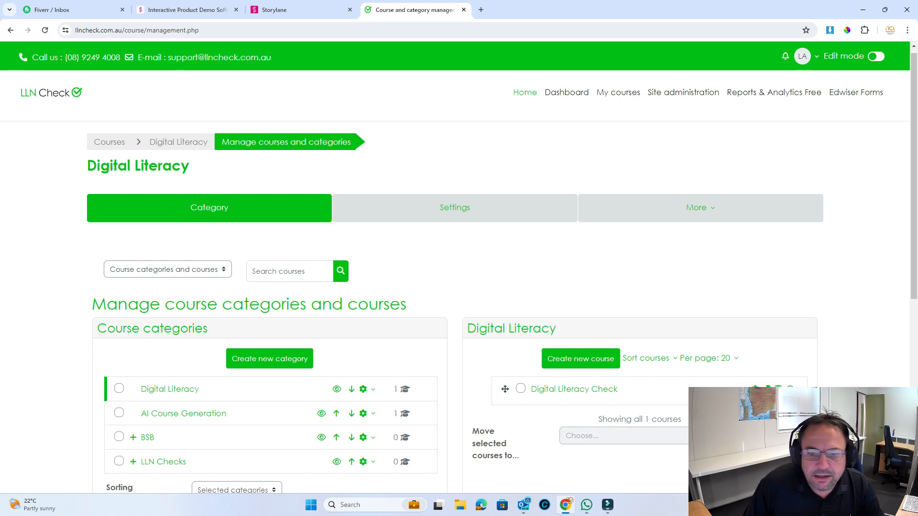
Start a new course category and name it "Demo Course".
scroll(459, 283, down, 4)
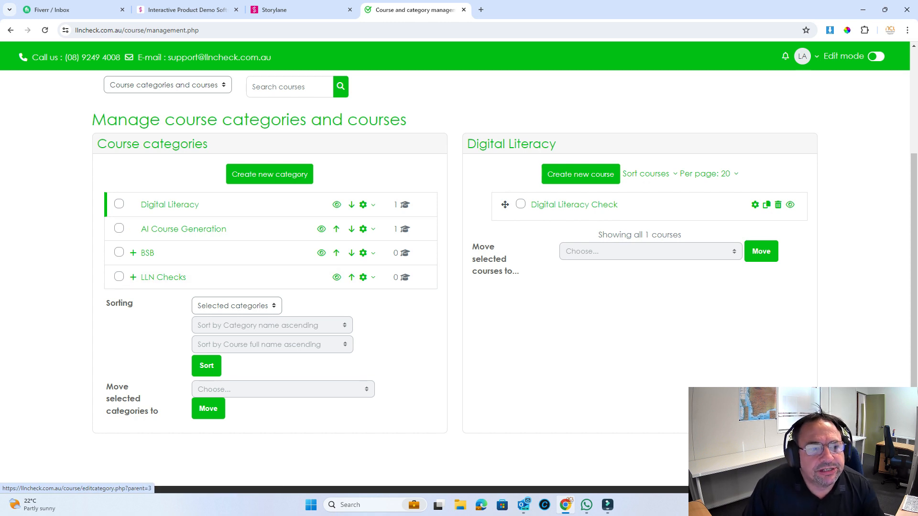
click(270, 174)
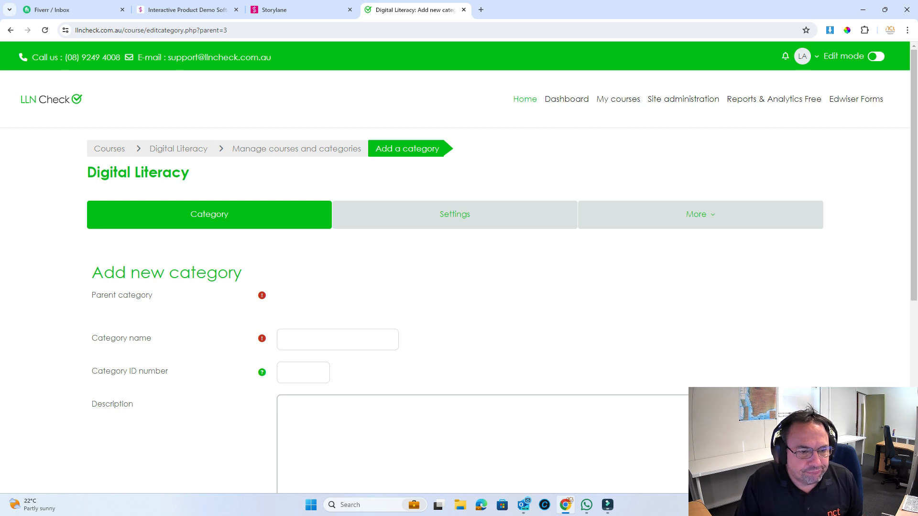
scroll(455, 282, down, 2)
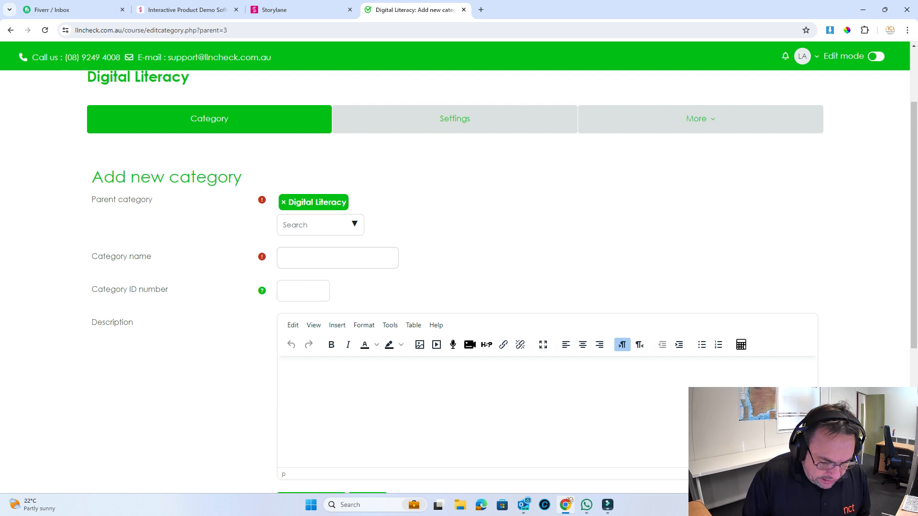
text(D)
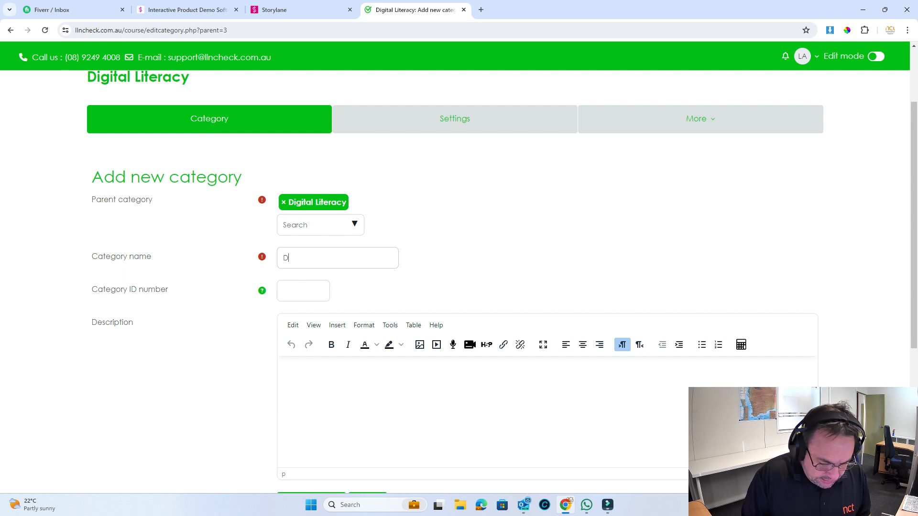
text(emo Course)
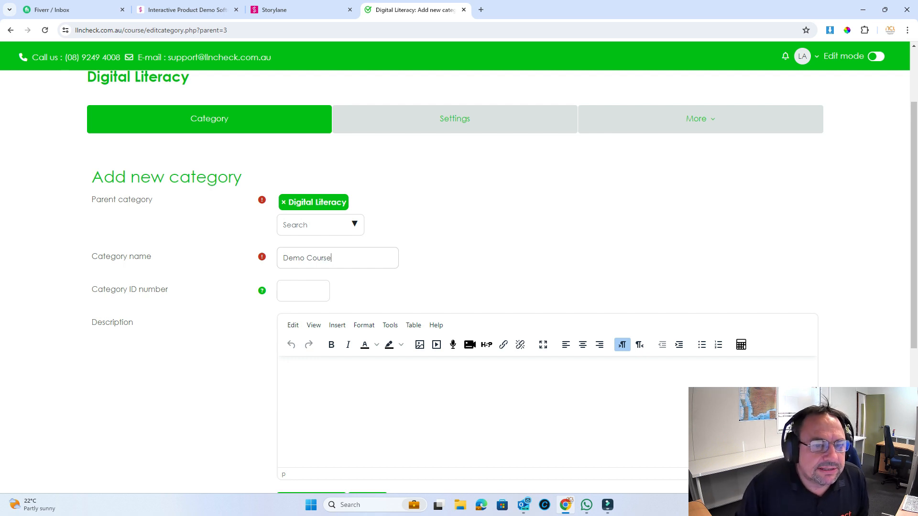
Set the new category's parent to Top and create the category.
click(355, 224)
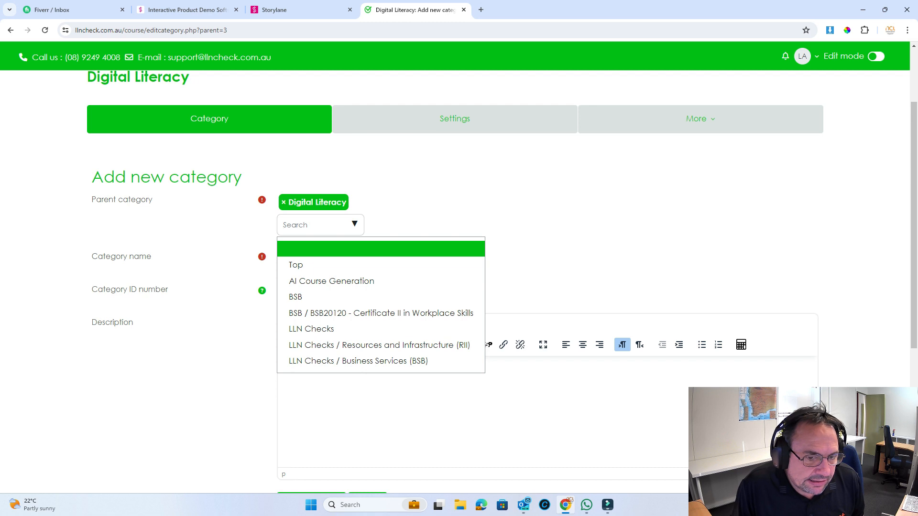
key(Down)
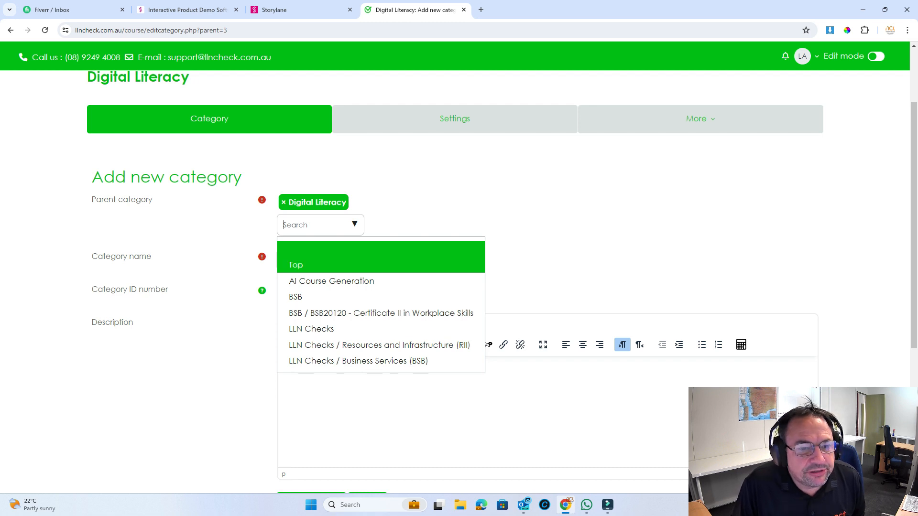
key(Return)
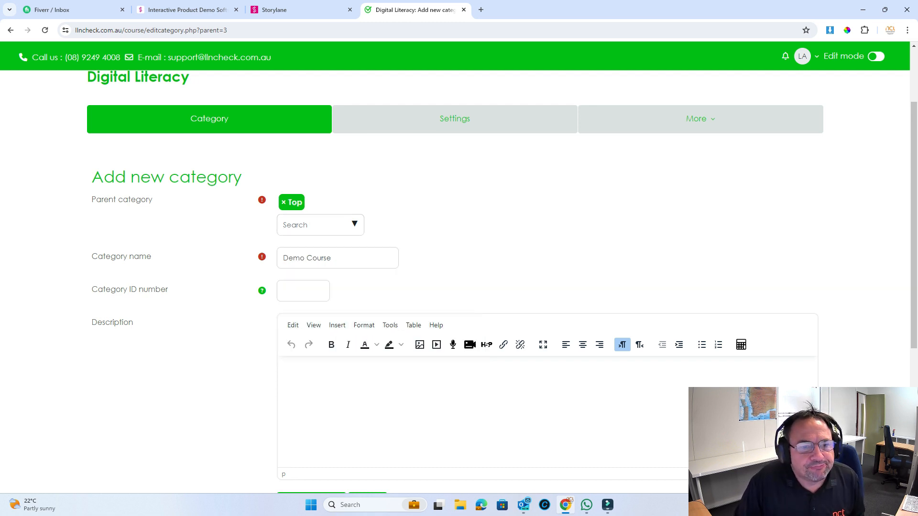
scroll(459, 277, down, 2)
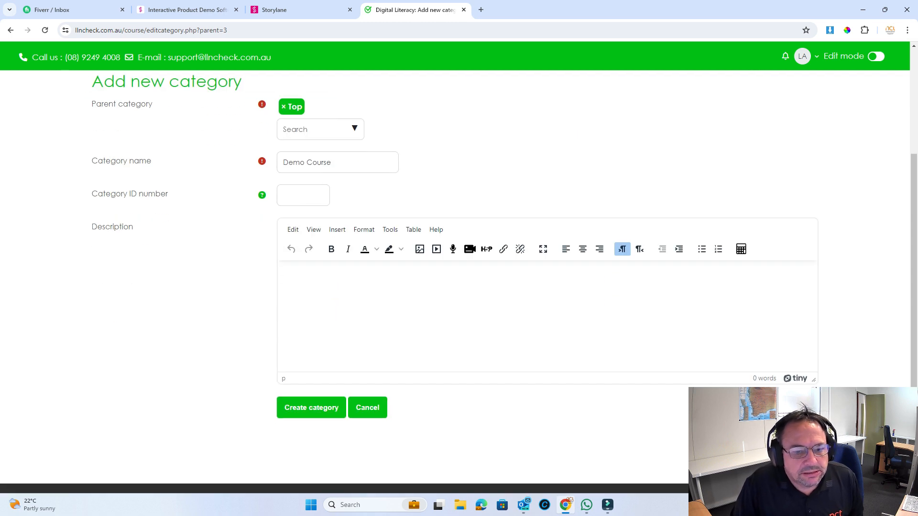
click(311, 407)
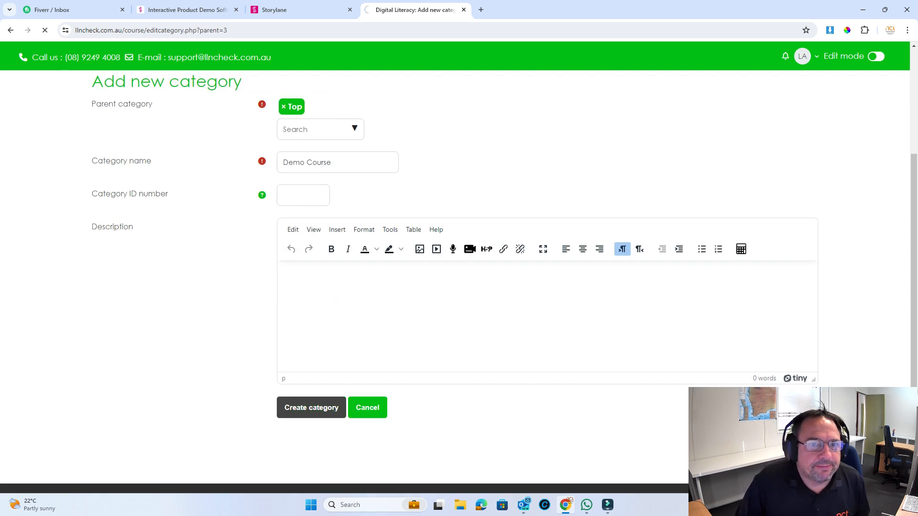
Start a new course in the Demo Course category with full name "Demo Course" and short name "democourse".
scroll(311, 405, down, 6)
scroll(311, 406, up, 2)
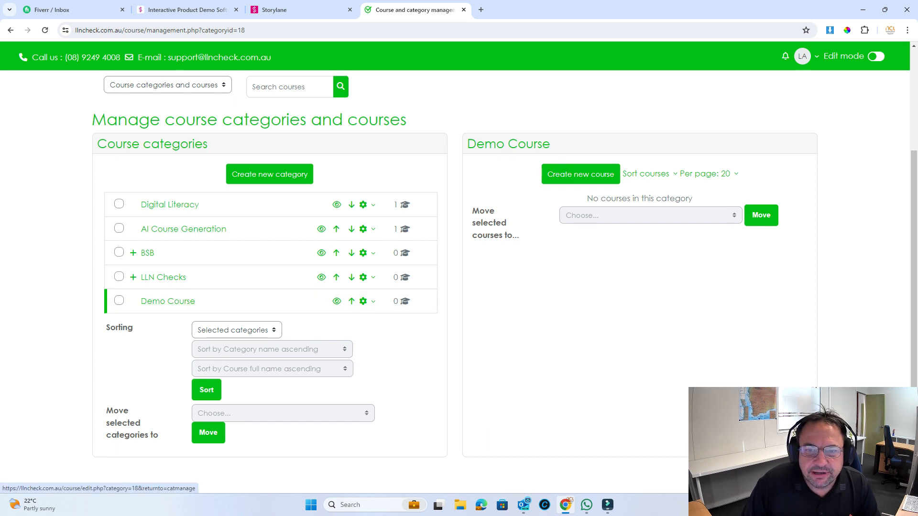
click(581, 174)
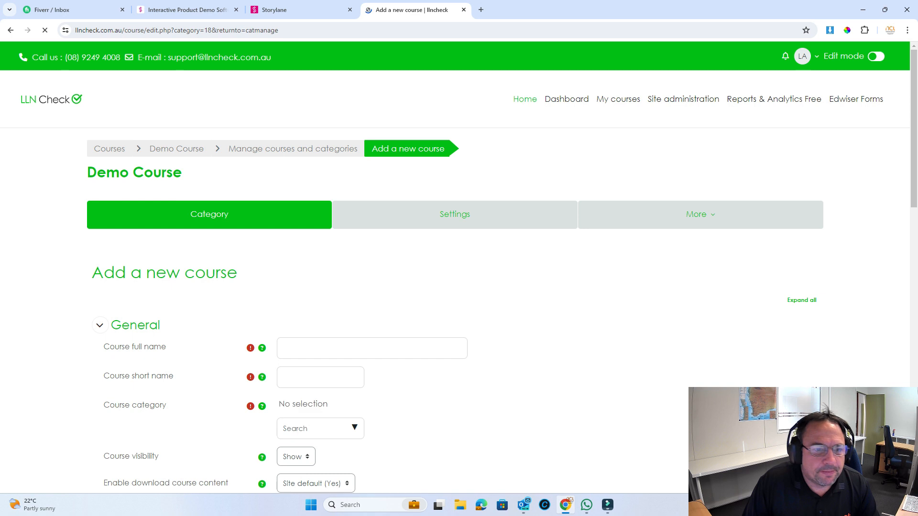
click(335, 348)
text(D)
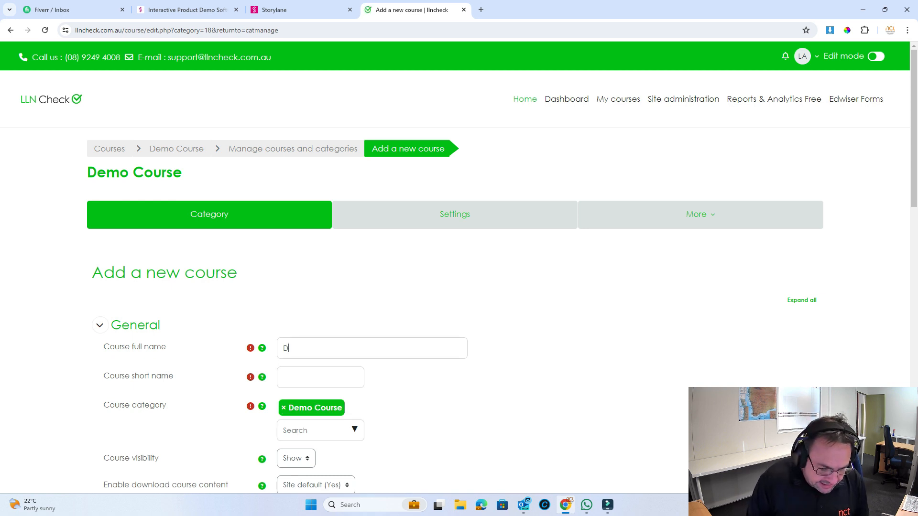
text(re)
key(BackSpace)
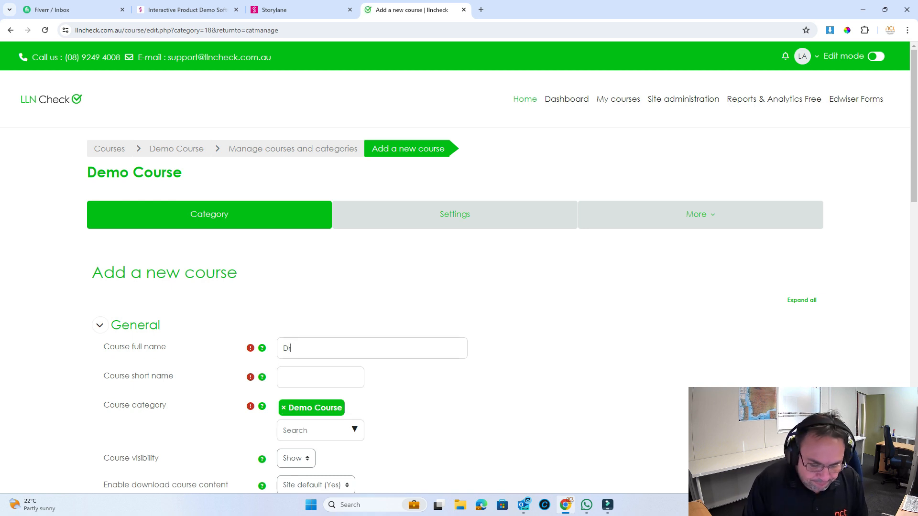
text(emo Co)
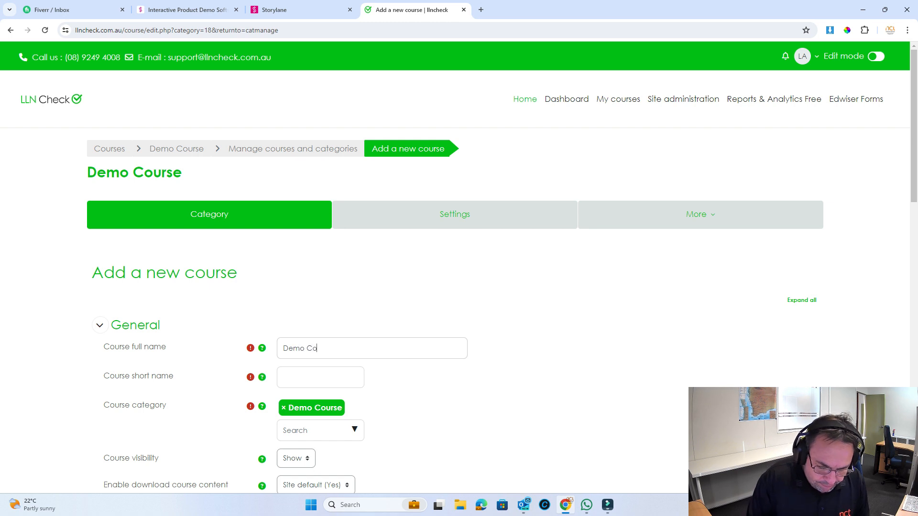
text(urse)
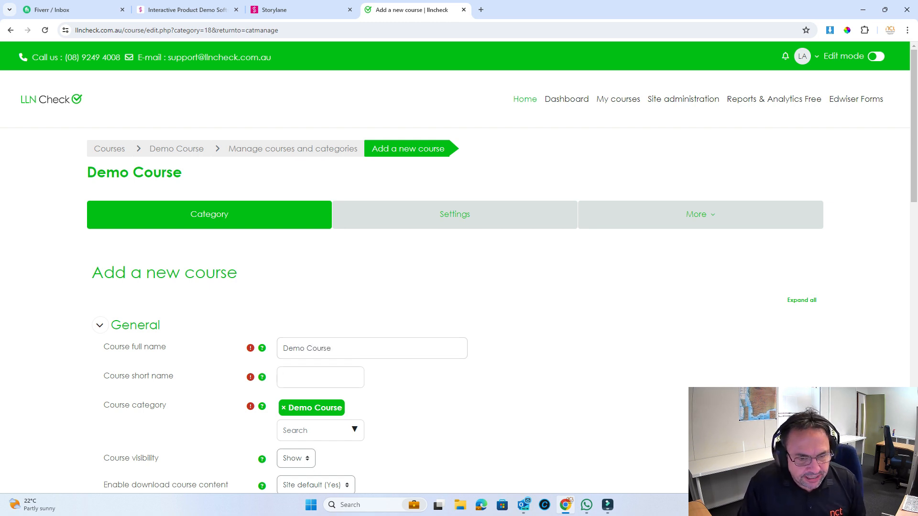
text(democour)
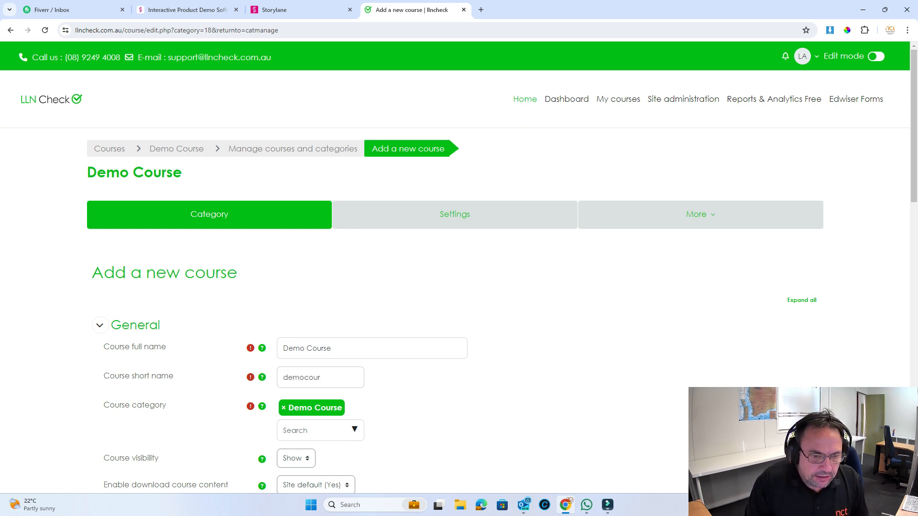
text(se)
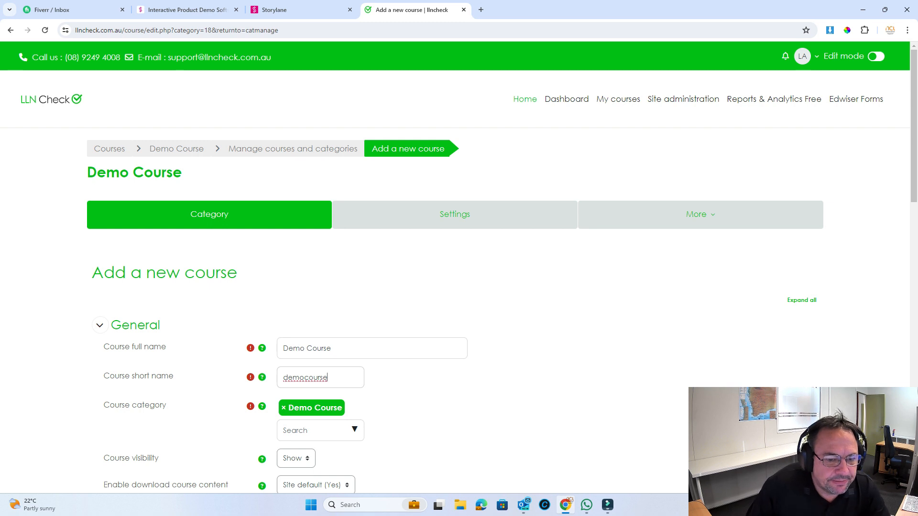
Set the course visibility to Hide and disable the course end date.
scroll(459, 271, down, 2)
scroll(459, 281, down, 2)
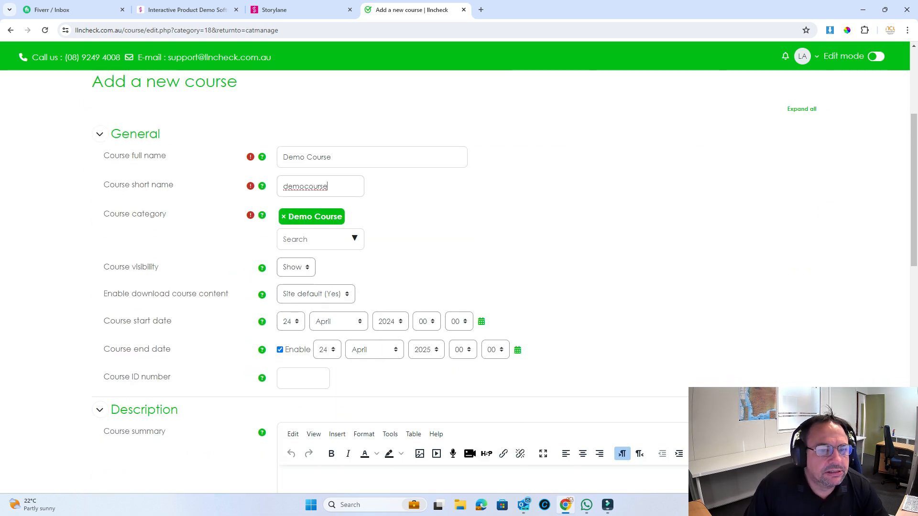
click(295, 267)
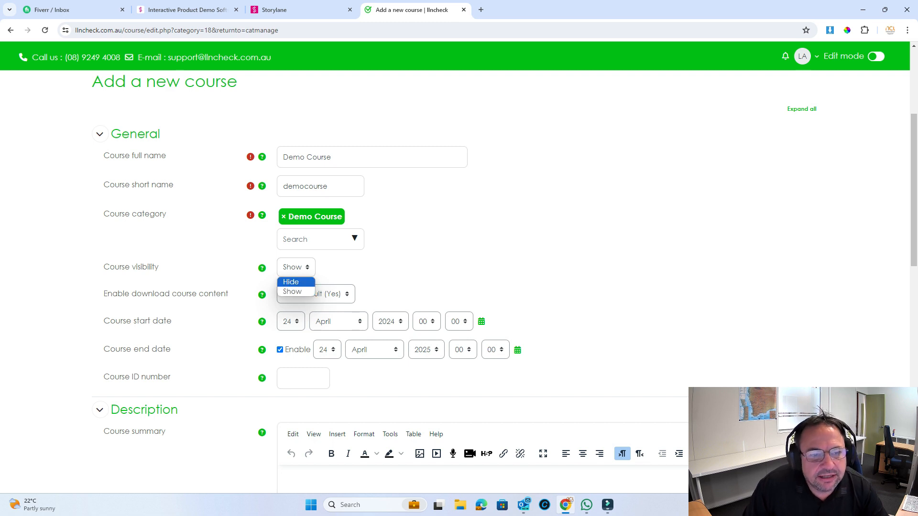
click(291, 282)
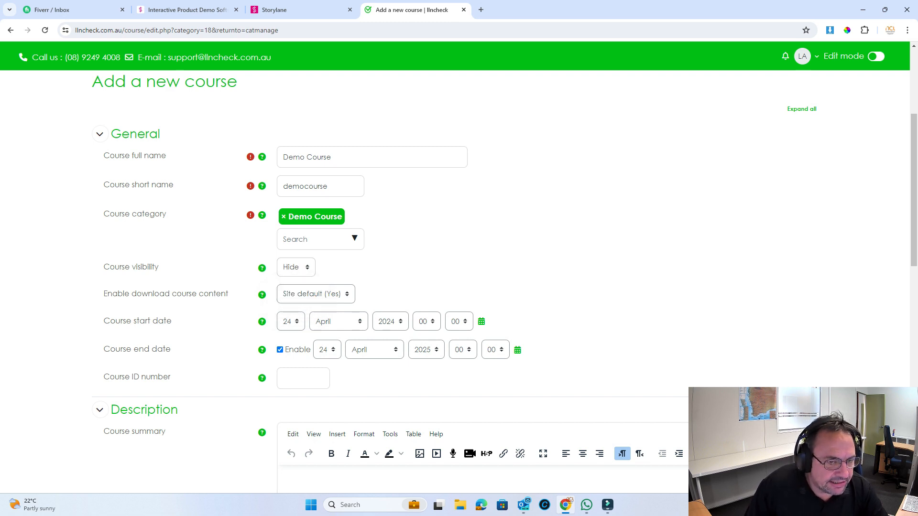
scroll(478, 268, down, 4)
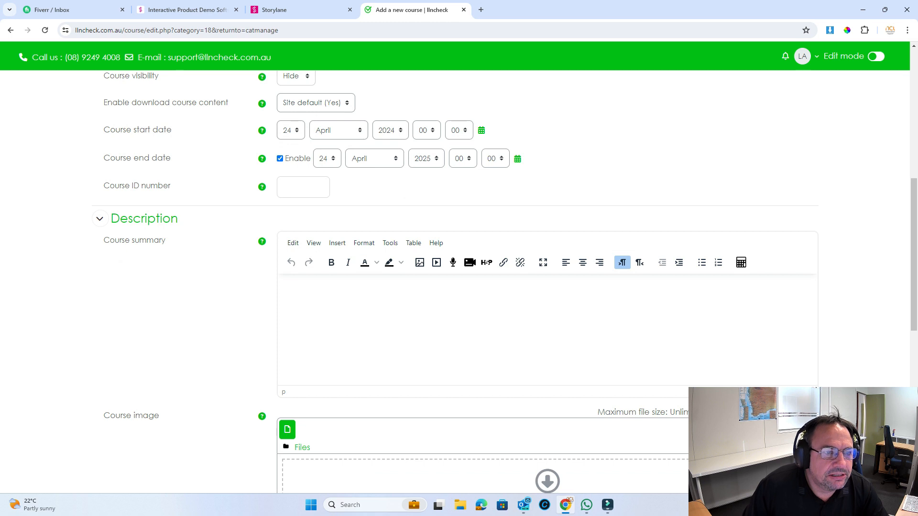
click(280, 159)
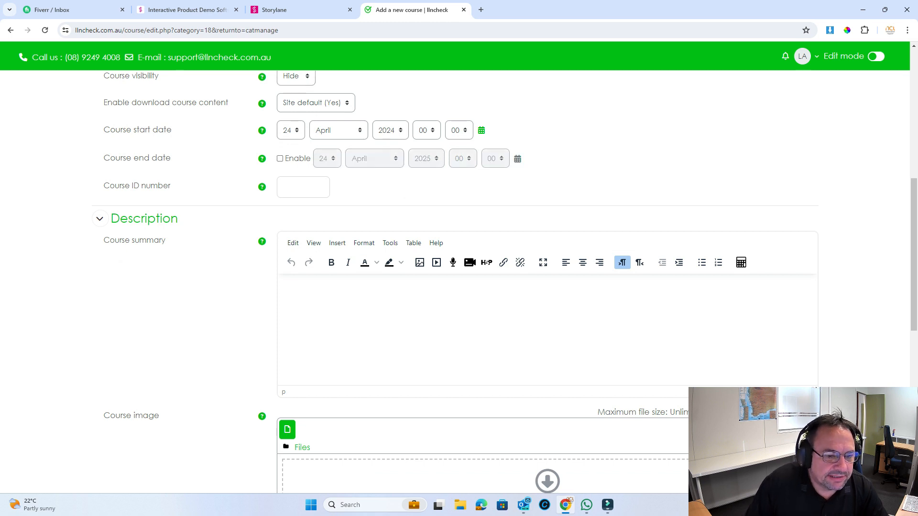
Try to upload img5 (1).webp from the OneDrive Pictures folder as the course image.
scroll(478, 268, down, 4)
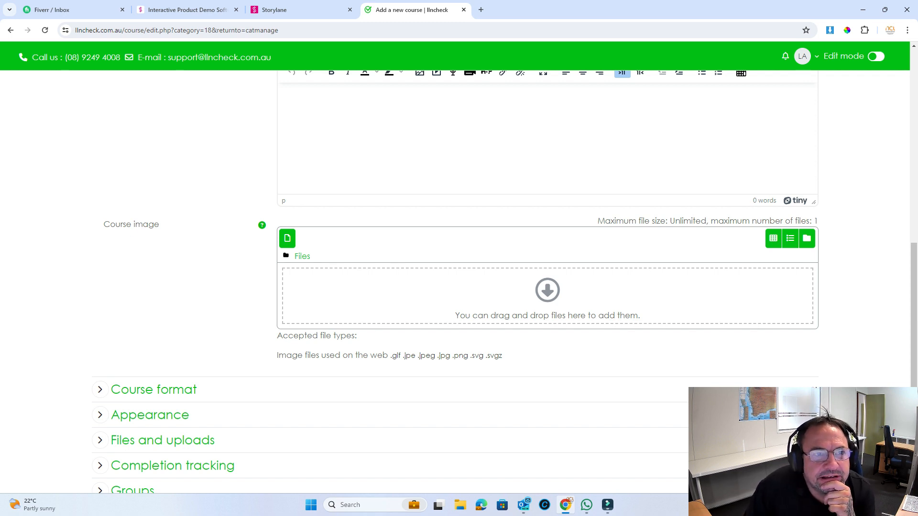
click(547, 291)
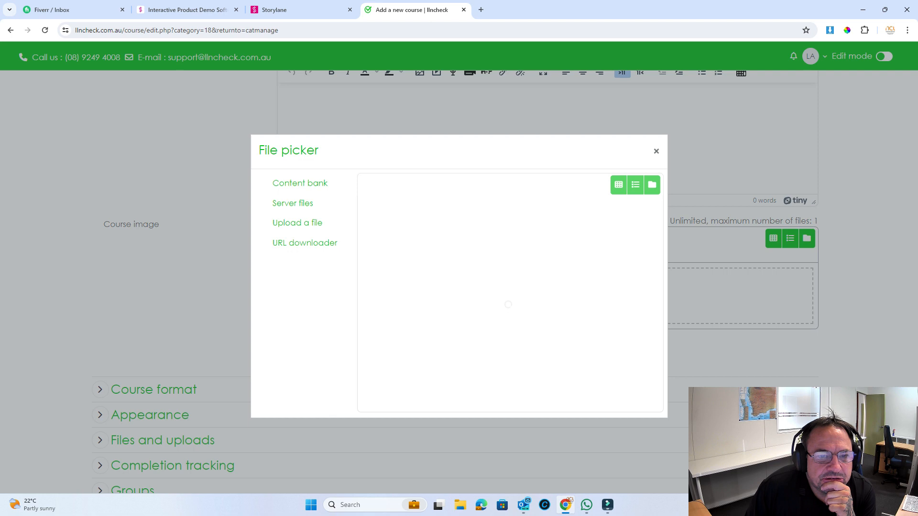
click(396, 228)
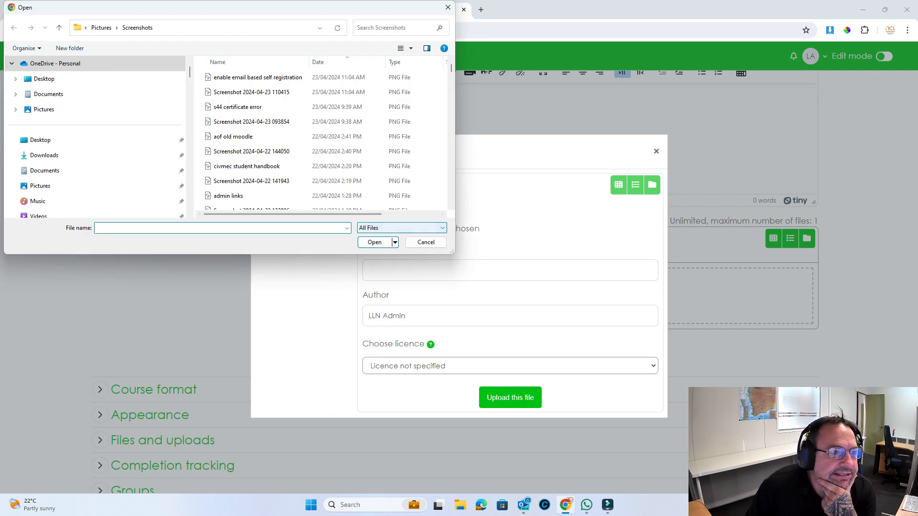
click(44, 110)
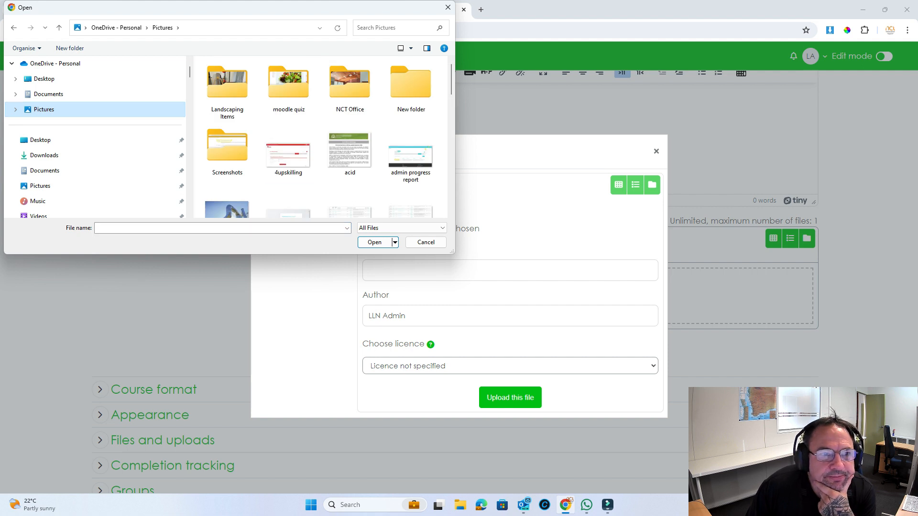
scroll(328, 139, down, 2)
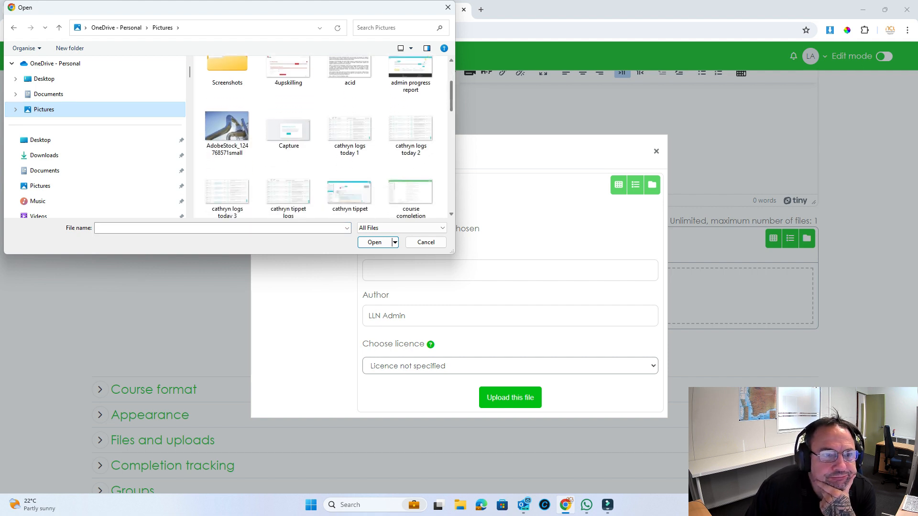
scroll(329, 139, down, 6)
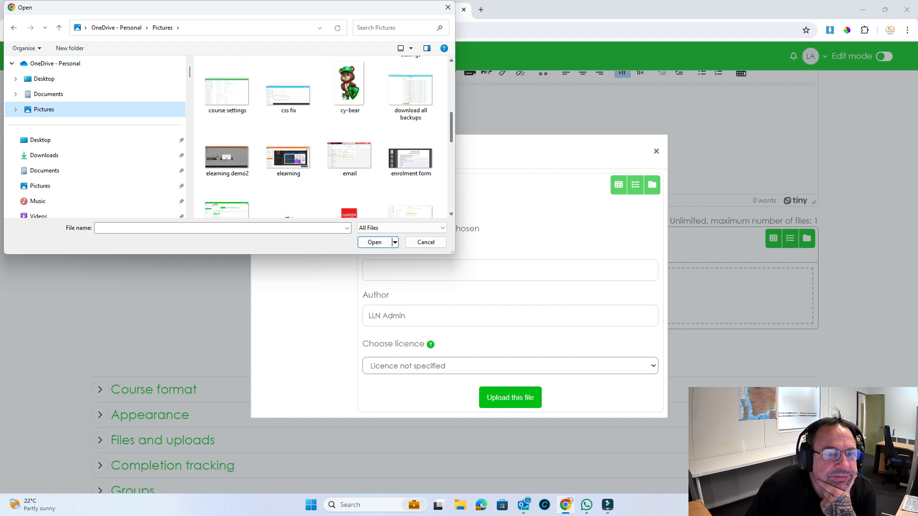
scroll(328, 139, down, 5)
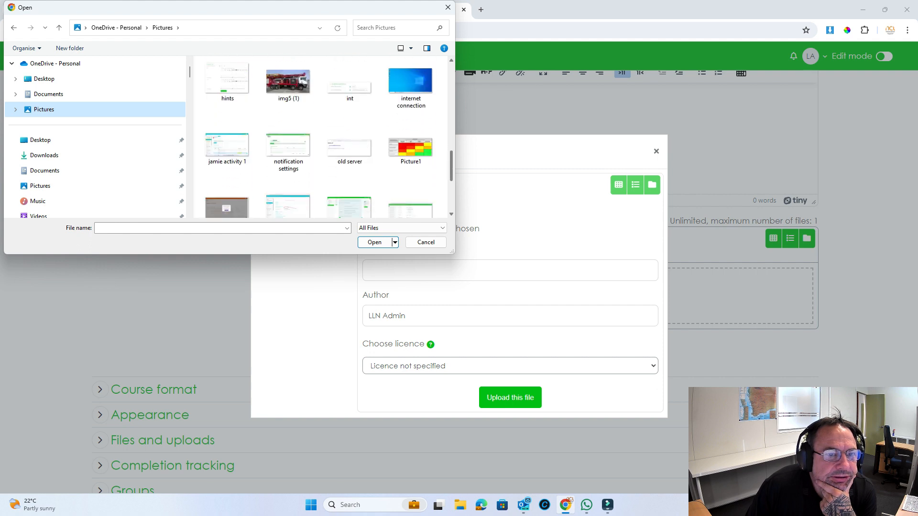
scroll(319, 136, up, 5)
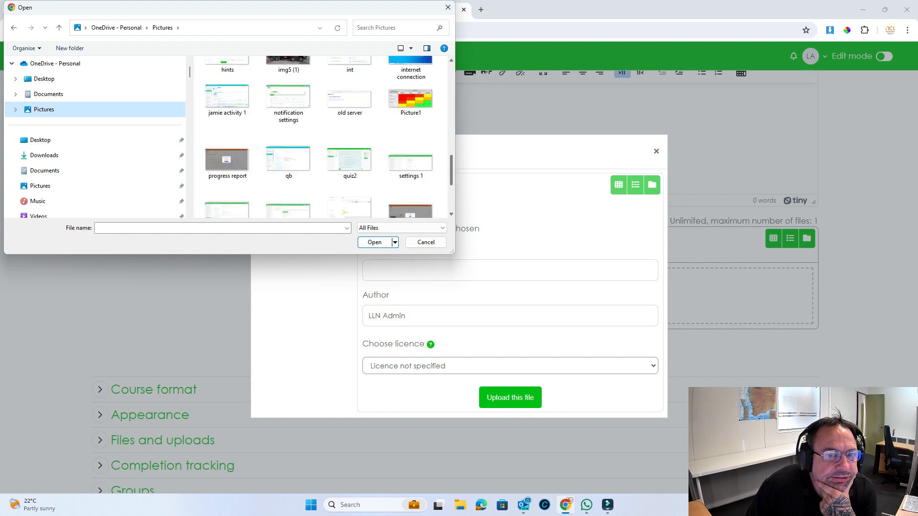
double_click(288, 114)
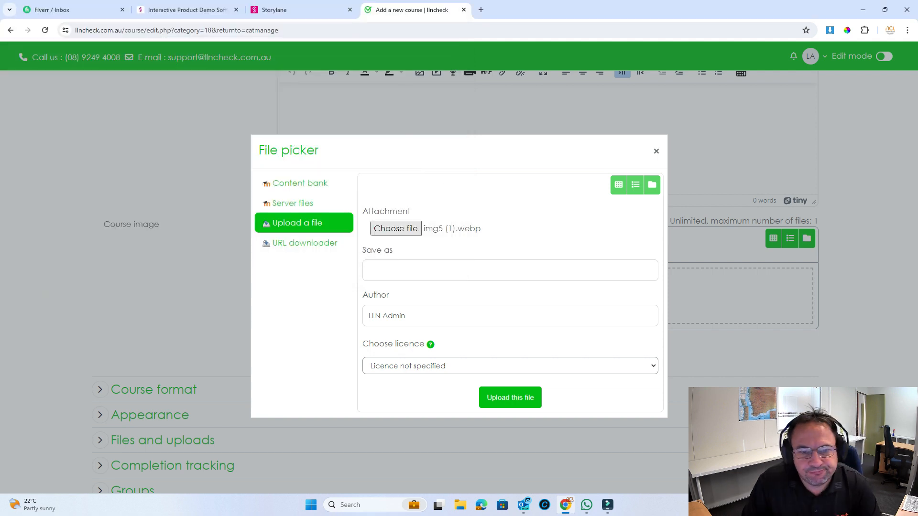
click(510, 398)
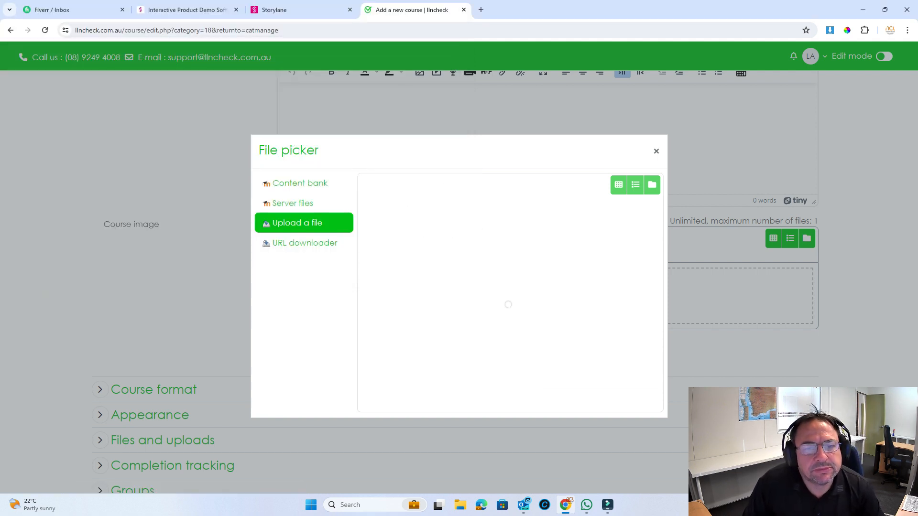
click(543, 249)
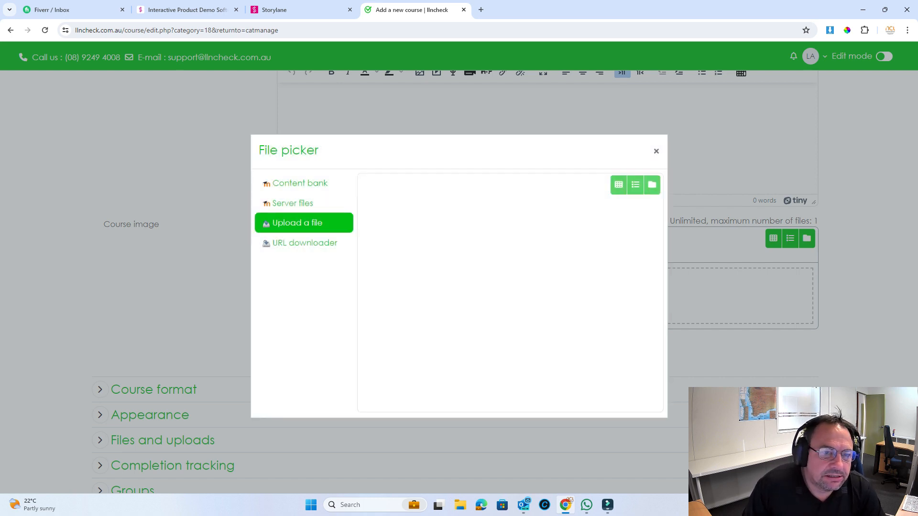
click(656, 151)
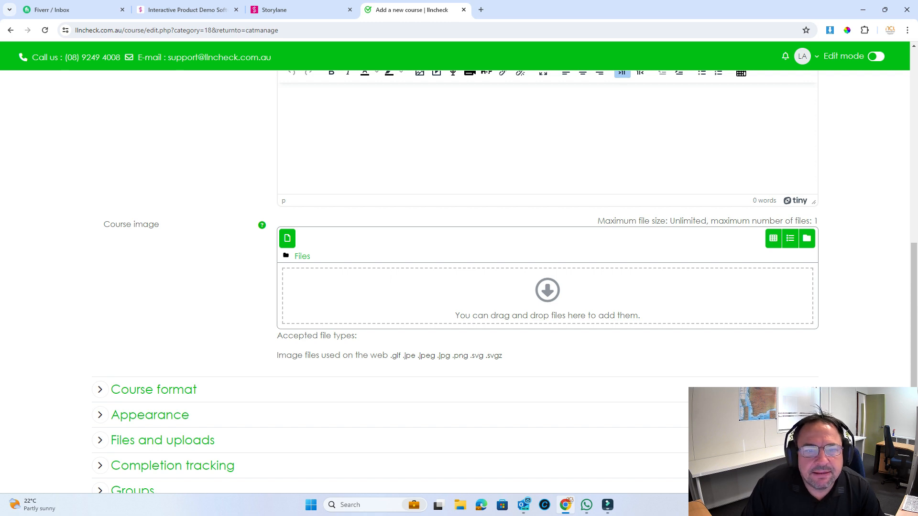
Upload IMG20240325090456.jpg from the NCT Office pictures folder as the course image.
click(547, 290)
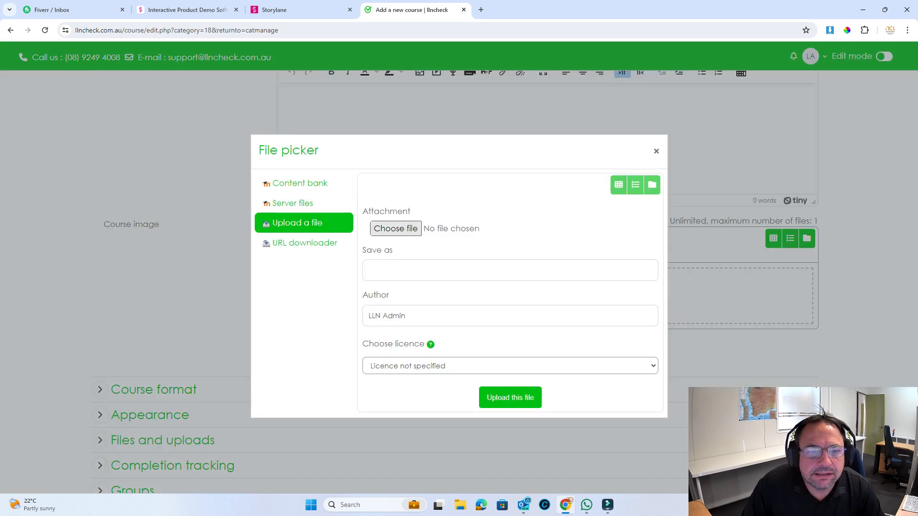
click(396, 229)
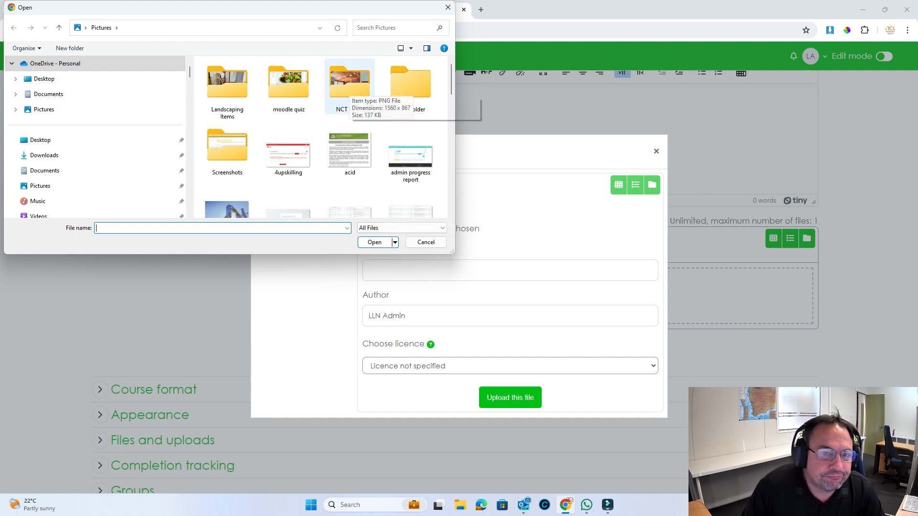
double_click(349, 86)
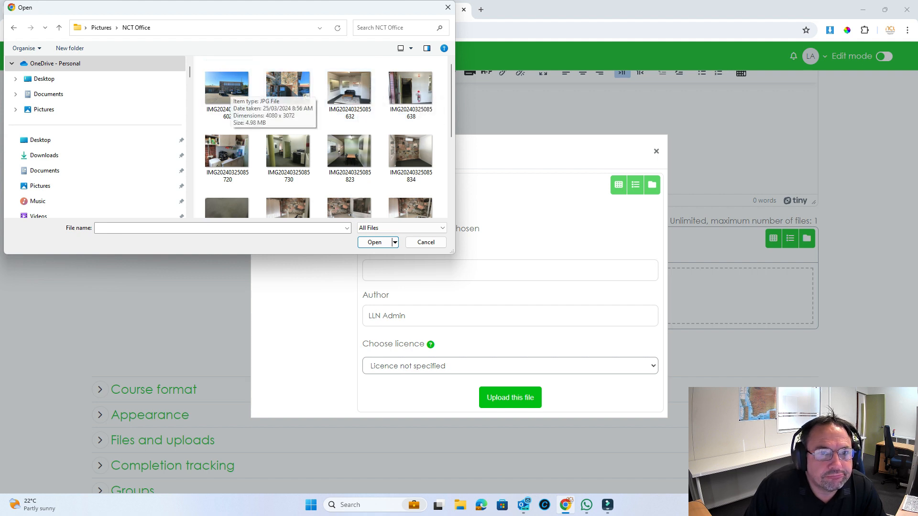
scroll(410, 191, down, 5)
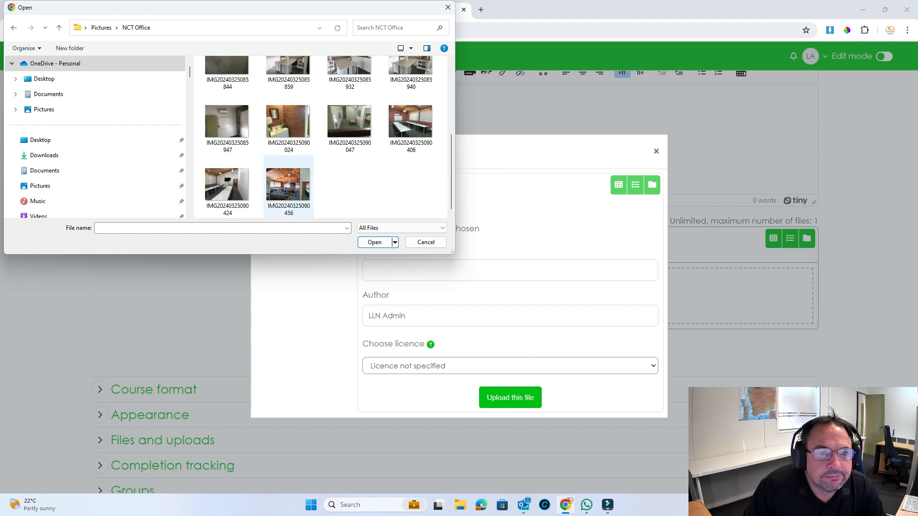
double_click(289, 186)
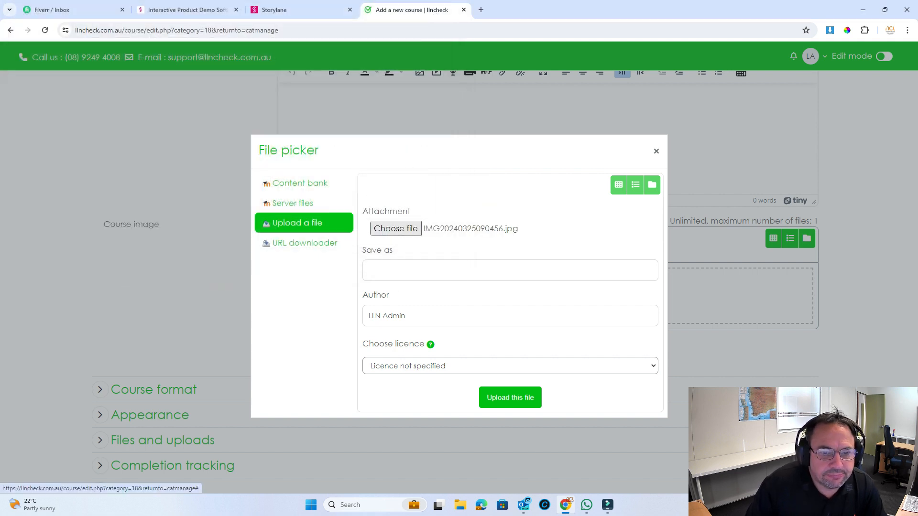
click(510, 397)
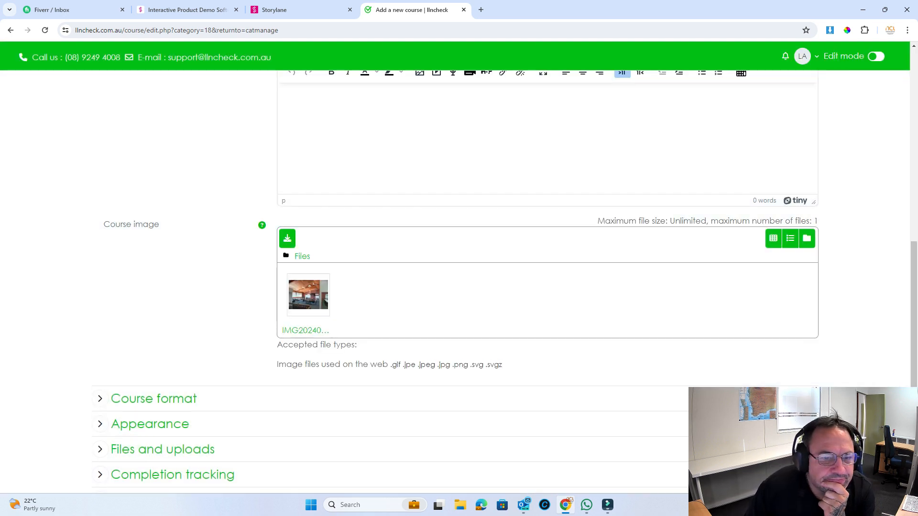
Set the number of sections to 0 in the course format settings.
scroll(100, 207, down, 4)
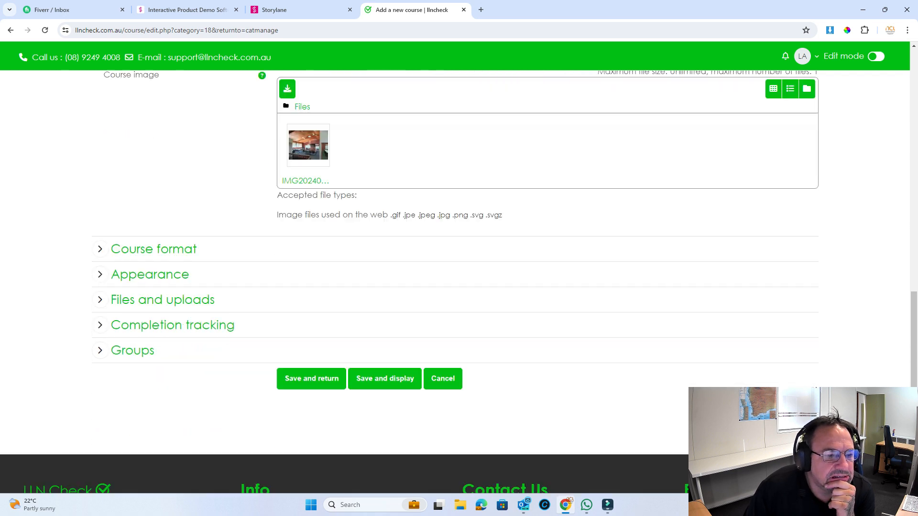
click(100, 208)
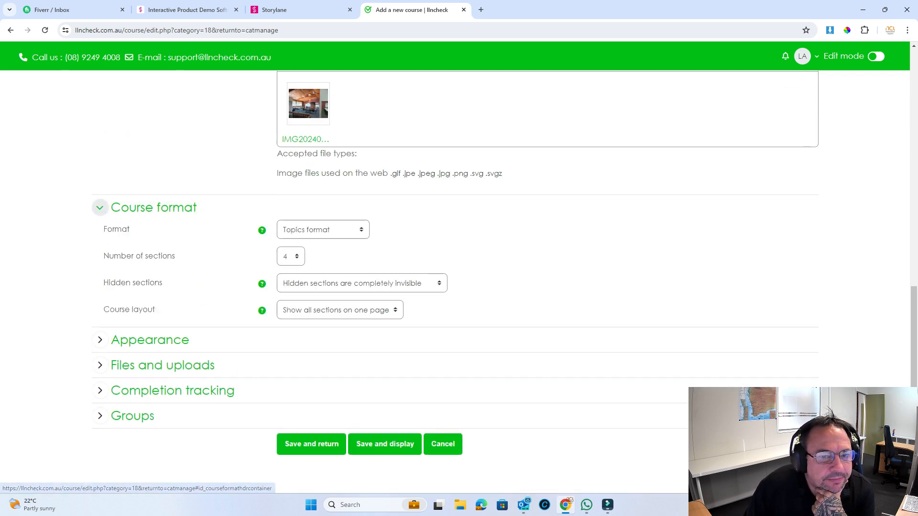
click(290, 257)
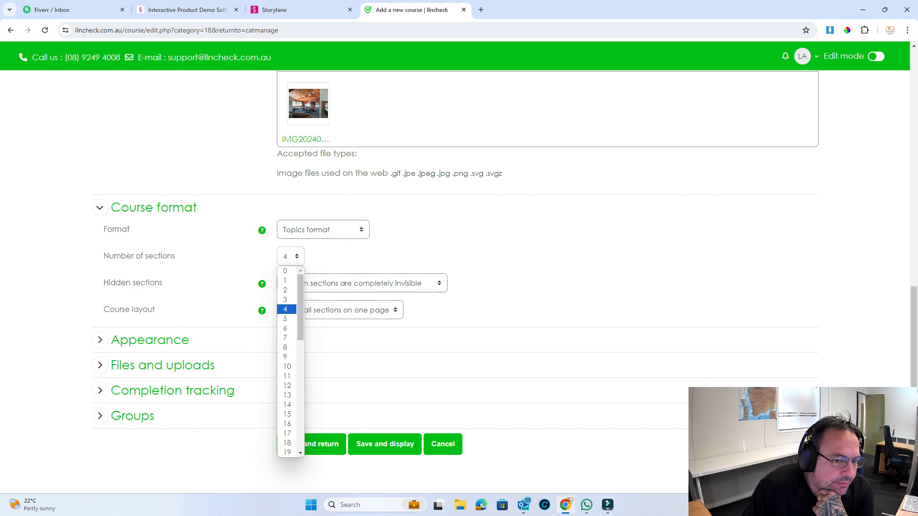
click(286, 271)
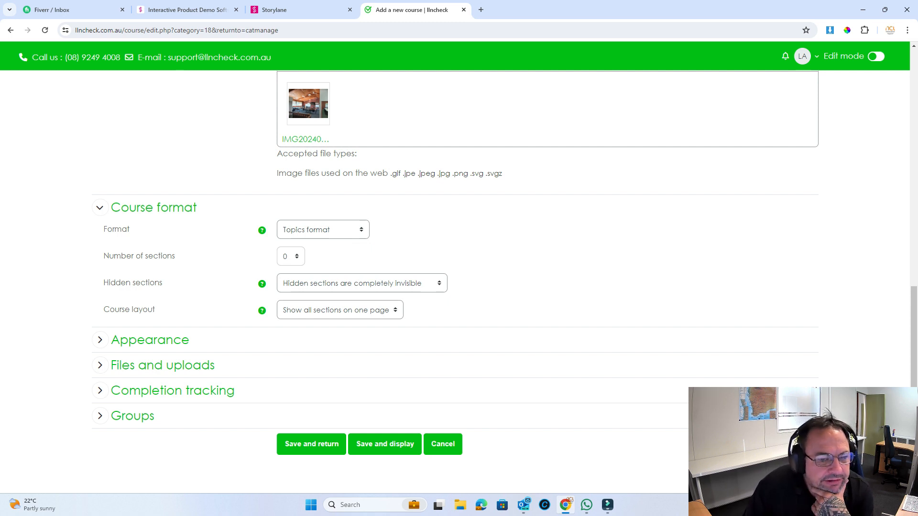
Check the completion tracking settings, then save the new course and display it.
scroll(99, 191, down, 4)
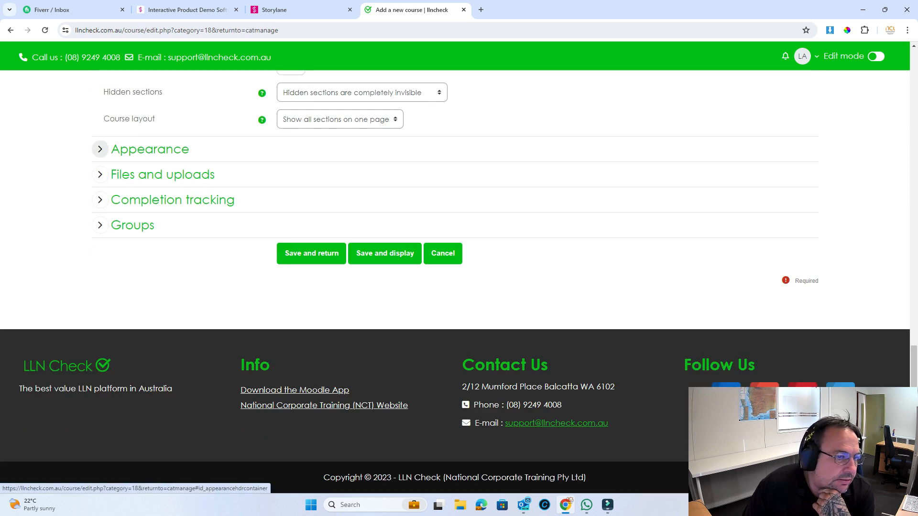
click(100, 200)
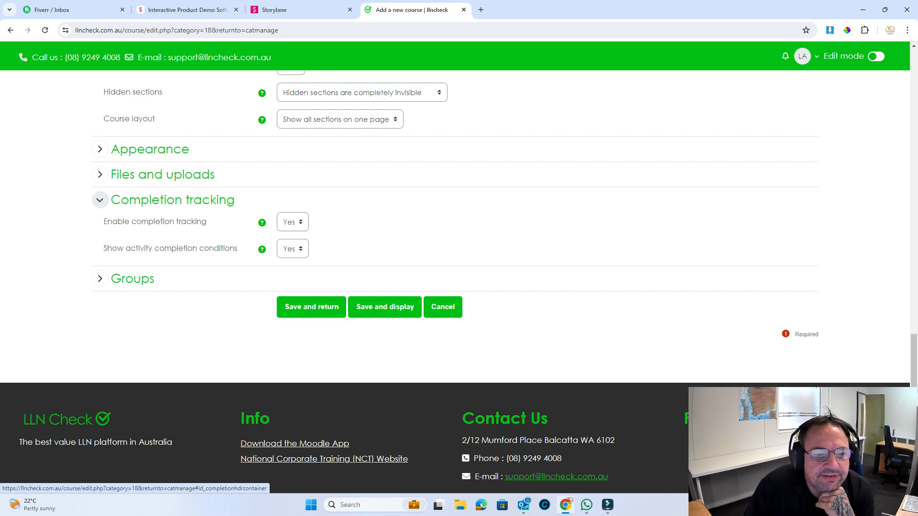
click(384, 307)
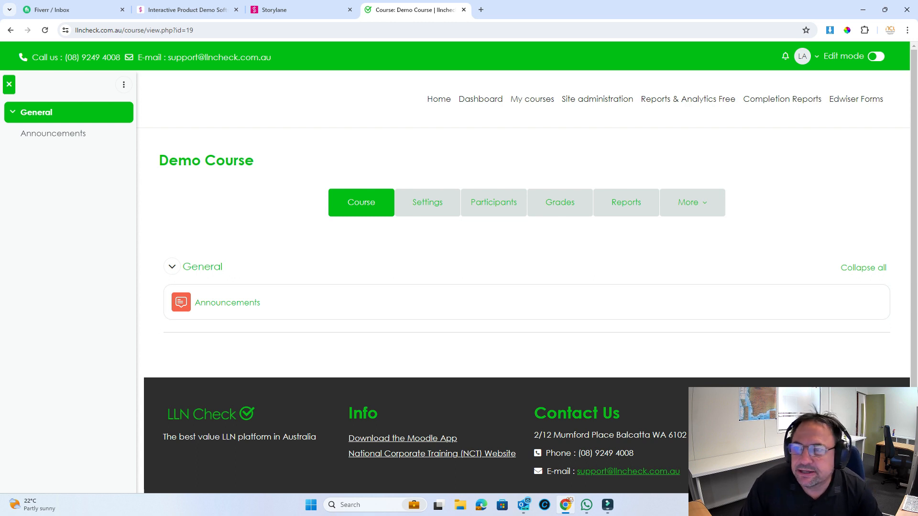
Turn on edit mode for the Demo Course and delete the Announcements forum from the General section.
click(876, 57)
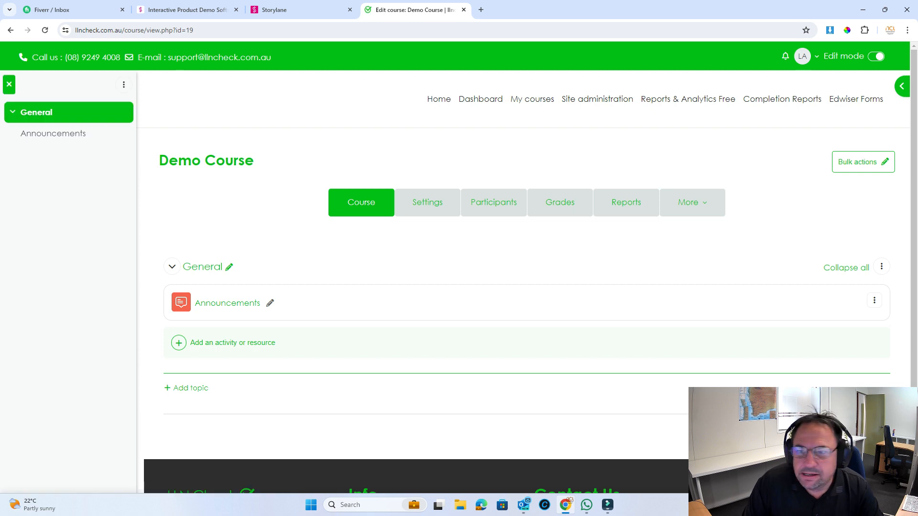
click(874, 300)
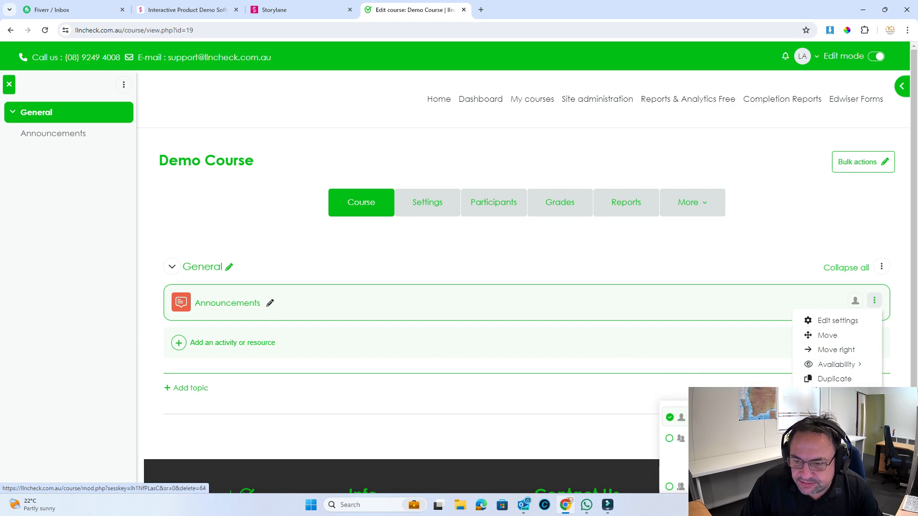
click(829, 422)
click(554, 146)
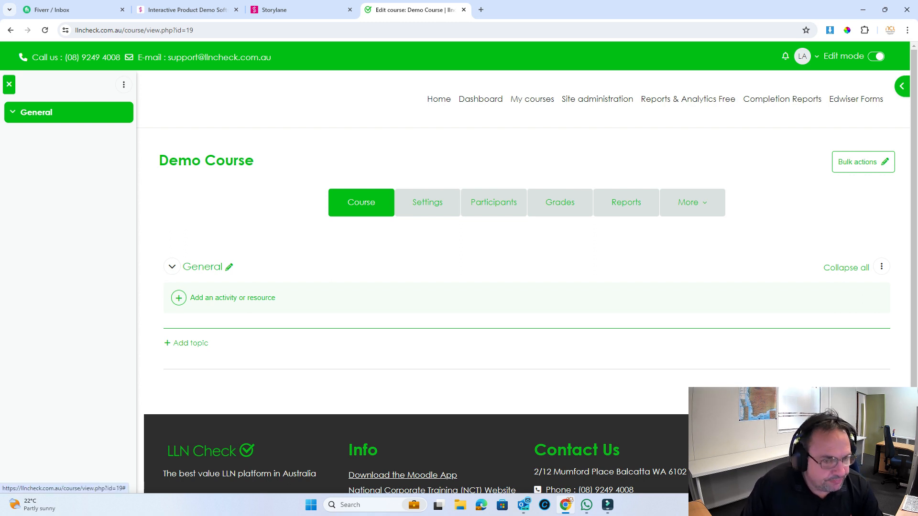
Rename the General section to "Student Instructions".
click(229, 267)
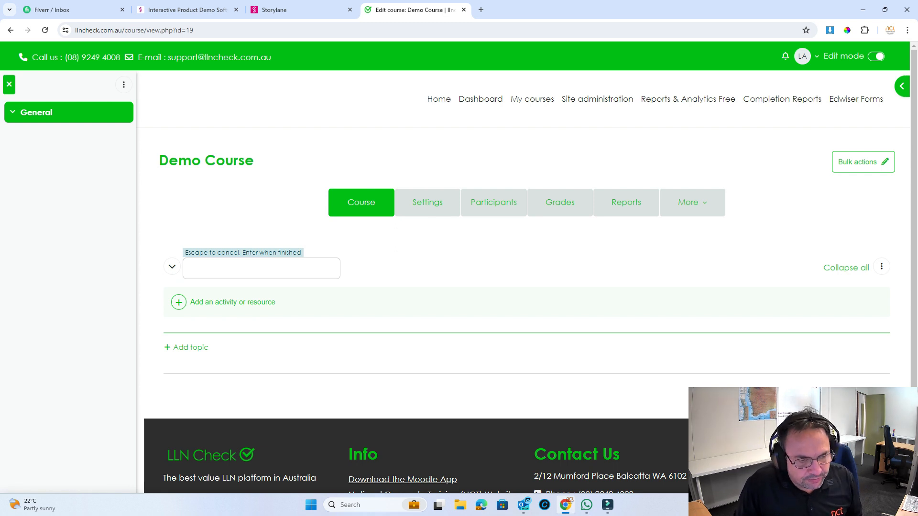
text(St)
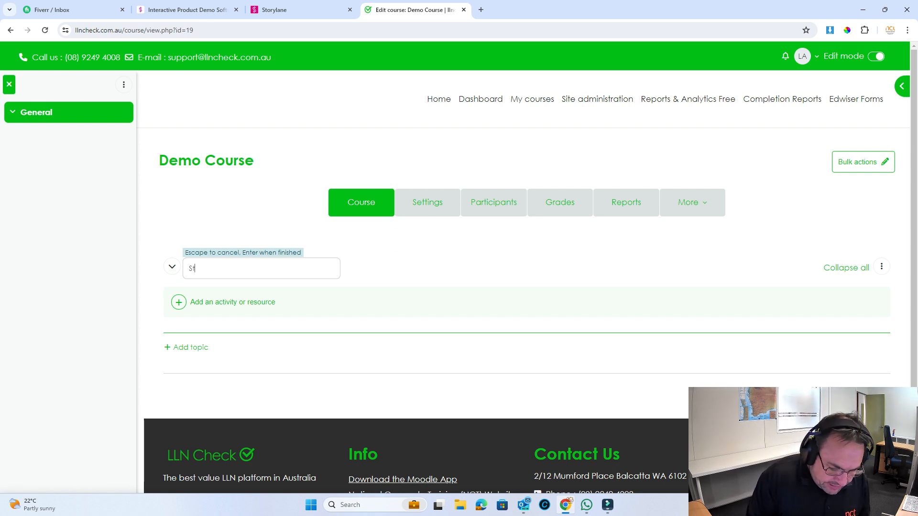
text(udent Instructions)
key(Return)
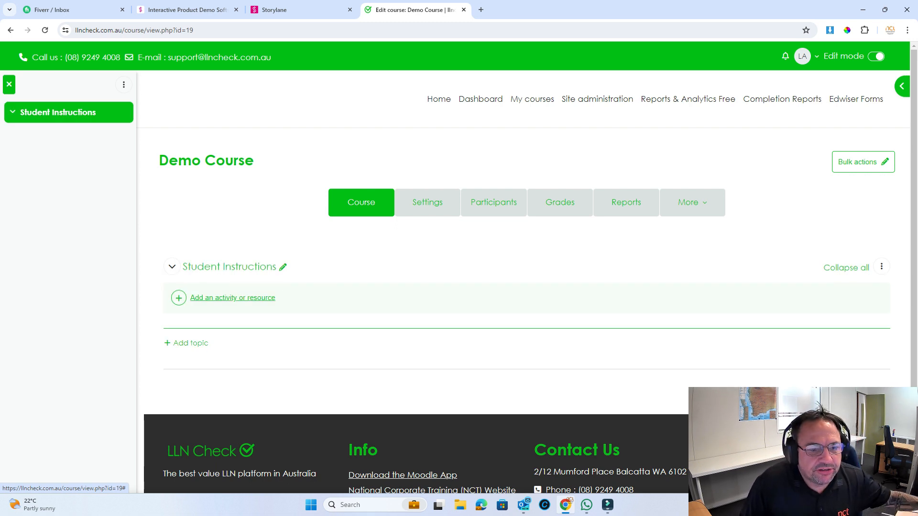
Add a Text and media area to the Student Instructions section and name it "Student Instructions".
click(232, 297)
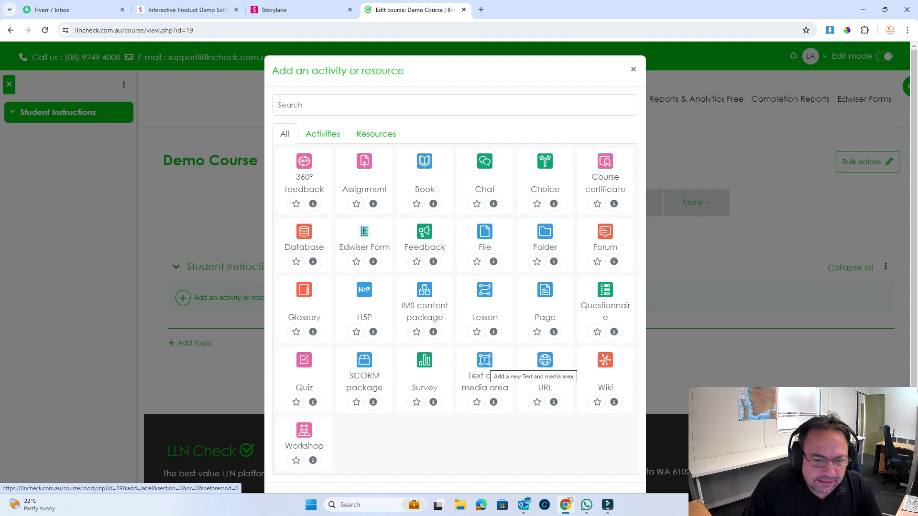
click(485, 375)
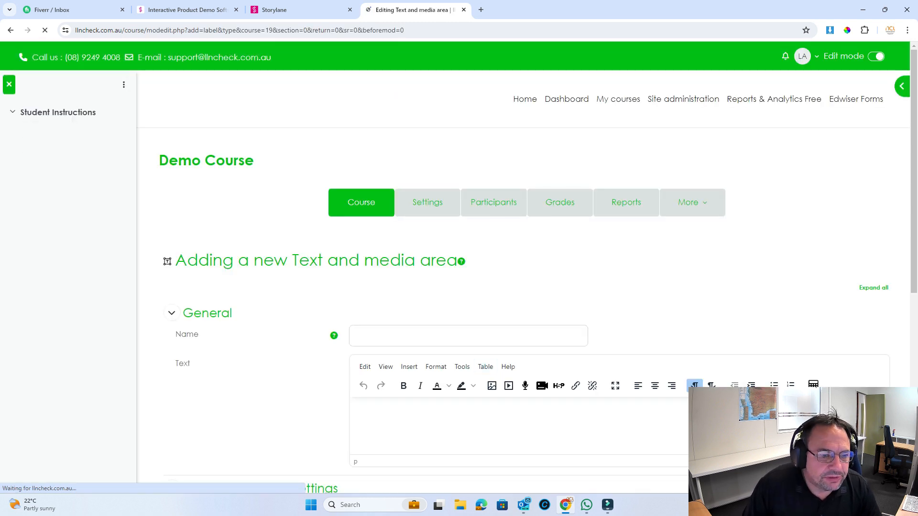
text(St)
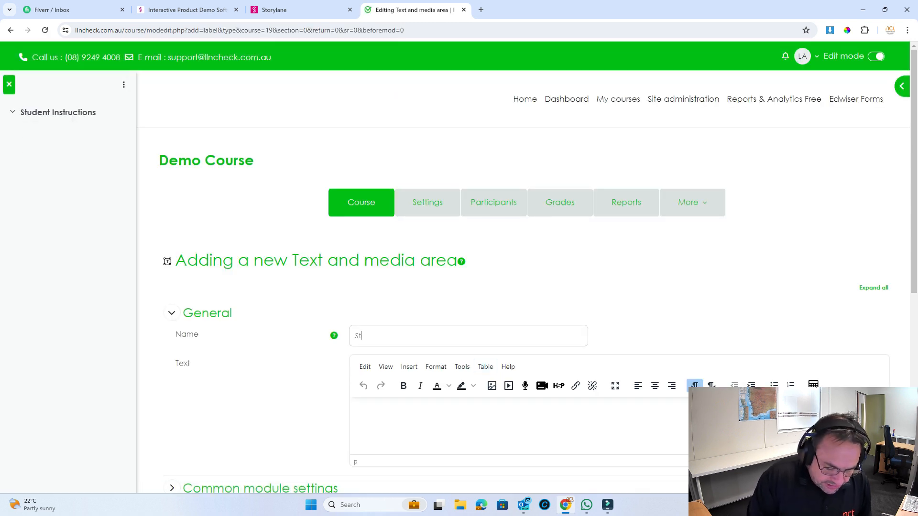
text(udent Ins)
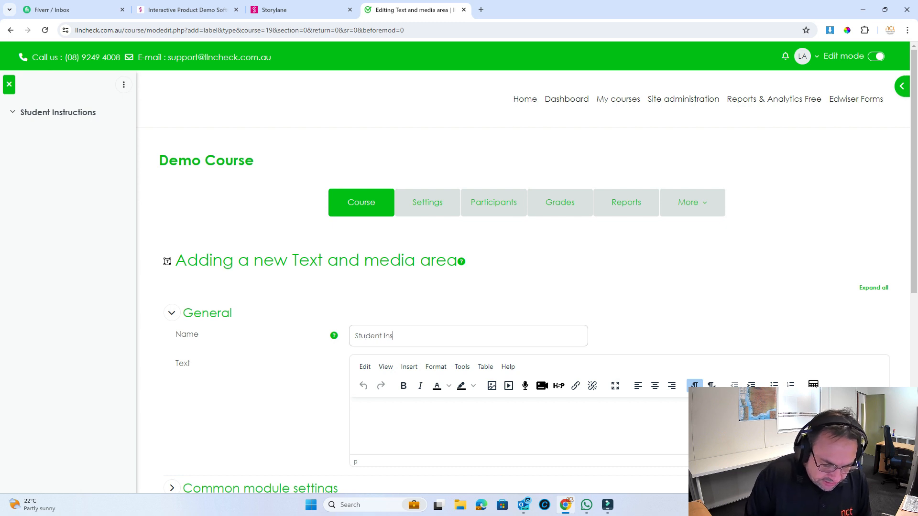
text(tructions)
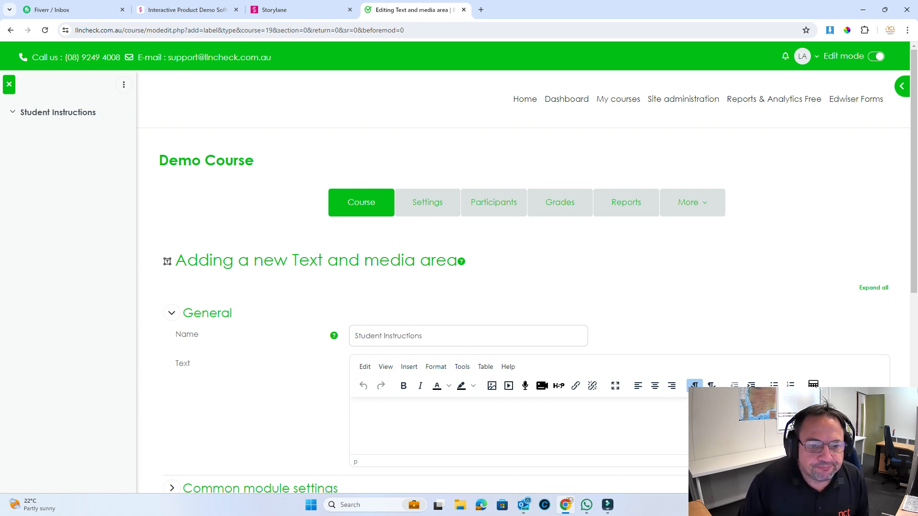
Enter "Add your student instructions here" as the text of the Text and media area.
scroll(525, 287, down, 4)
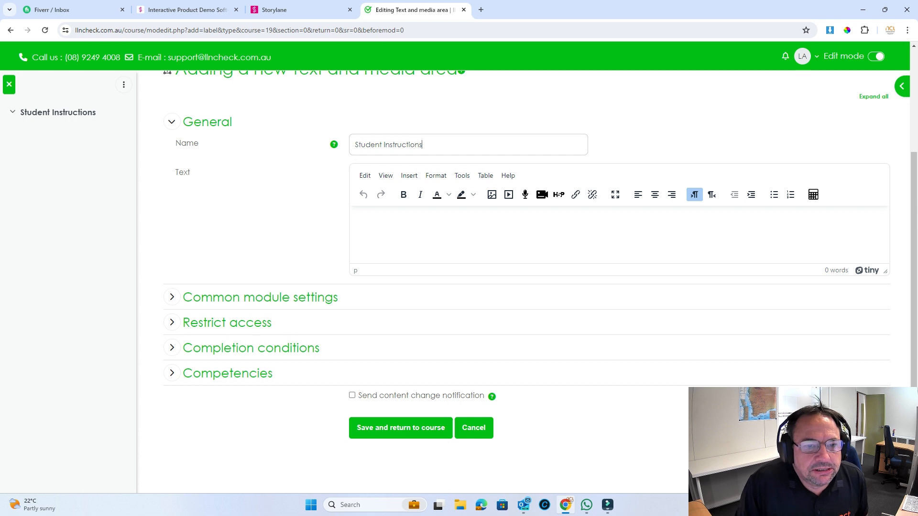
text(Add y)
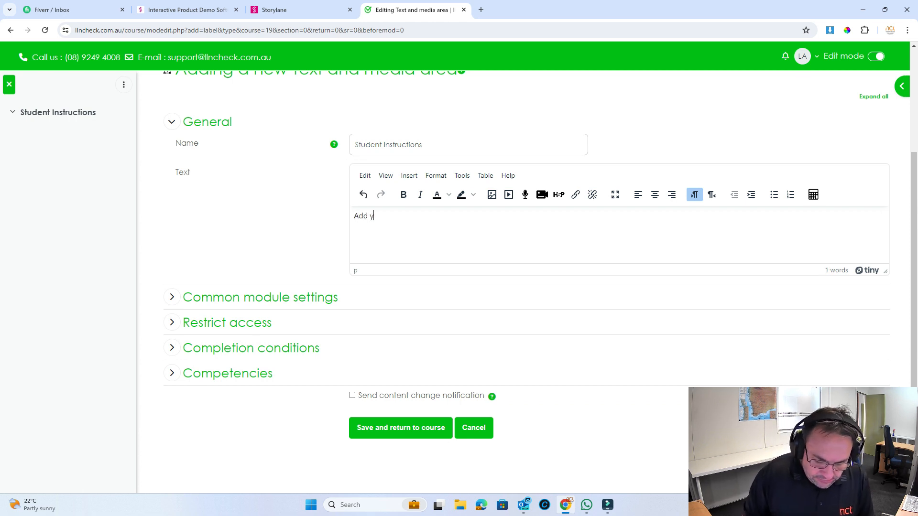
text(our stude)
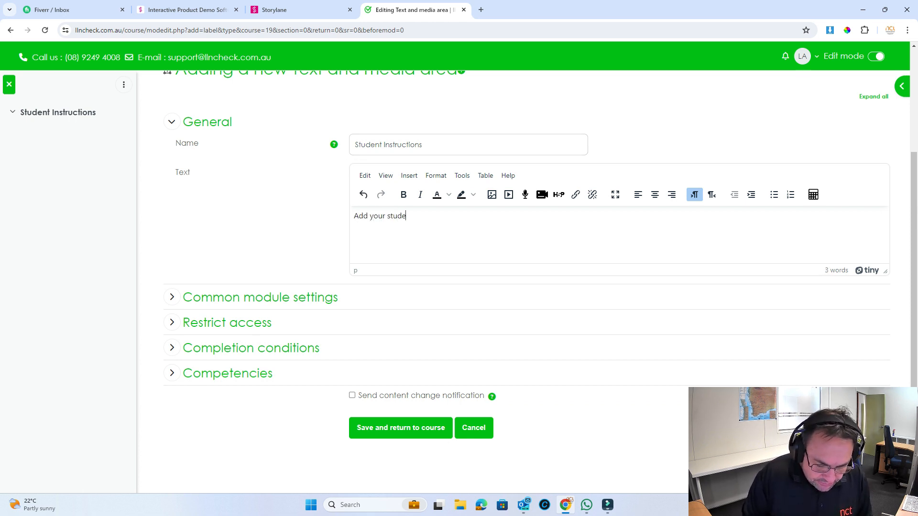
text(nt instructi)
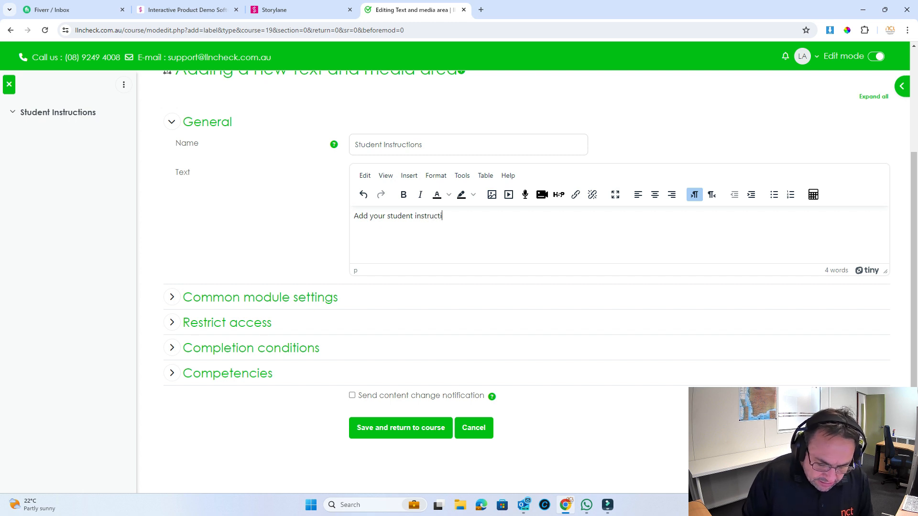
text(ons here)
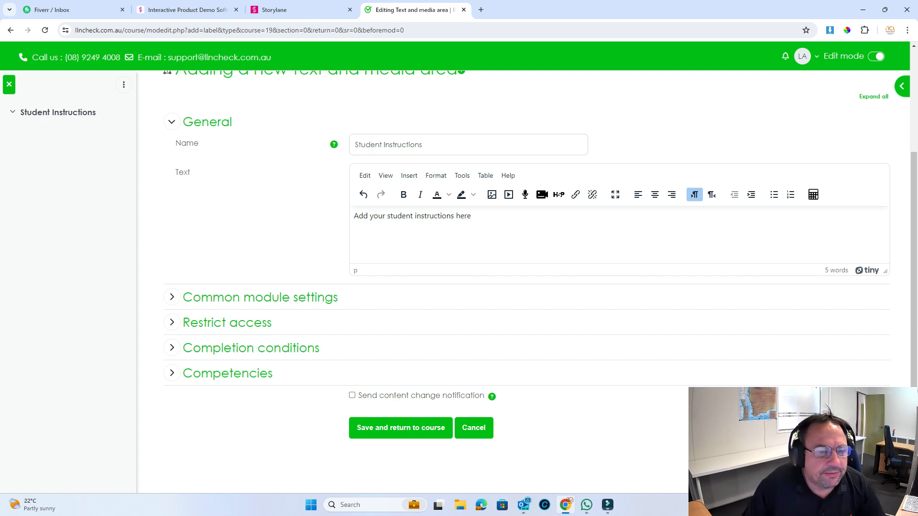
Check the text area's completion conditions, then save it and return to the course.
click(172, 347)
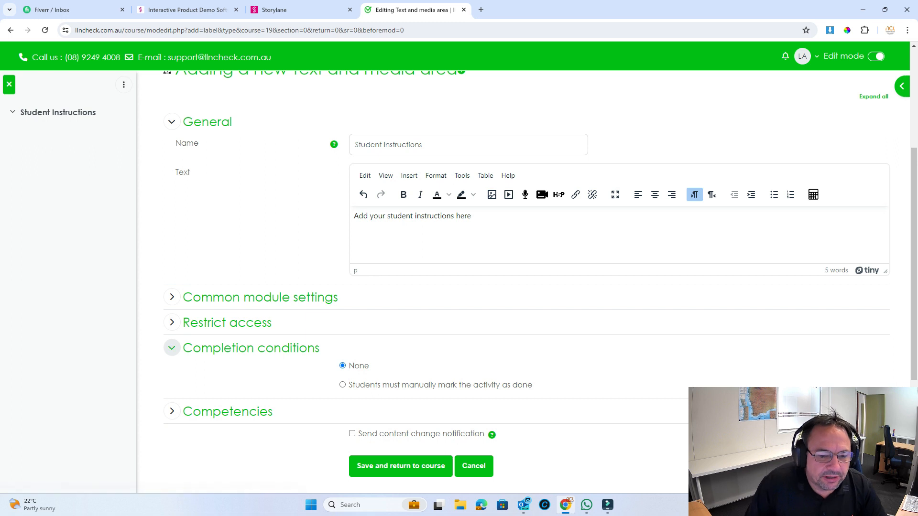
scroll(171, 348, down, 2)
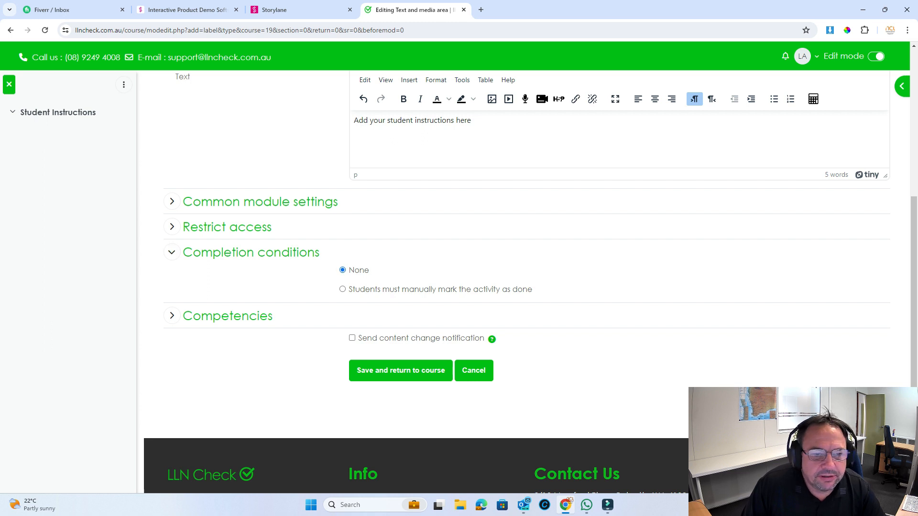
click(400, 370)
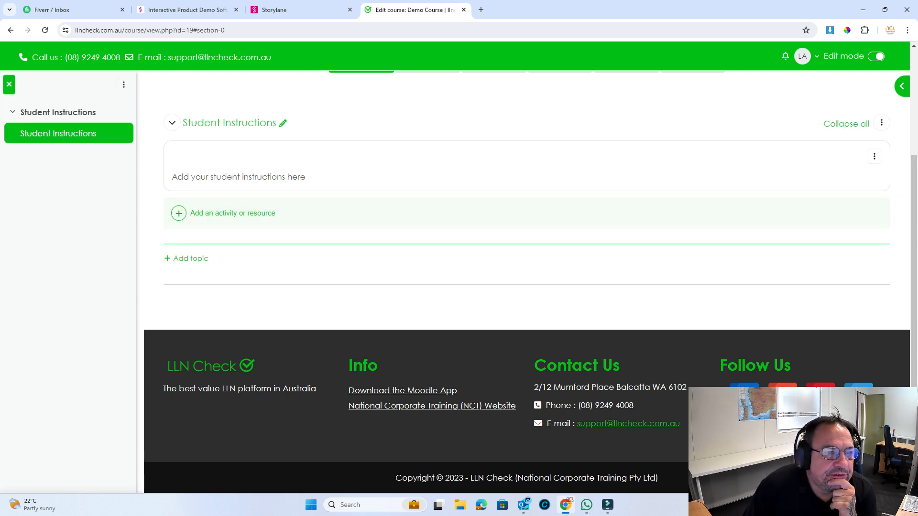
Add a topic below the Student Instructions section and name it "Learning".
scroll(526, 261, up, 2)
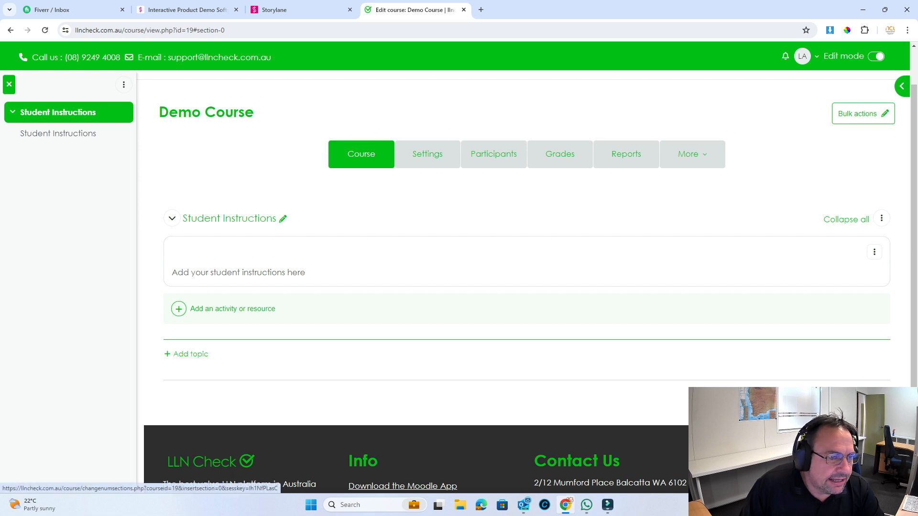
click(190, 355)
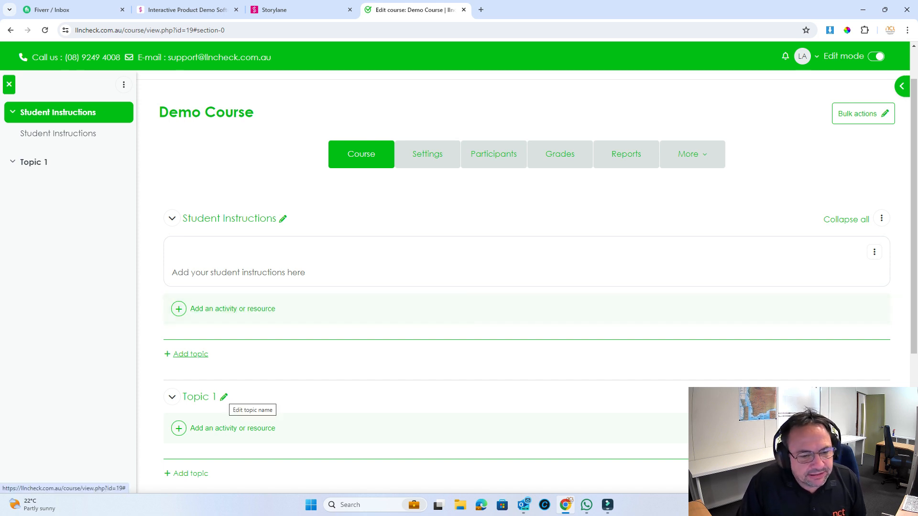
click(224, 397)
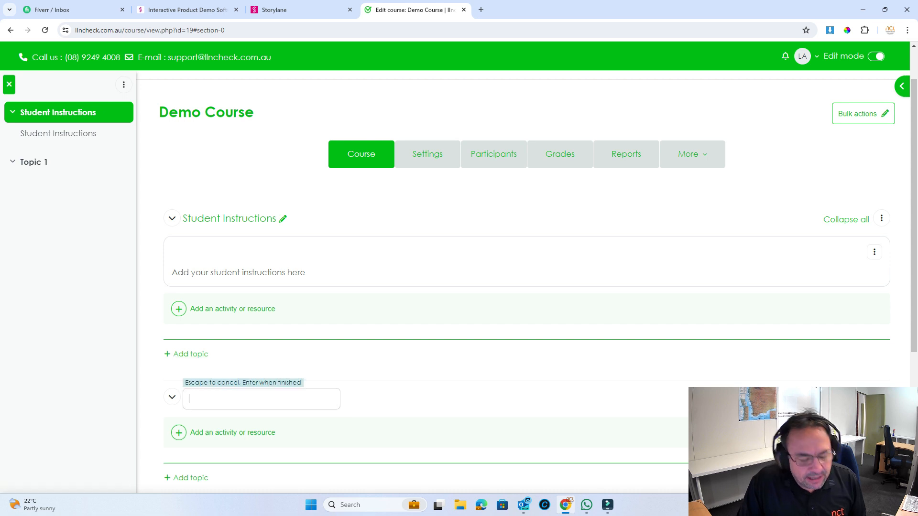
text(Learning)
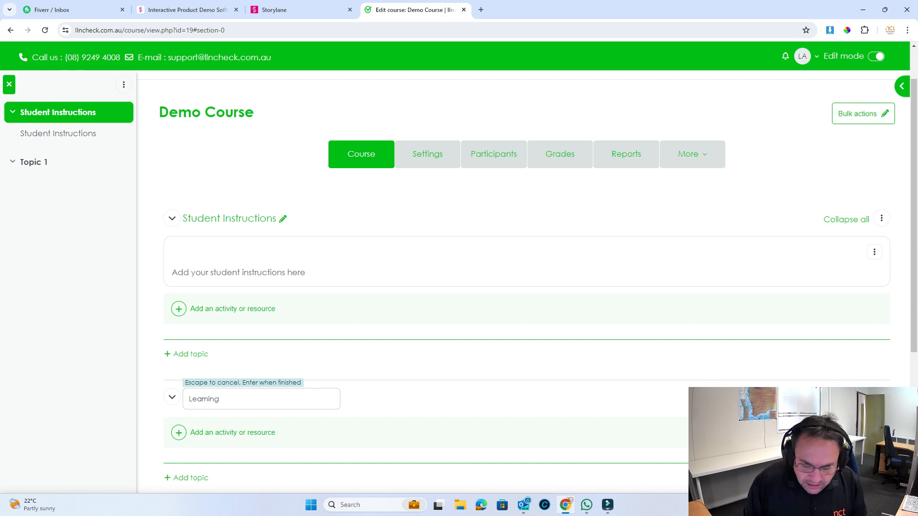
key(Return)
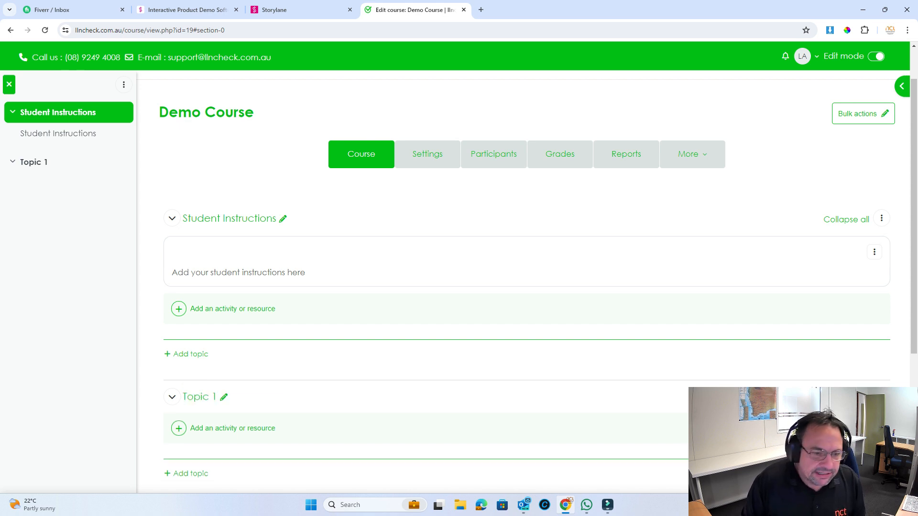
Add a SCORM package activity to the Learning section and name it "Learning".
scroll(525, 286, down, 2)
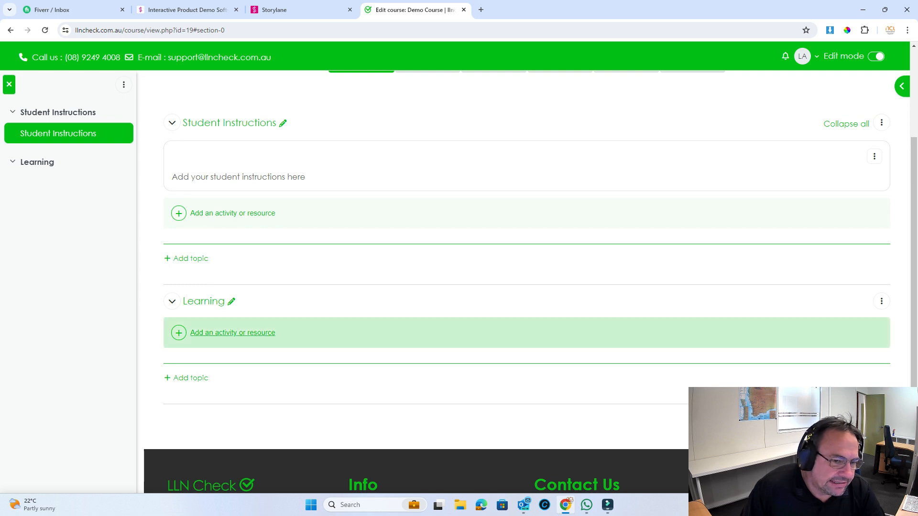
click(233, 333)
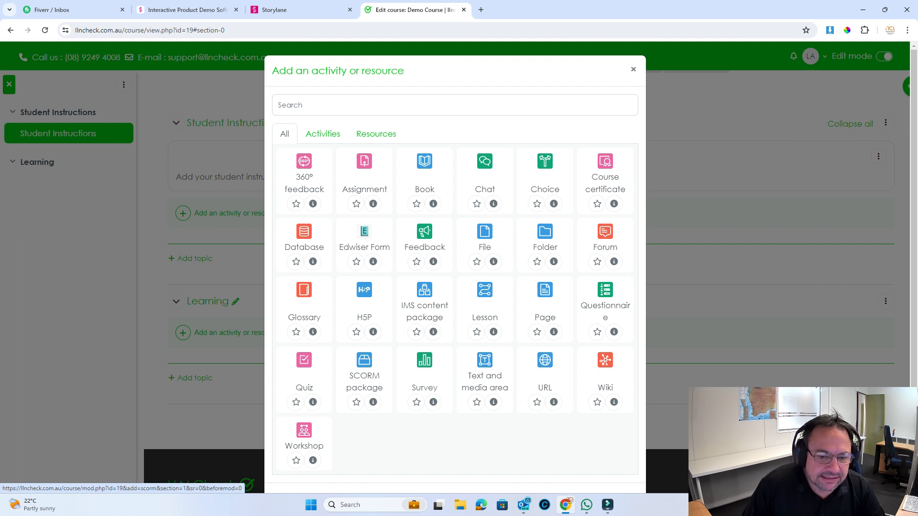
click(364, 375)
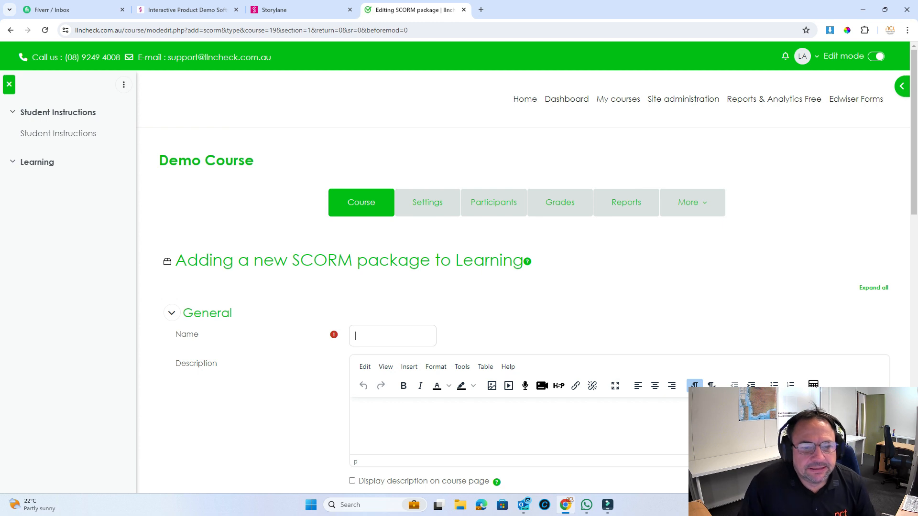
text(Learning)
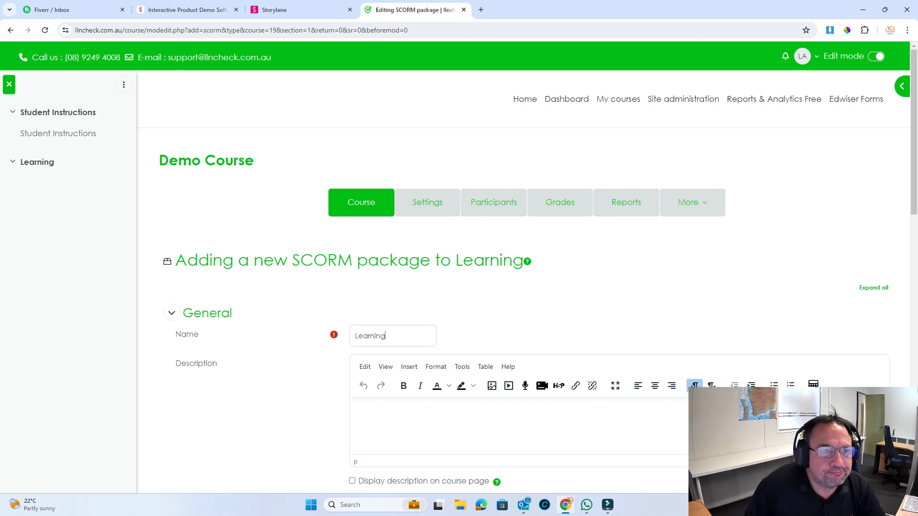
Start uploading a package file for the SCORM activity, browsing the Downloads folder in an enlarged file dialog sorted by type.
scroll(525, 287, down, 6)
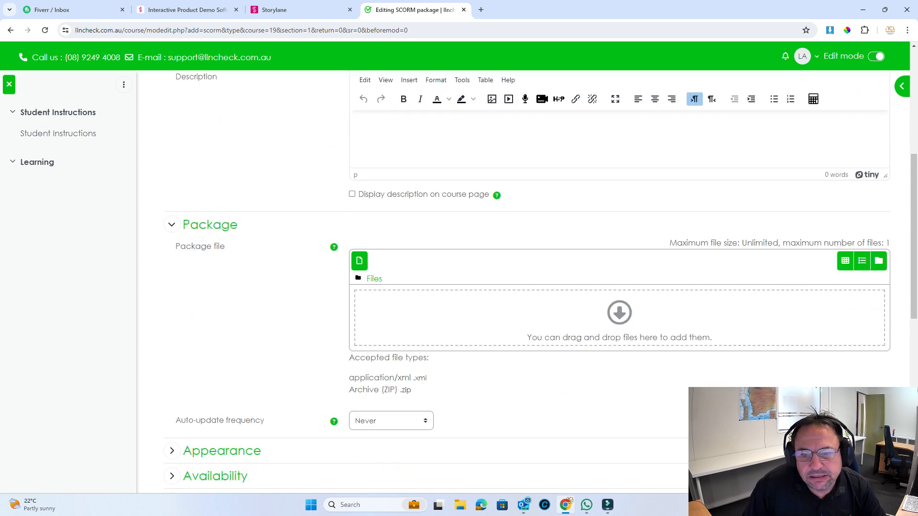
click(359, 261)
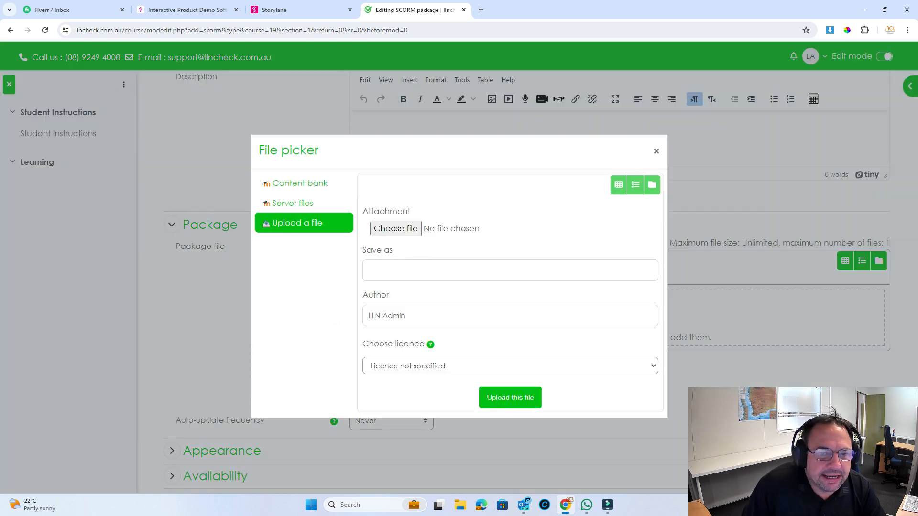
click(396, 229)
click(44, 154)
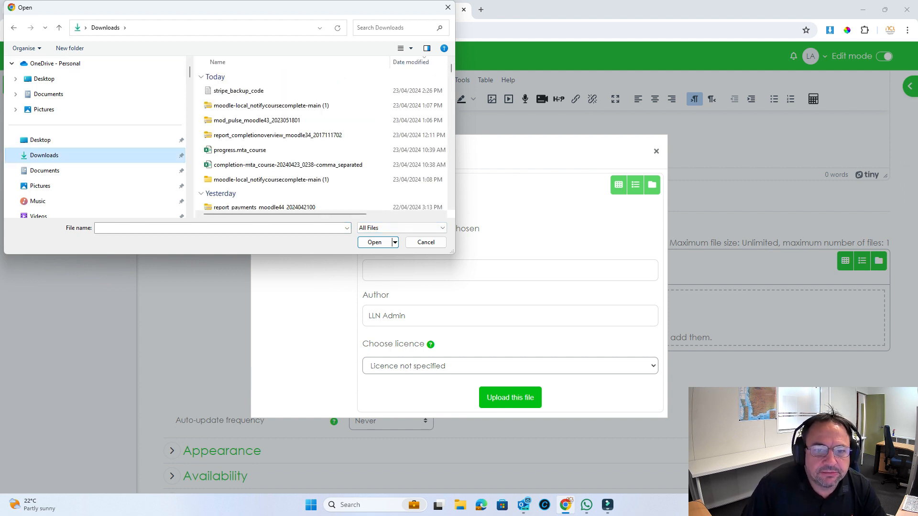
drag(454, 253, 757, 434)
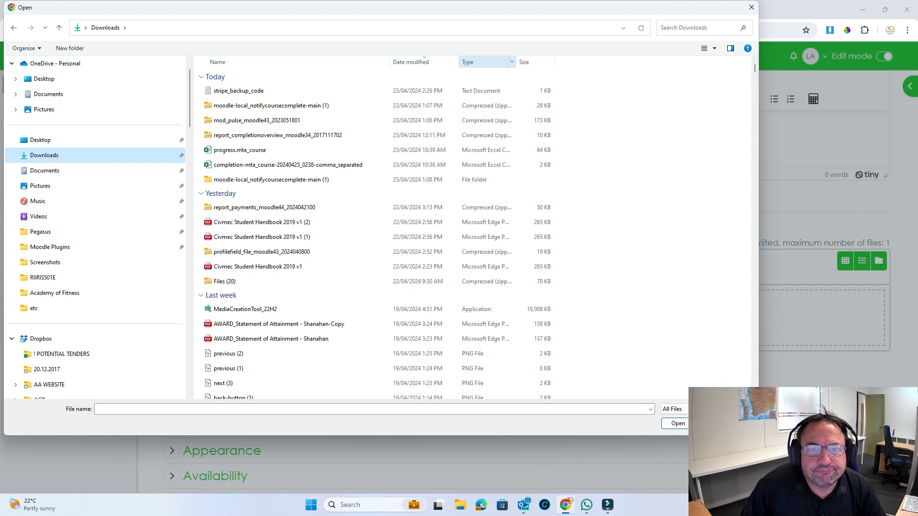
click(485, 63)
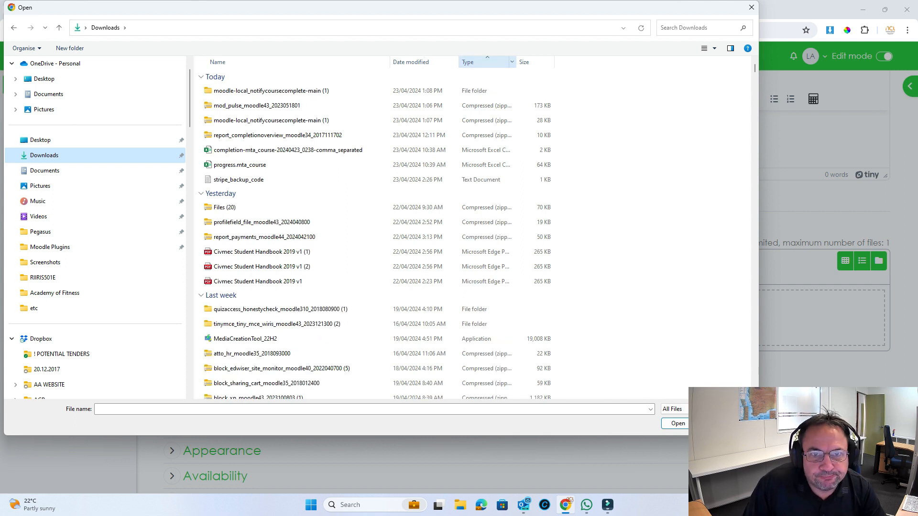
Find the zipped file "BSBWHS414 - Element 1" in Downloads and upload it as the SCORM package file.
scroll(108, 220, down, 4)
scroll(459, 210, down, 15)
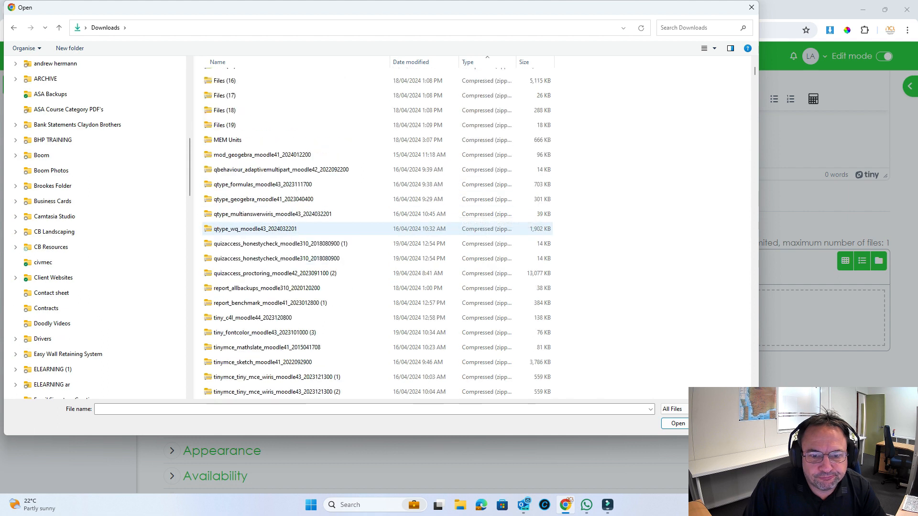
scroll(378, 229, down, 20)
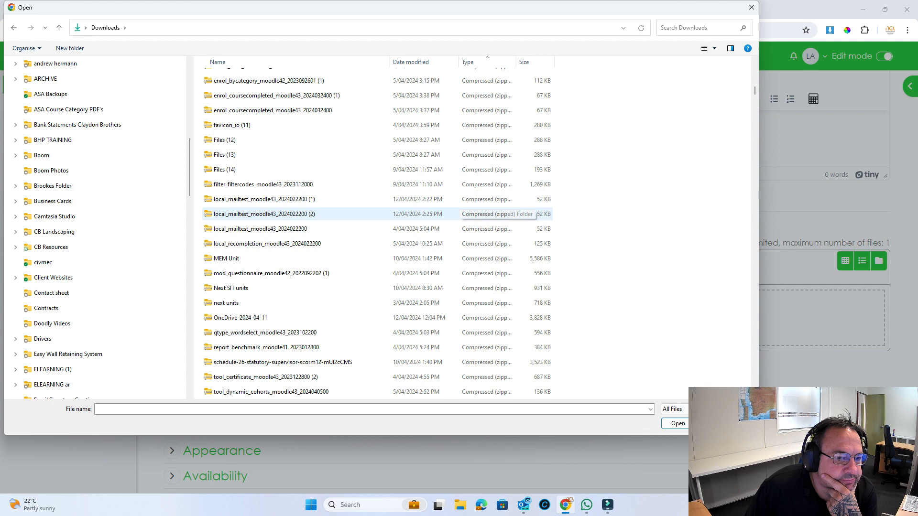
scroll(378, 214, down, 6)
scroll(378, 219, down, 20)
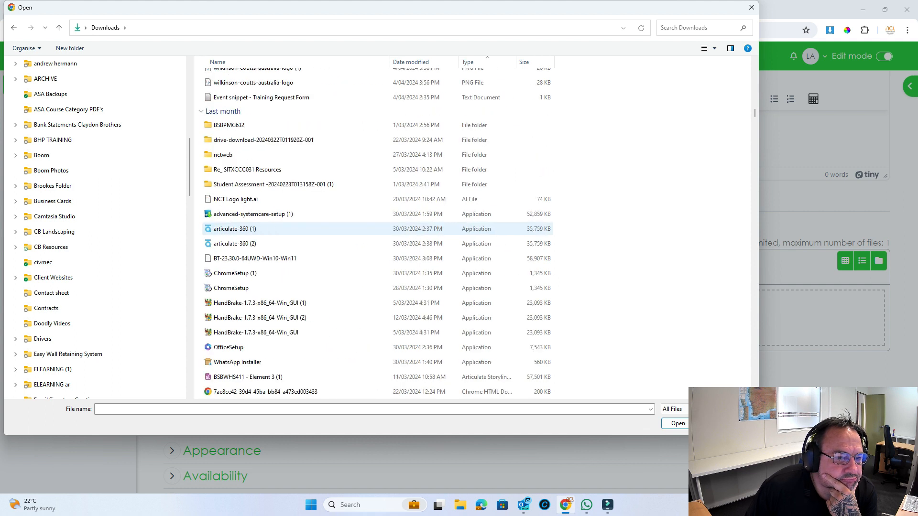
scroll(378, 229, down, 15)
scroll(378, 229, down, 2)
scroll(377, 228, down, 4)
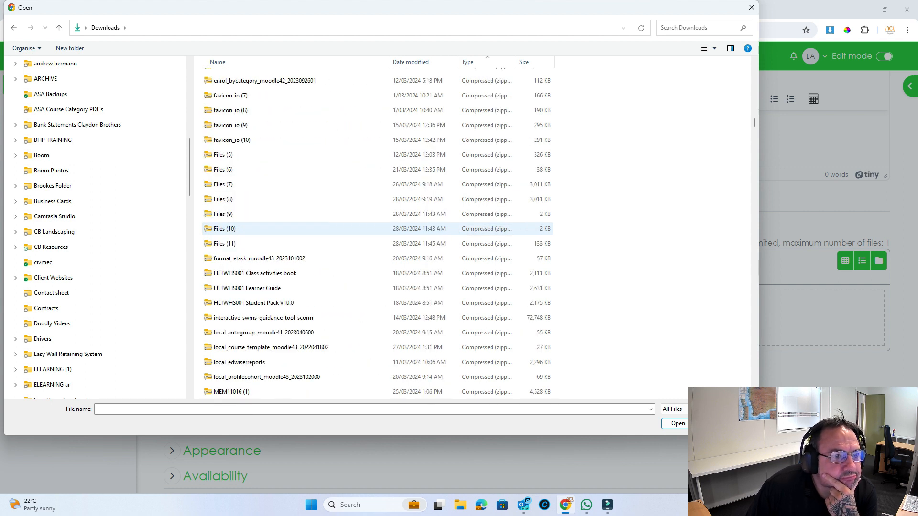
scroll(478, 228, down, 4)
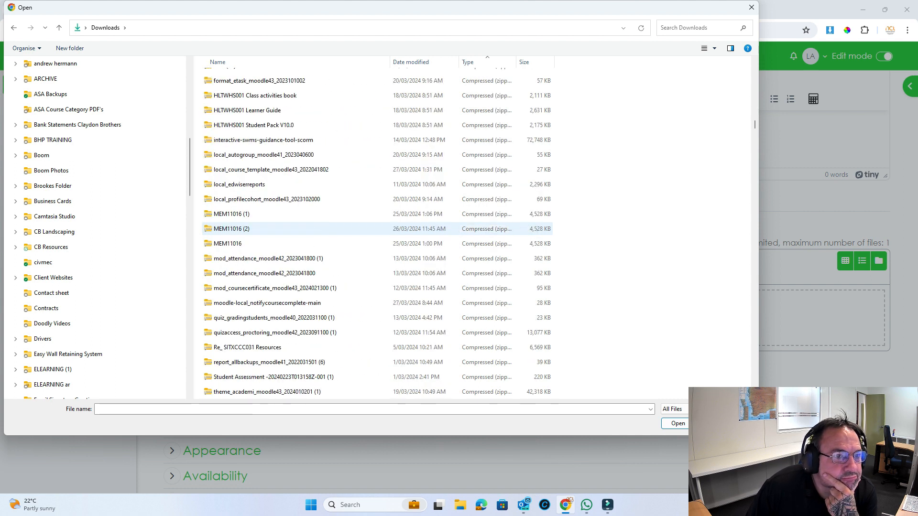
scroll(478, 228, down, 4)
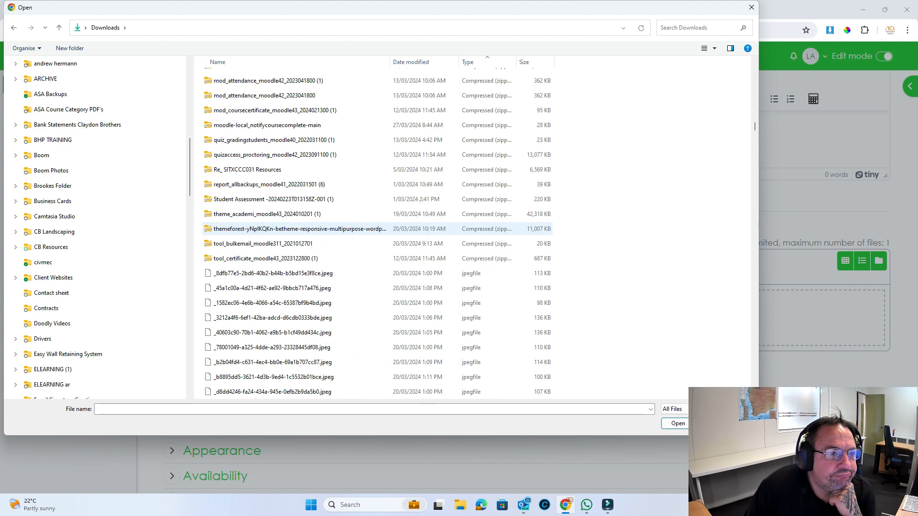
scroll(377, 229, down, 20)
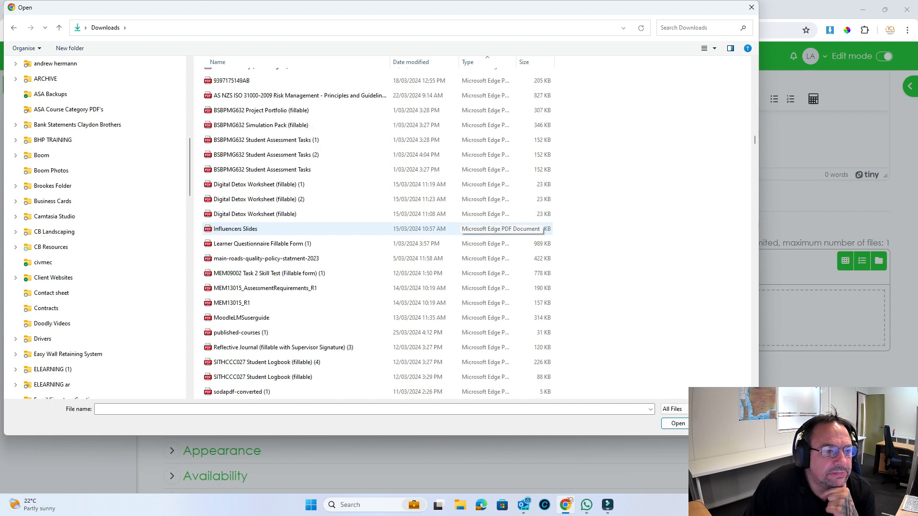
scroll(378, 229, down, 20)
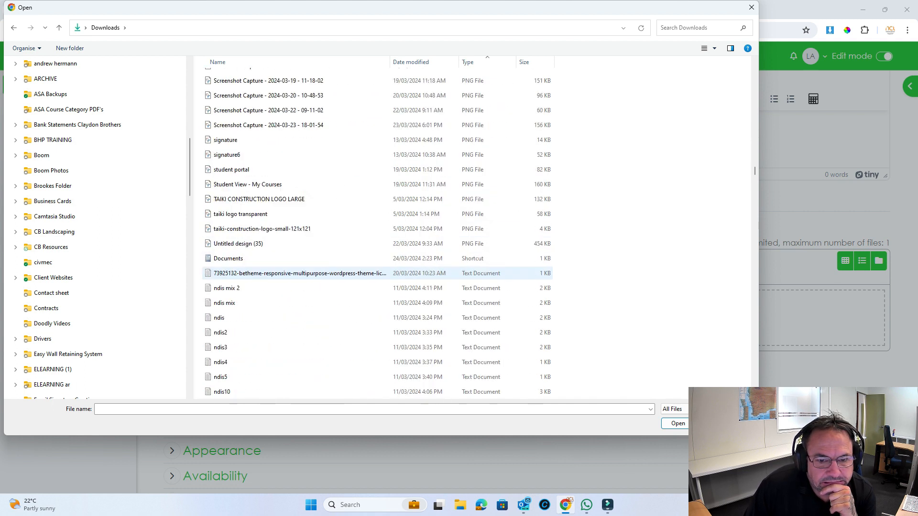
scroll(378, 228, down, 12)
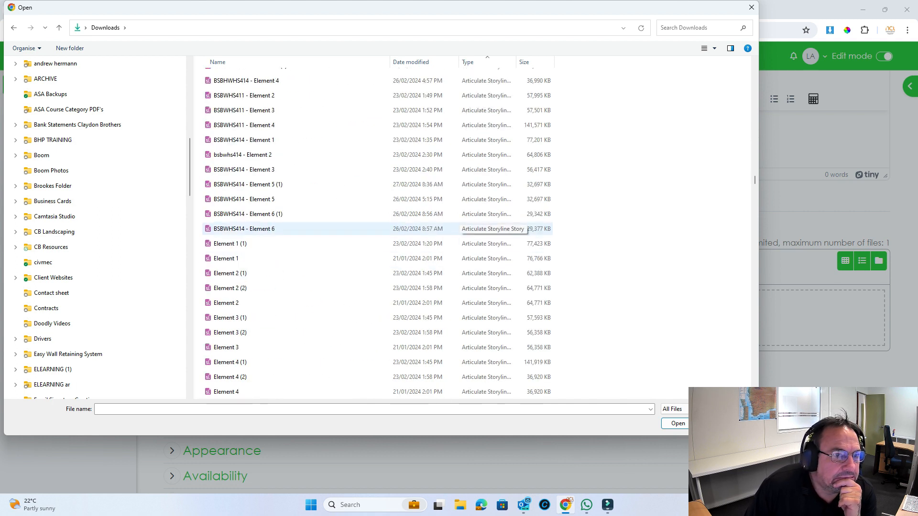
scroll(378, 229, down, 10)
scroll(378, 228, down, 4)
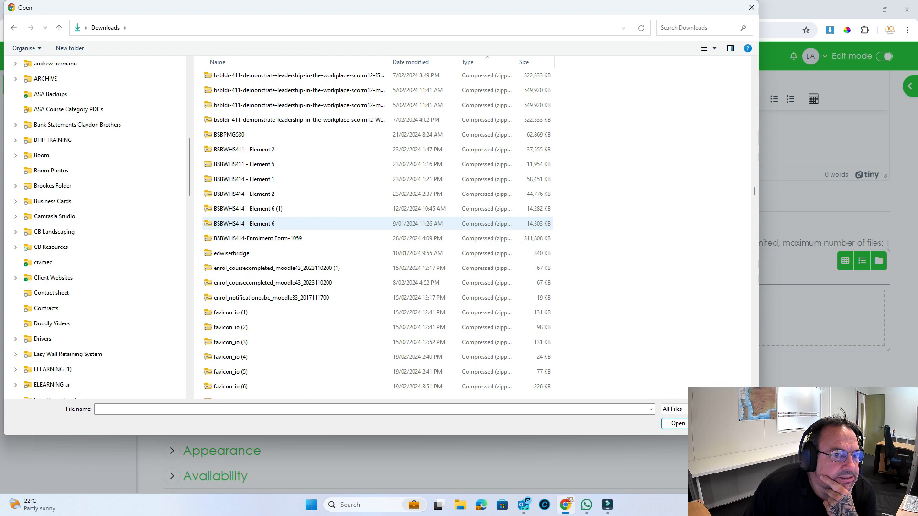
click(470, 179)
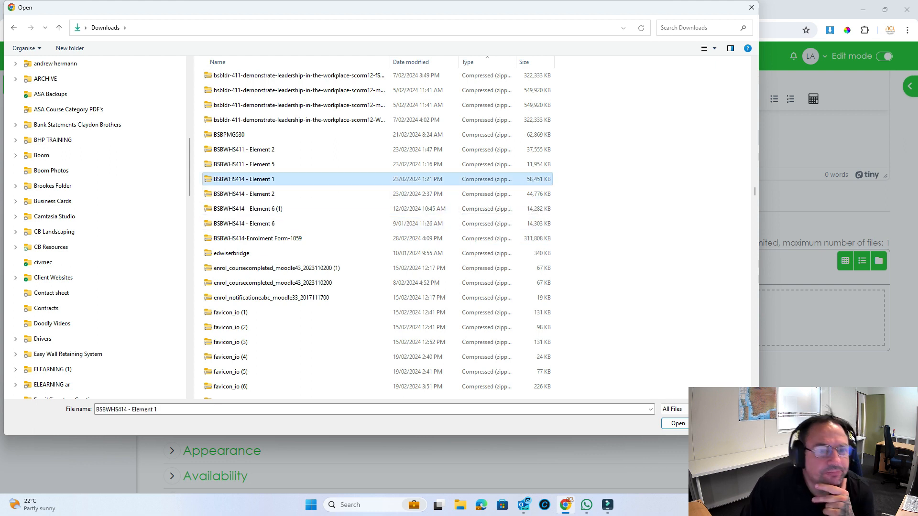
click(678, 423)
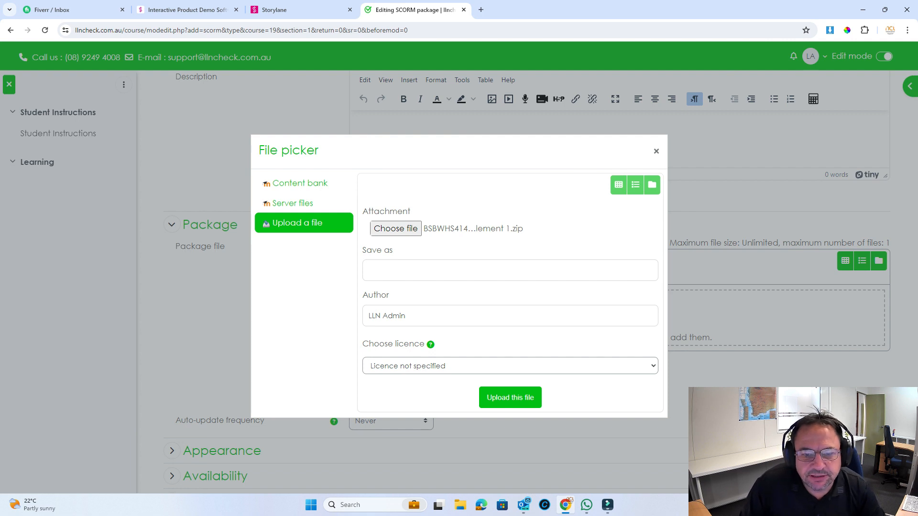
click(510, 397)
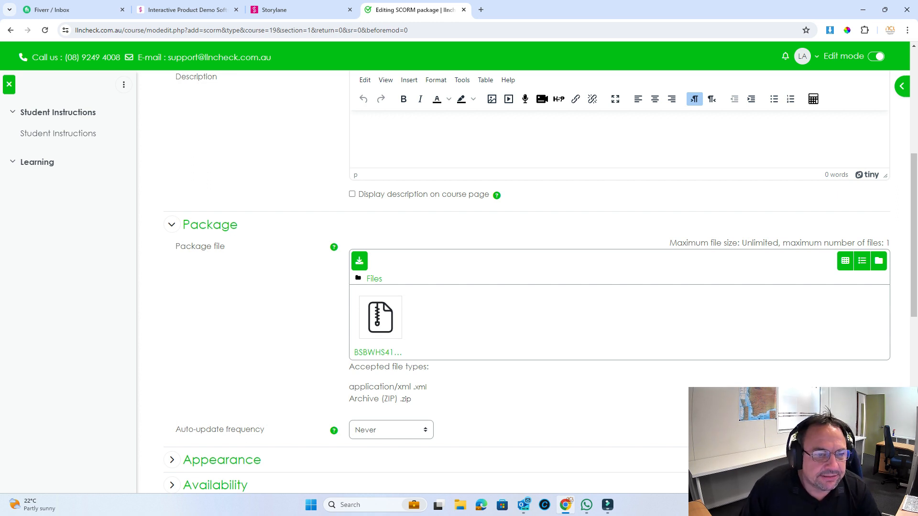
In the full appearance settings, set students to always skip the content structure page and set Disable preview mode to Yes.
scroll(526, 282, down, 6)
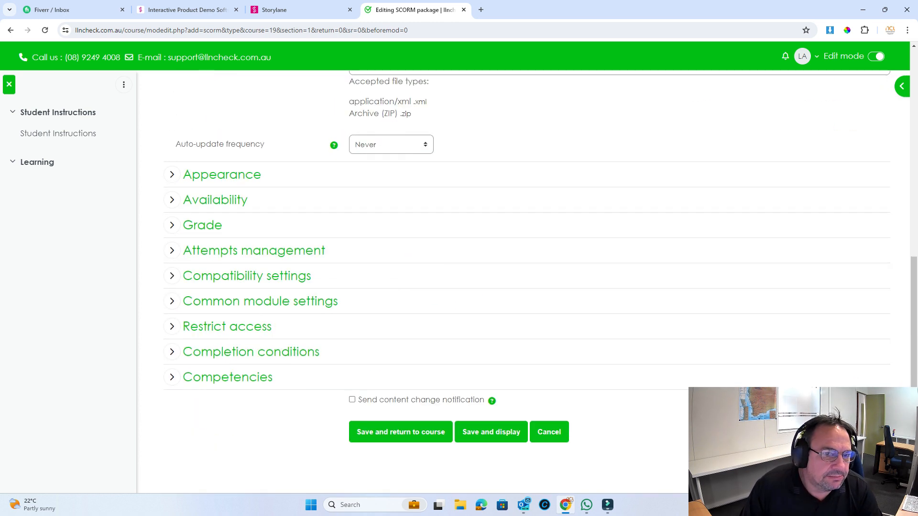
scroll(526, 282, up, 2)
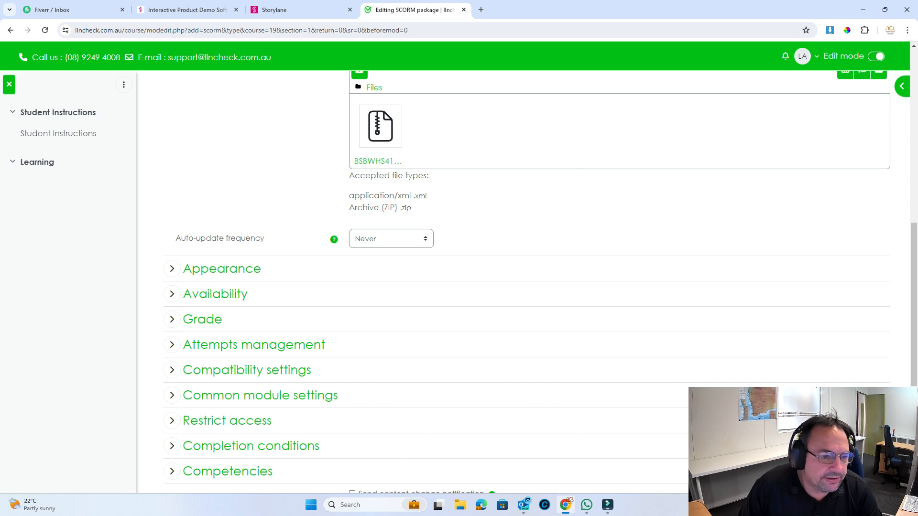
click(172, 269)
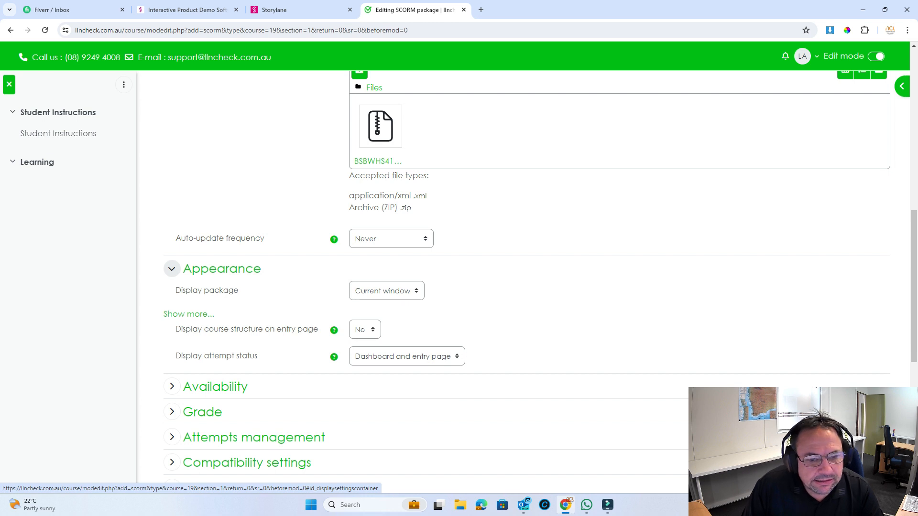
click(189, 314)
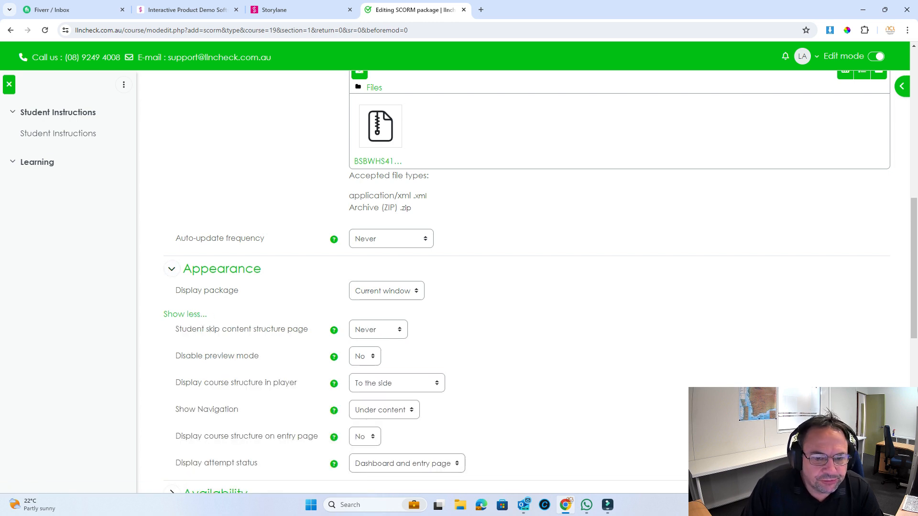
scroll(189, 314, down, 2)
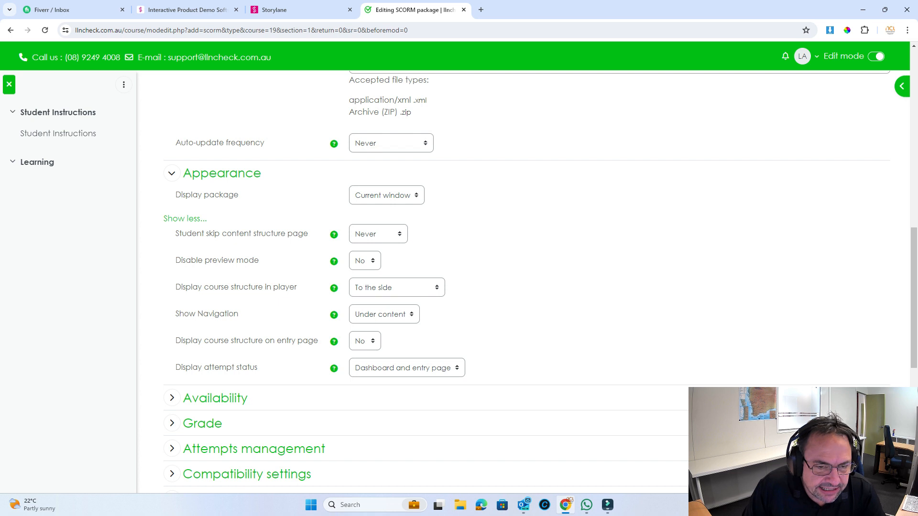
click(378, 234)
click(373, 268)
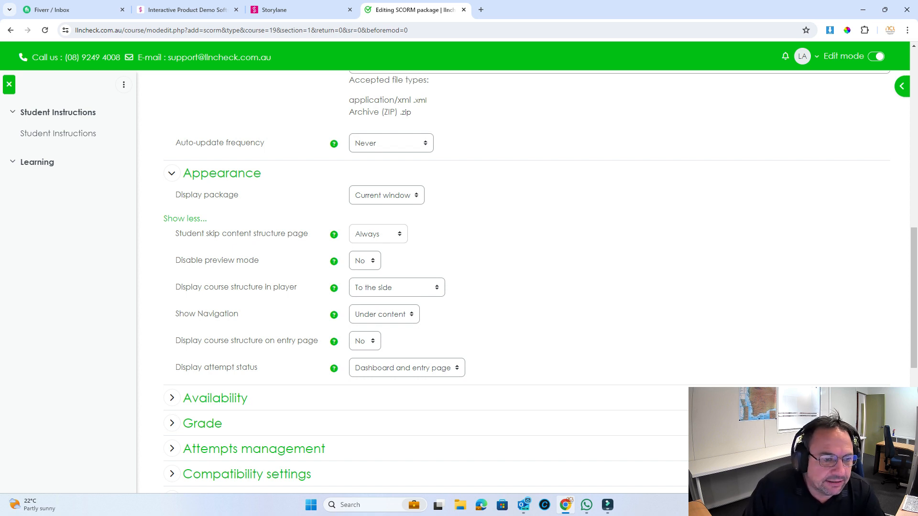
click(365, 261)
click(359, 280)
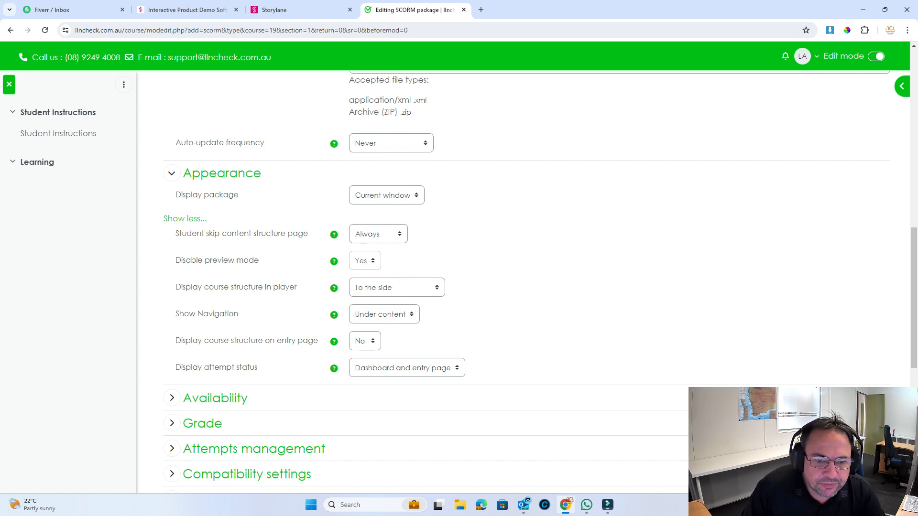
Set the course structure in the player to Hidden and Display attempt status to No.
click(397, 288)
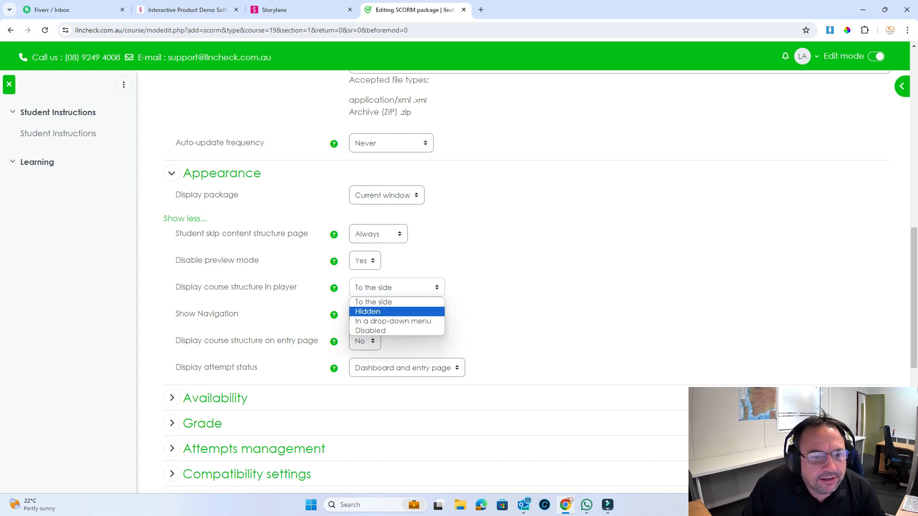
click(368, 311)
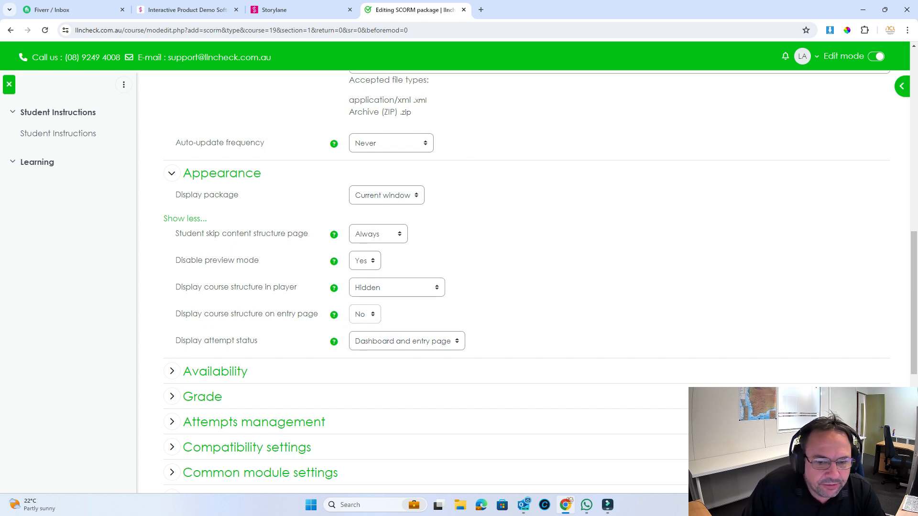
click(406, 341)
click(360, 355)
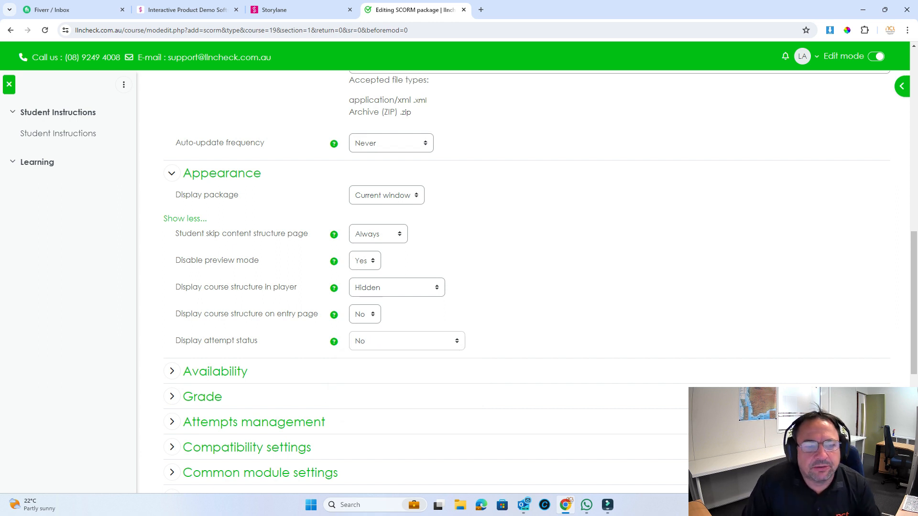
Set the SCORM activity's grading method to Learning objects.
scroll(526, 286, down, 5)
scroll(172, 205, up, 2)
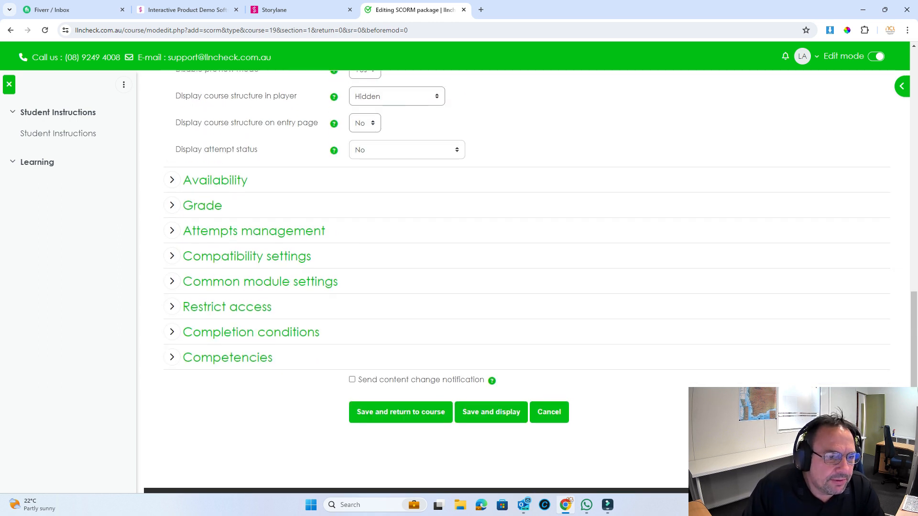
click(172, 206)
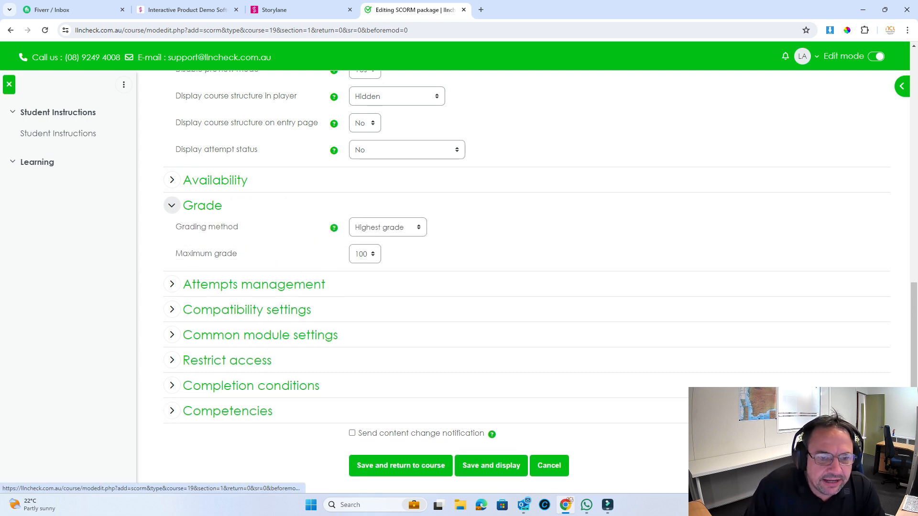
click(388, 227)
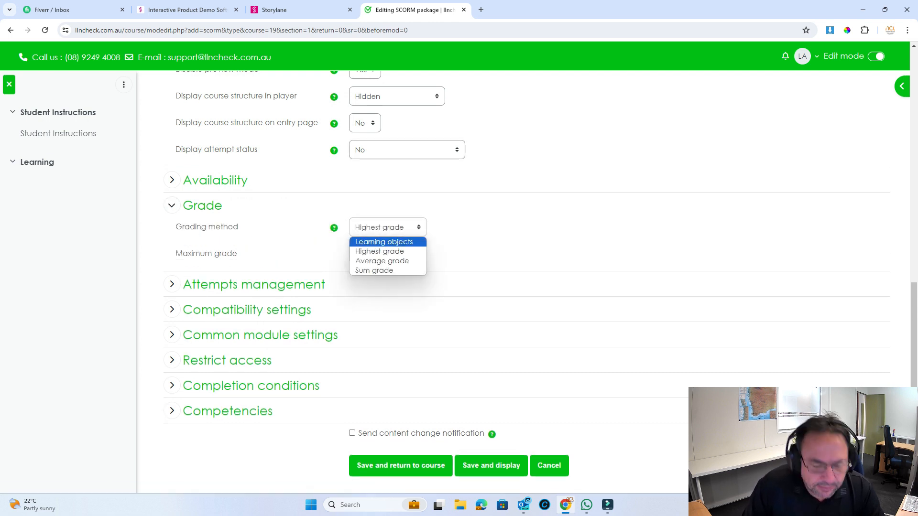
click(384, 241)
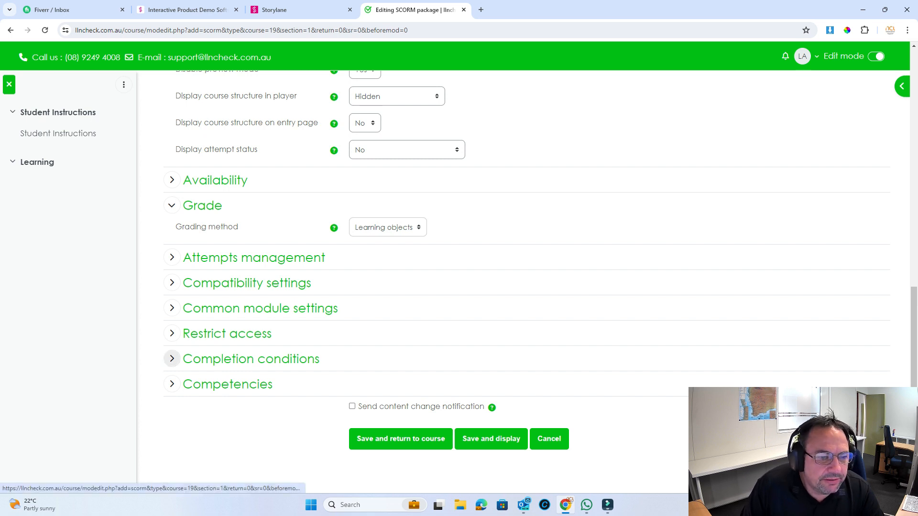
Add completion requirements for the SCORM activity, turning off the minimum score and requiring Passed alongside Completed.
click(172, 359)
scroll(335, 306, down, 4)
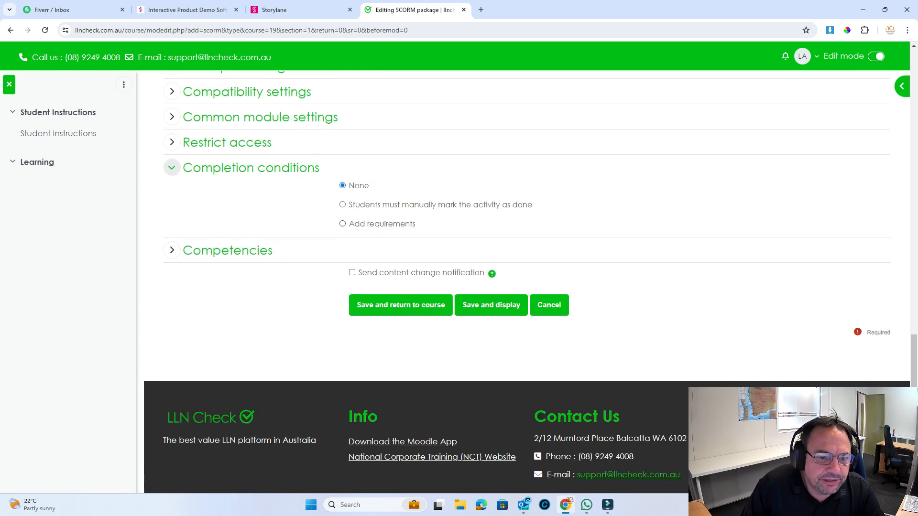
click(343, 224)
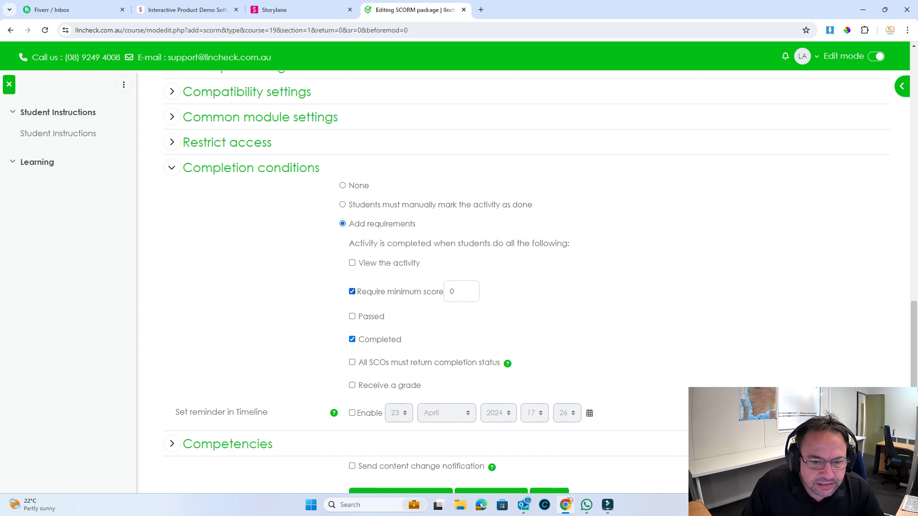
click(352, 292)
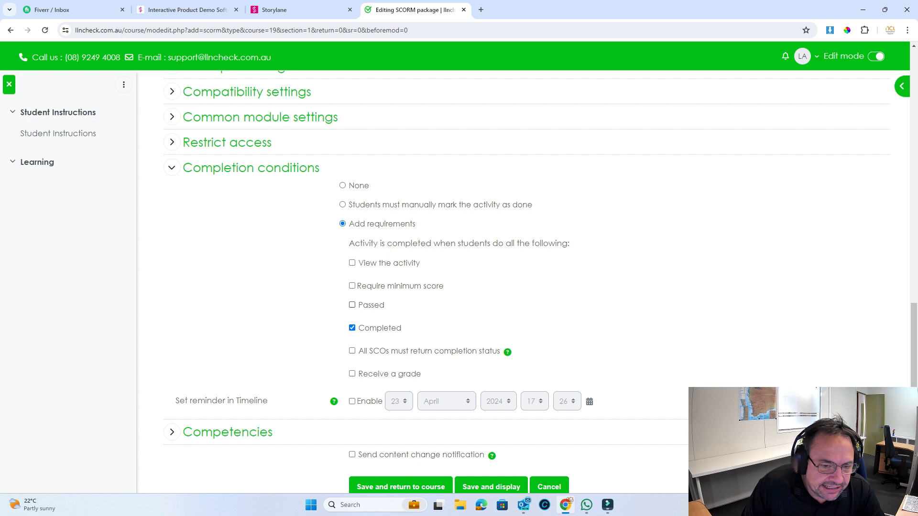
click(352, 305)
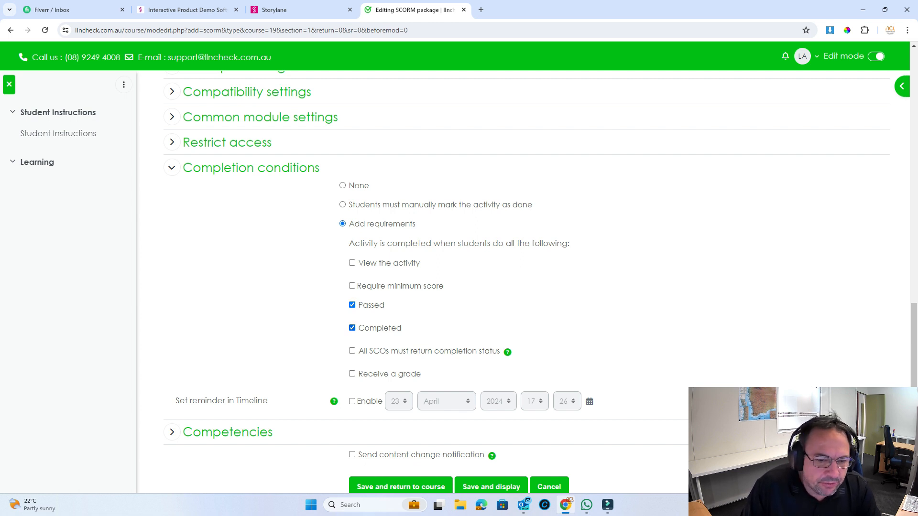
Save and display the SCORM activity, then enter the package to launch it.
scroll(526, 286, down, 2)
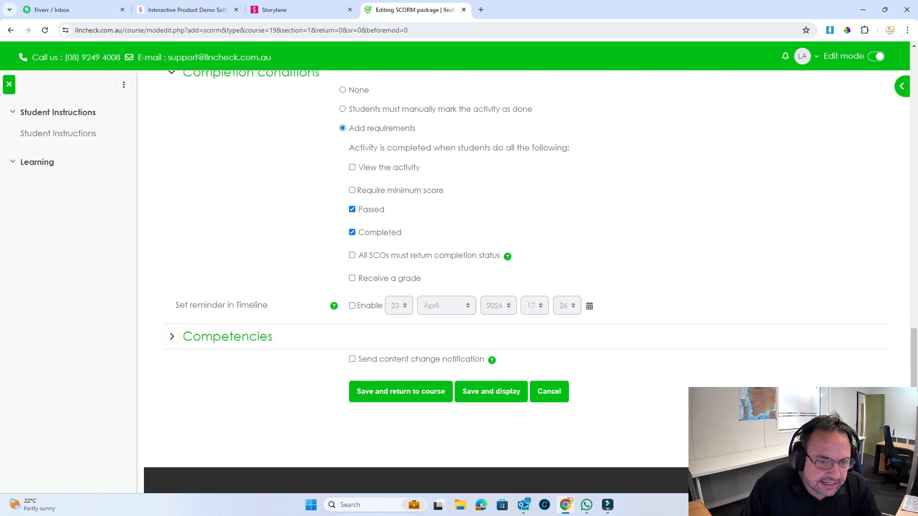
click(491, 392)
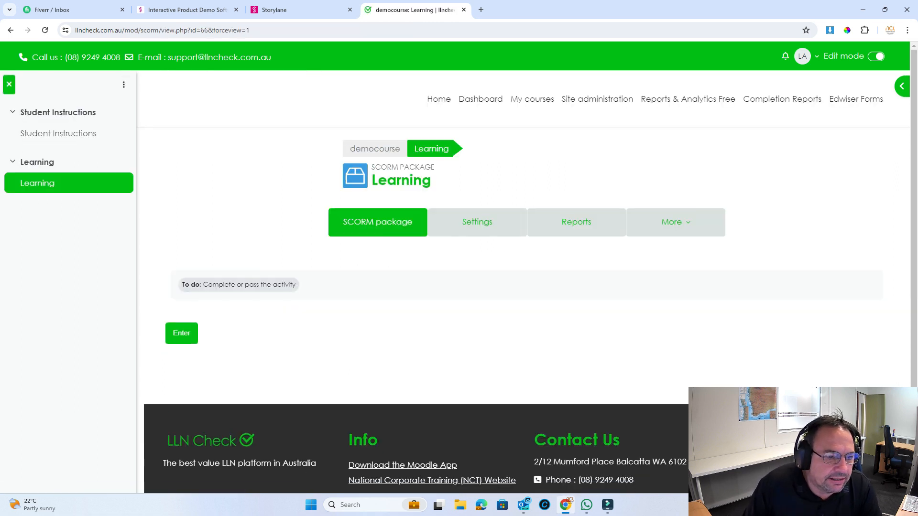
scroll(526, 287, down, 2)
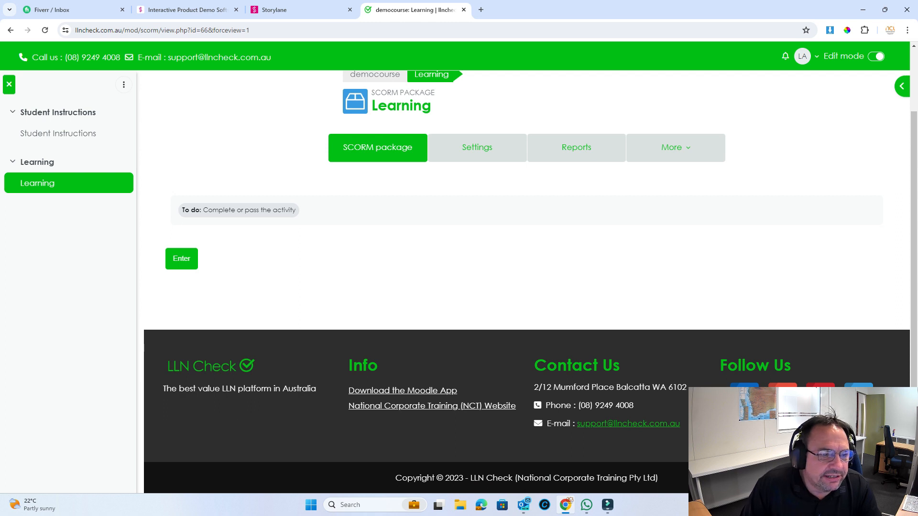
click(182, 259)
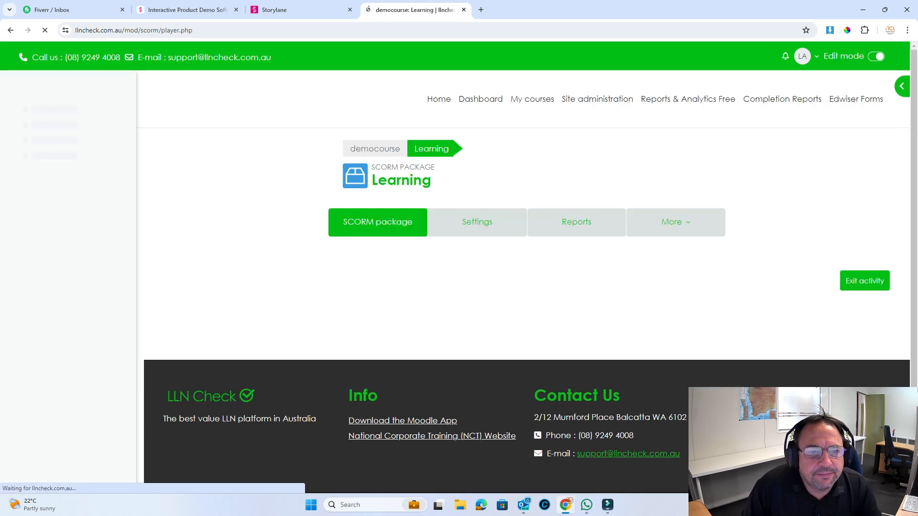
Examine the launched package in the player, opening the block drawer and briefly expanding the course structure beside the content.
drag(913, 194, 913, 283)
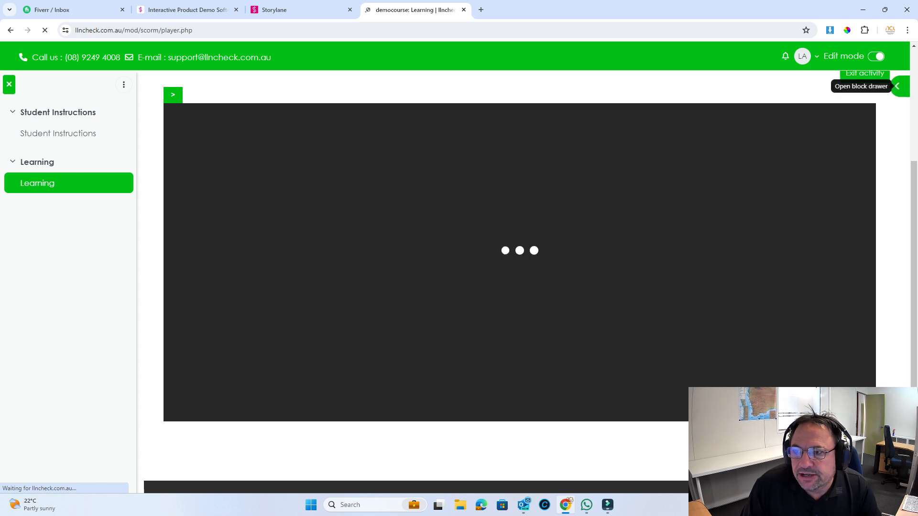
click(901, 87)
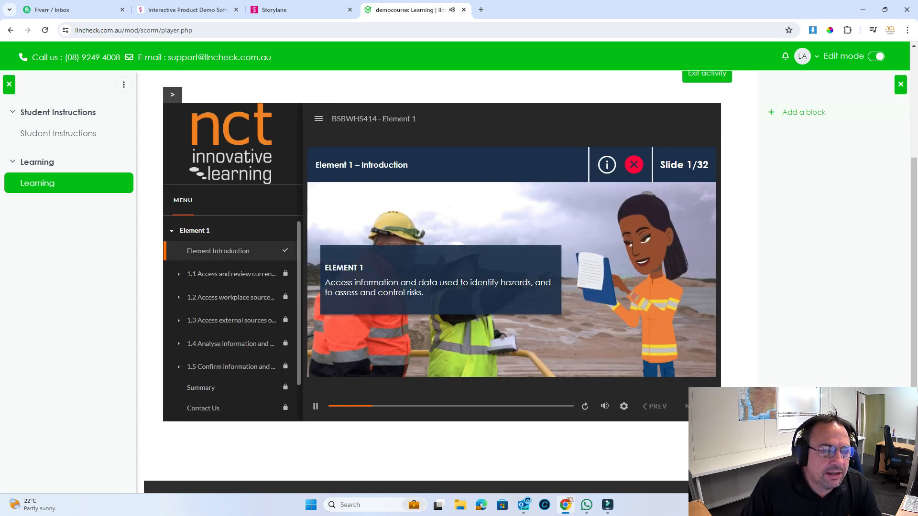
click(172, 95)
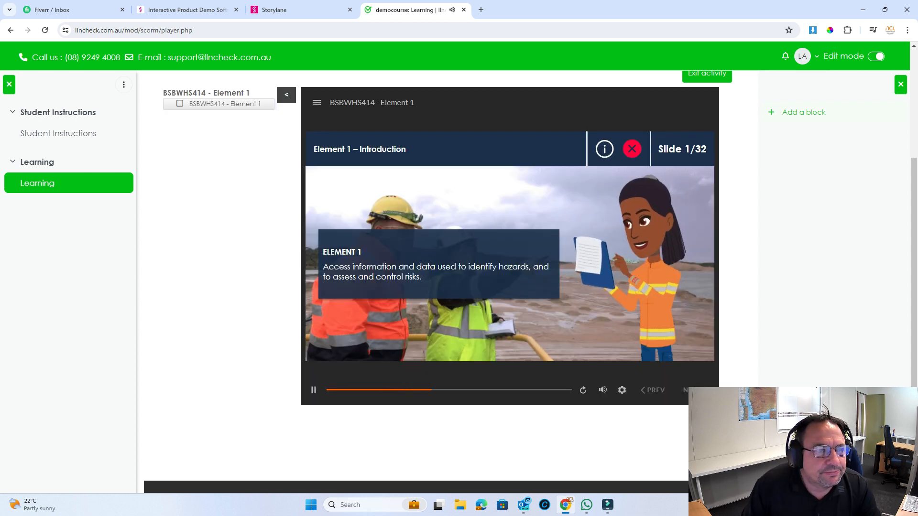
click(286, 95)
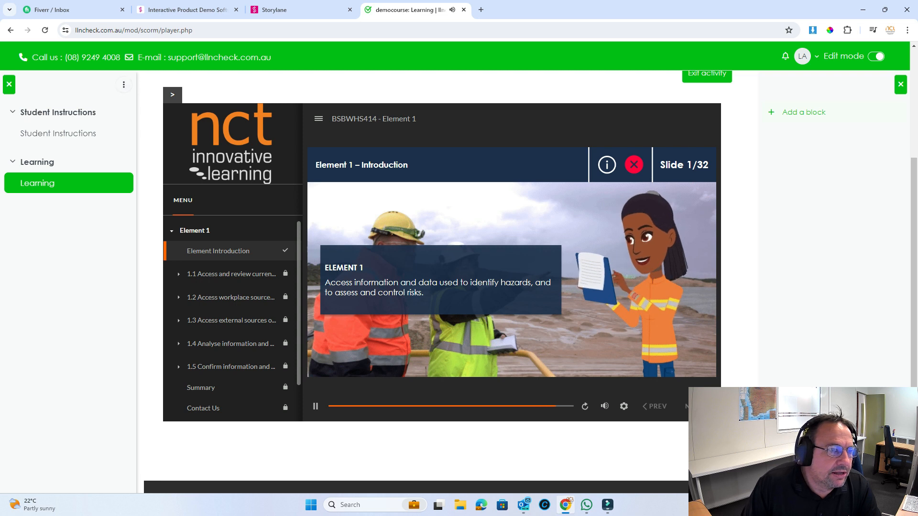
Hide the course index, the block drawer and the package's own slide menu, and exit the activity.
click(9, 84)
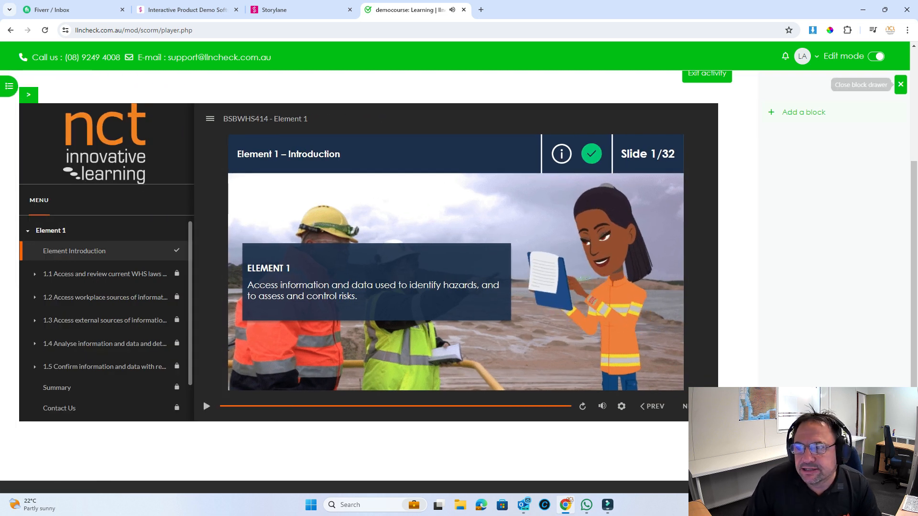
click(901, 85)
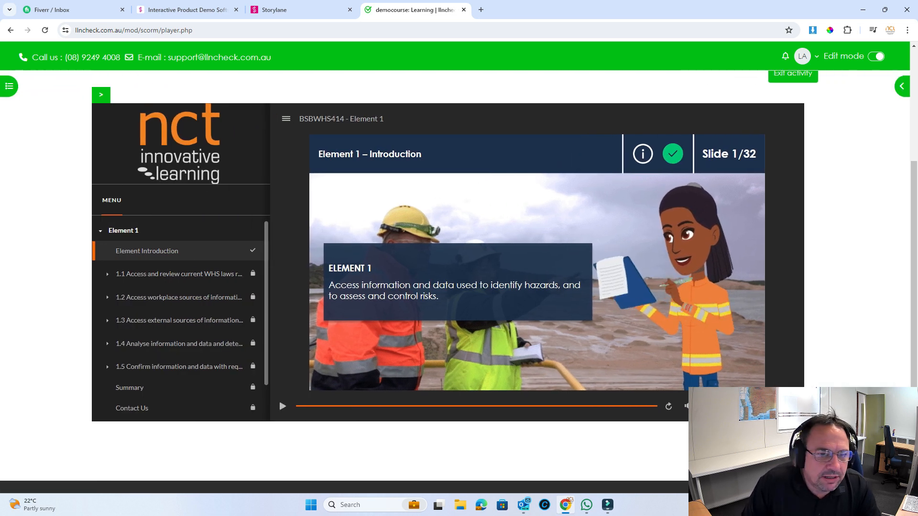
click(286, 119)
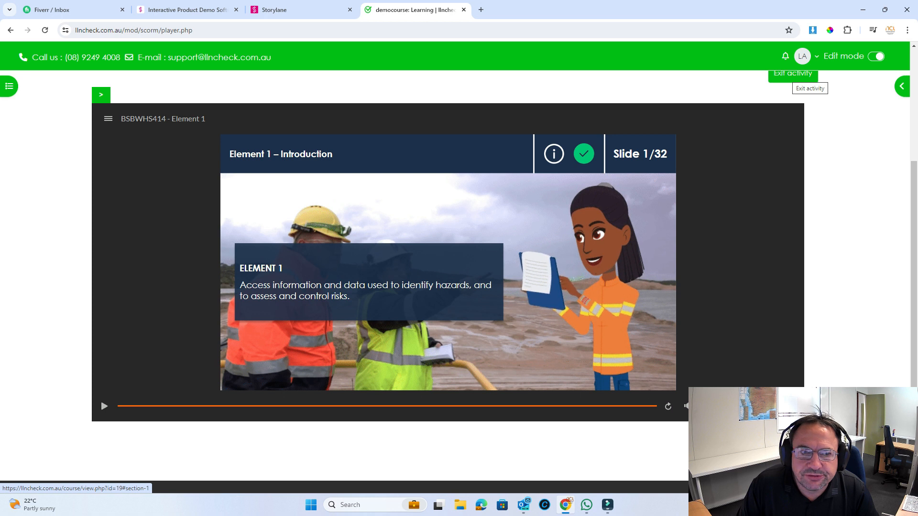
click(793, 74)
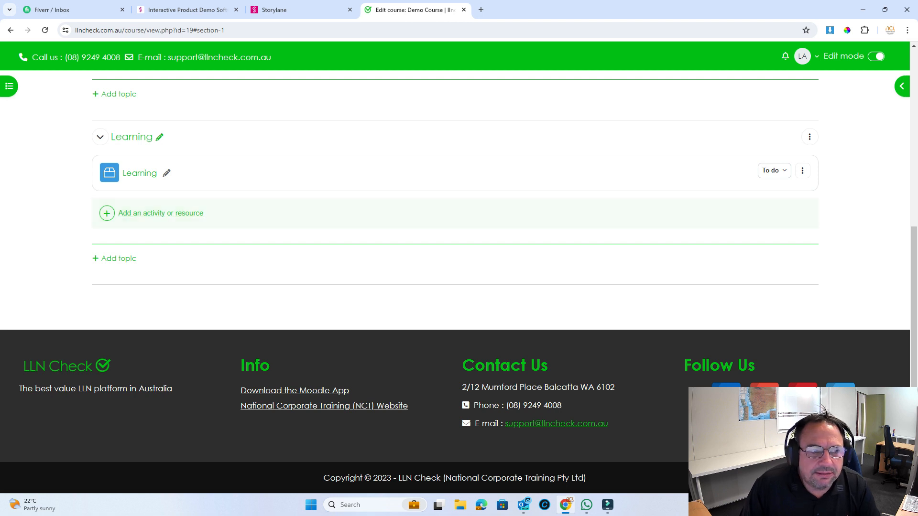
Delete the Learning SCORM activity from the Learning section and confirm the deletion.
click(802, 170)
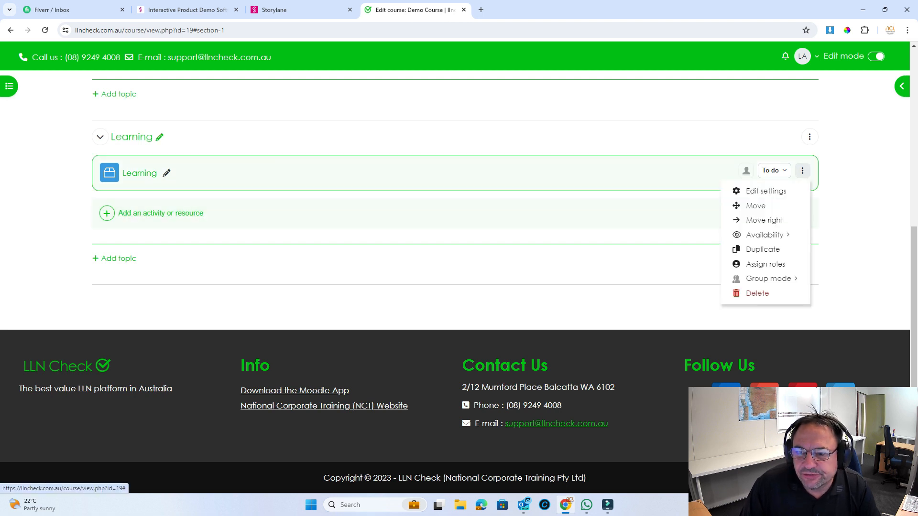
click(747, 293)
click(554, 133)
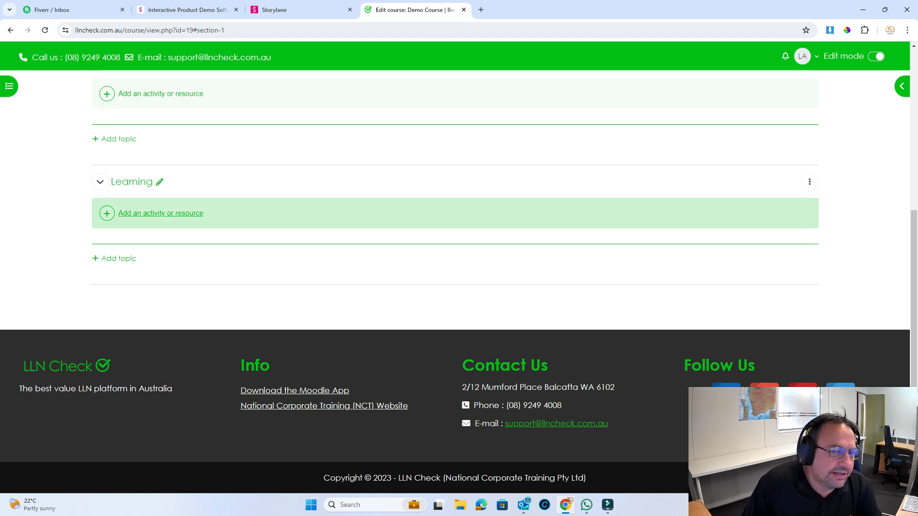
Add a new SCORM package to the Learning section and name it Learning.
click(161, 214)
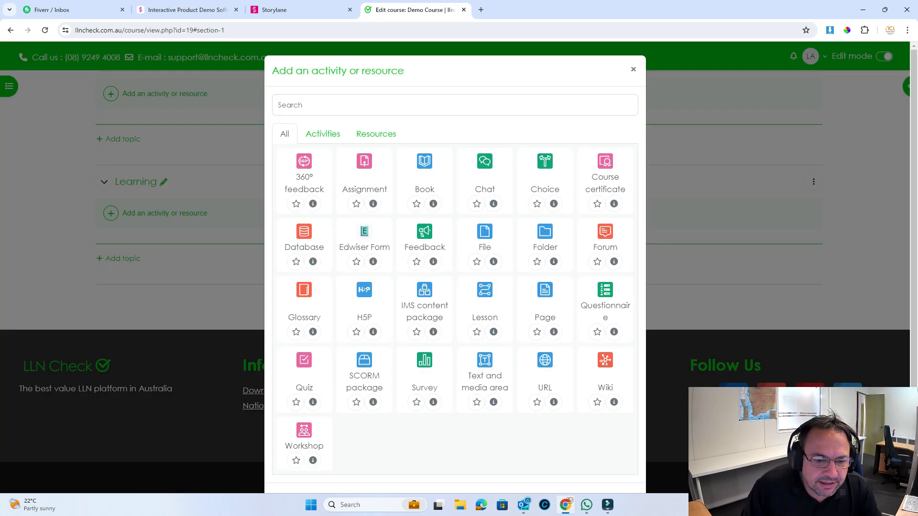
click(364, 370)
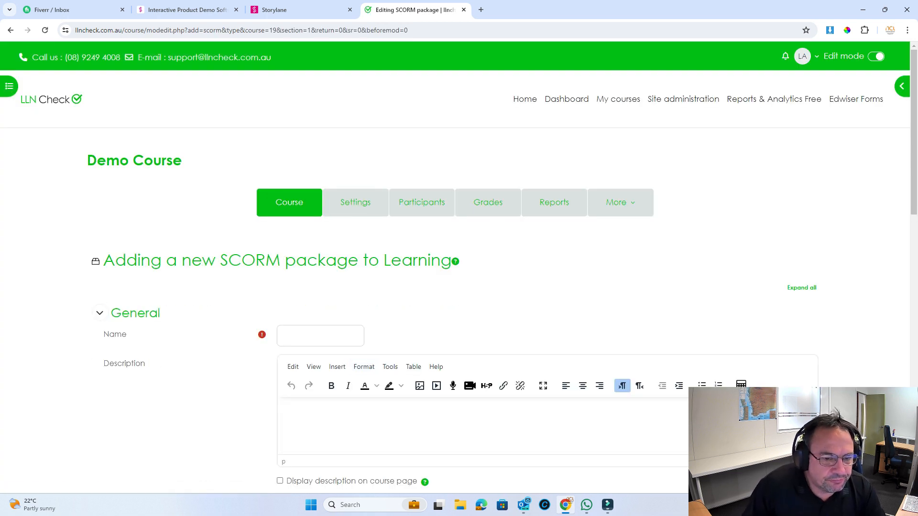
text(Learning)
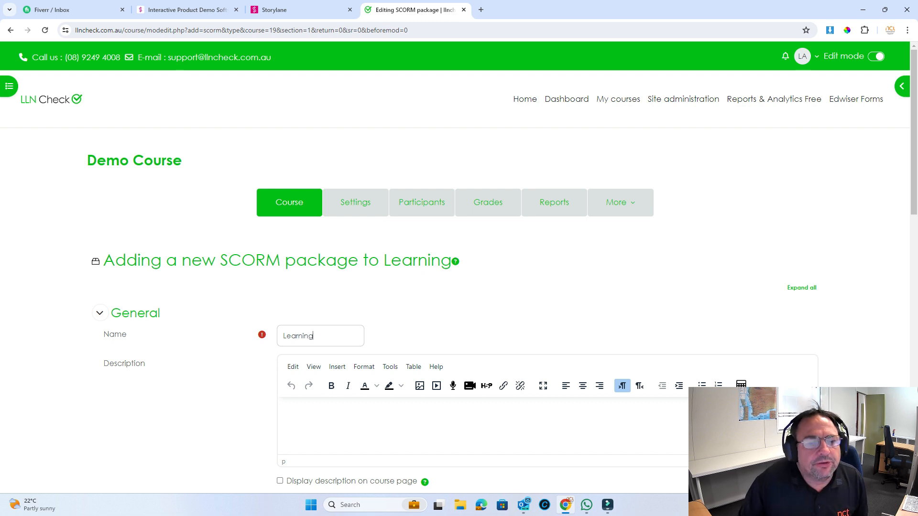
Upload the BSBWHS414 - Element 6 zip from the Downloads folder as the SCORM activity's package file.
scroll(502, 282, down, 8)
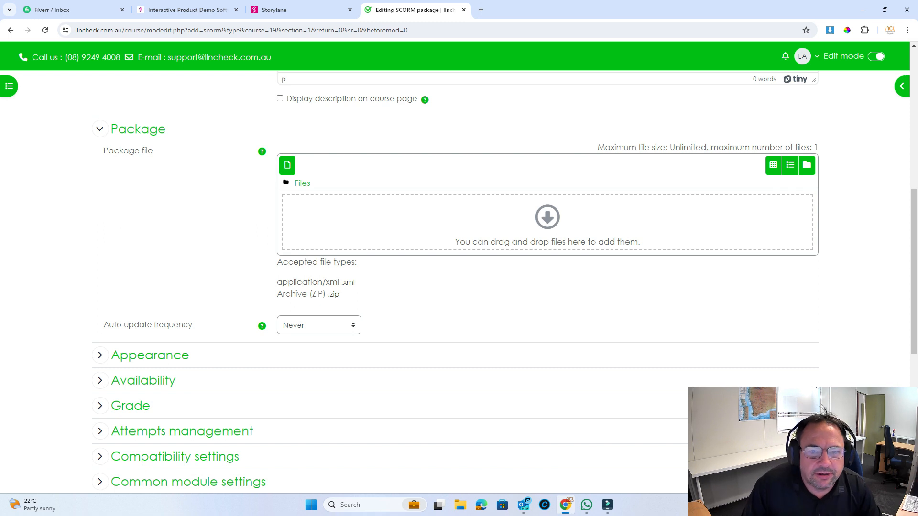
click(287, 164)
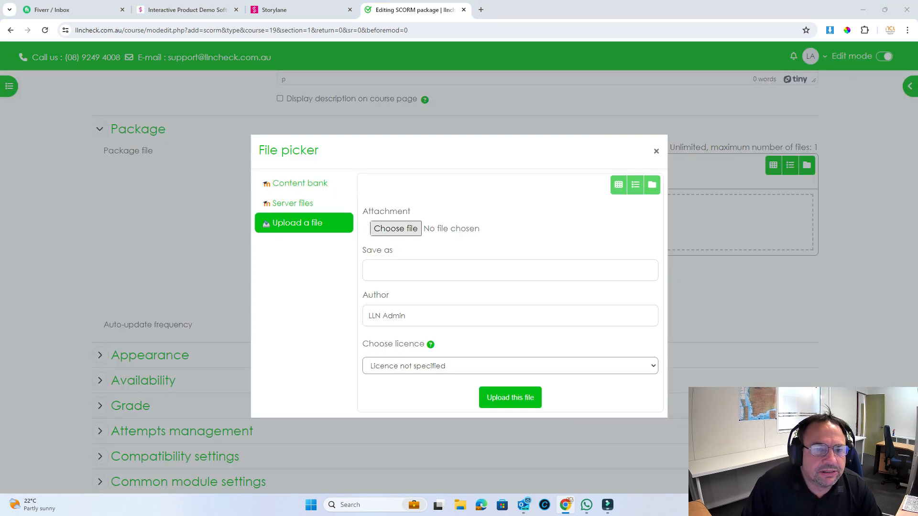
click(394, 228)
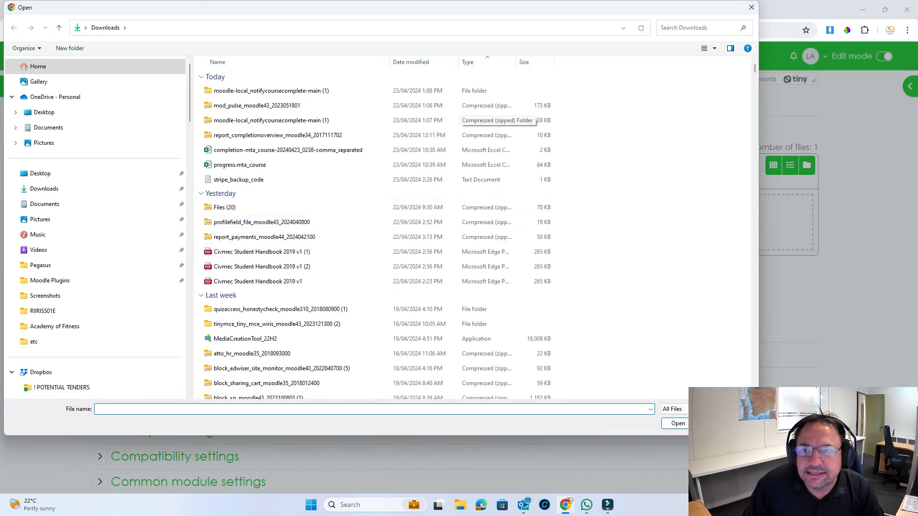
scroll(377, 229, down, 20)
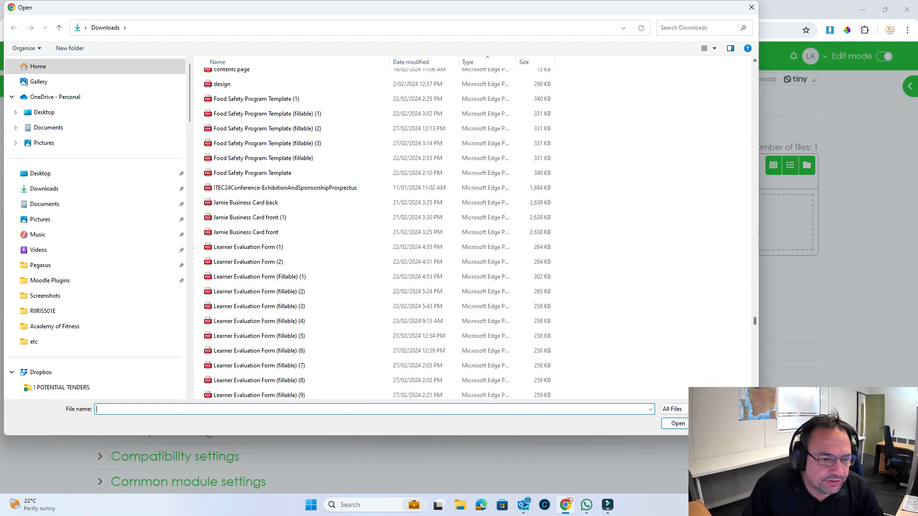
scroll(378, 230, down, 20)
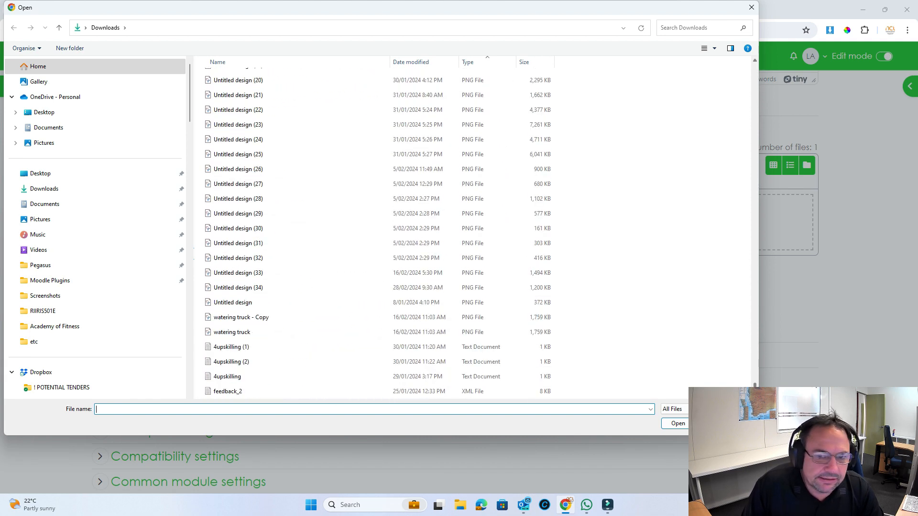
scroll(478, 143, up, 20)
drag(755, 68, 755, 377)
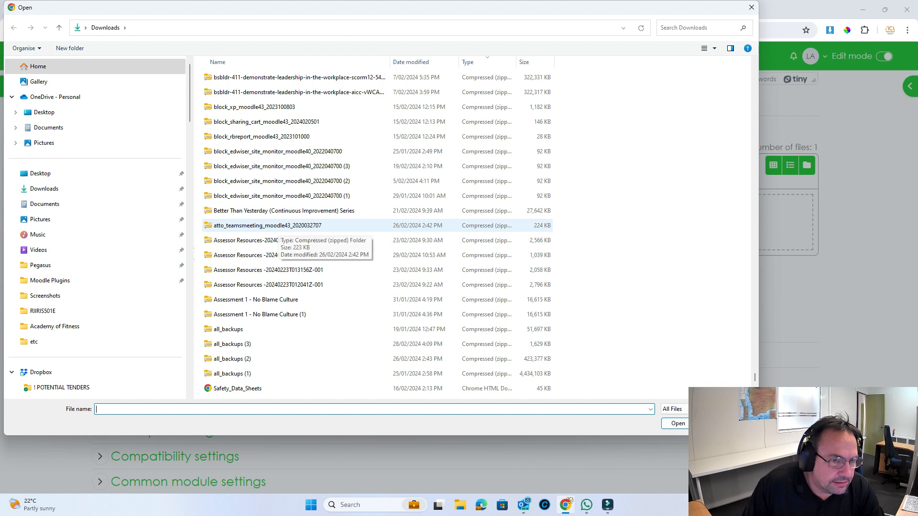
click(253, 195)
scroll(253, 196, up, 2)
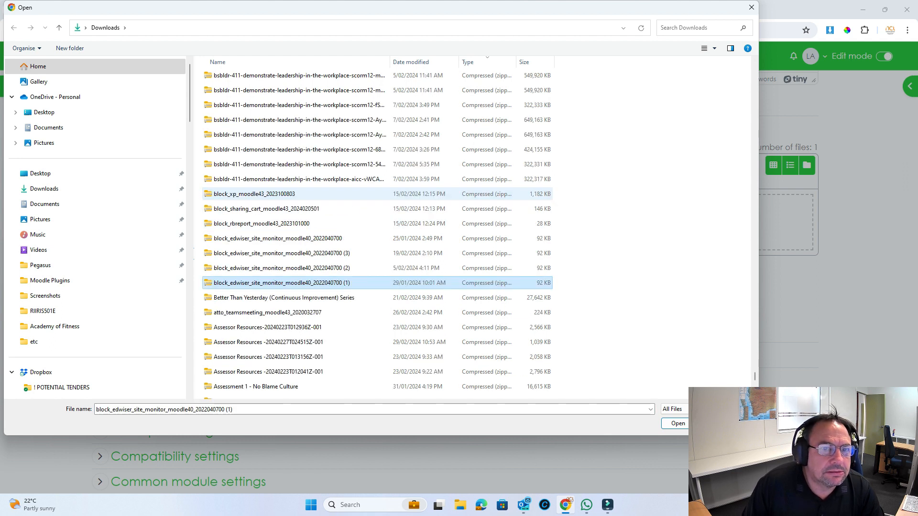
scroll(253, 196, up, 4)
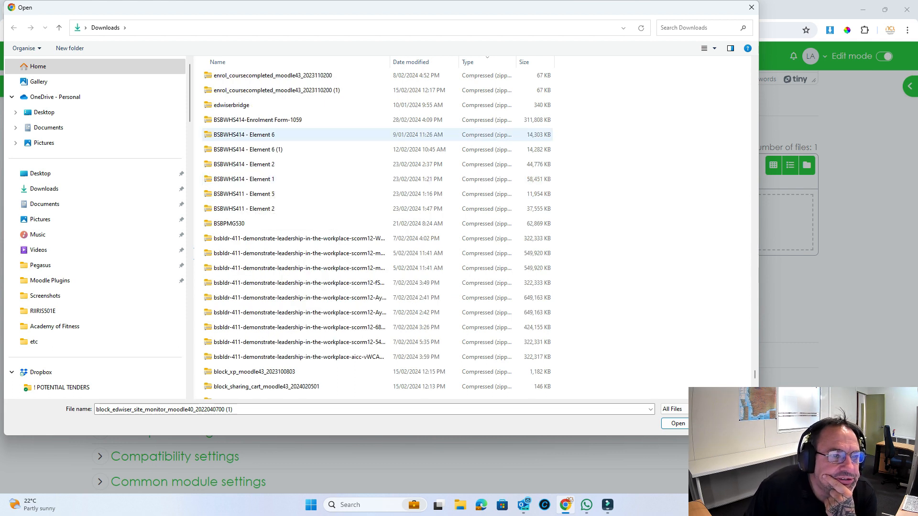
double_click(253, 135)
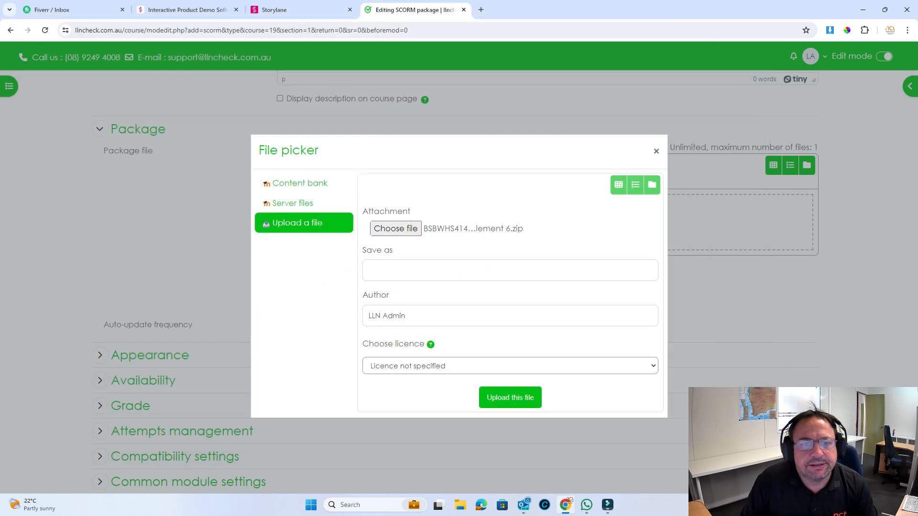
click(510, 397)
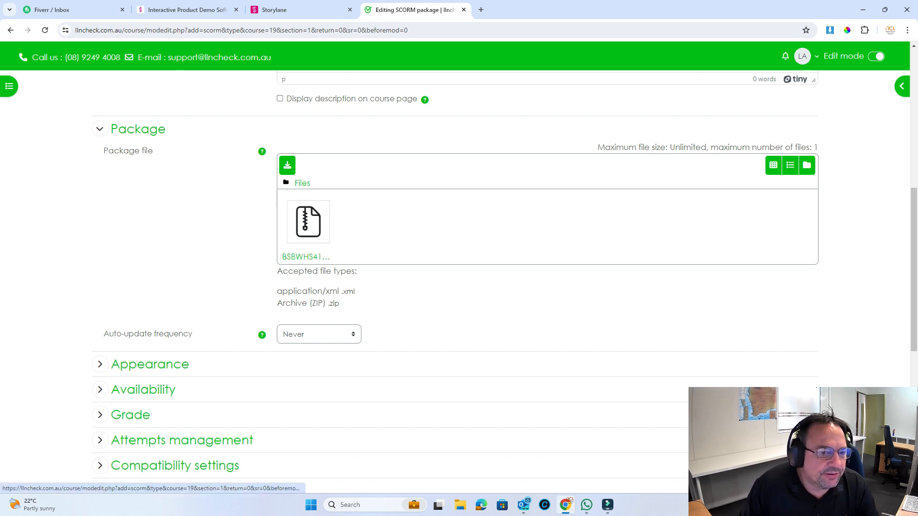
In the appearance settings, set Student skip content structure page to Always and Disable preview mode to Yes.
scroll(100, 173, down, 6)
scroll(100, 173, up, 2)
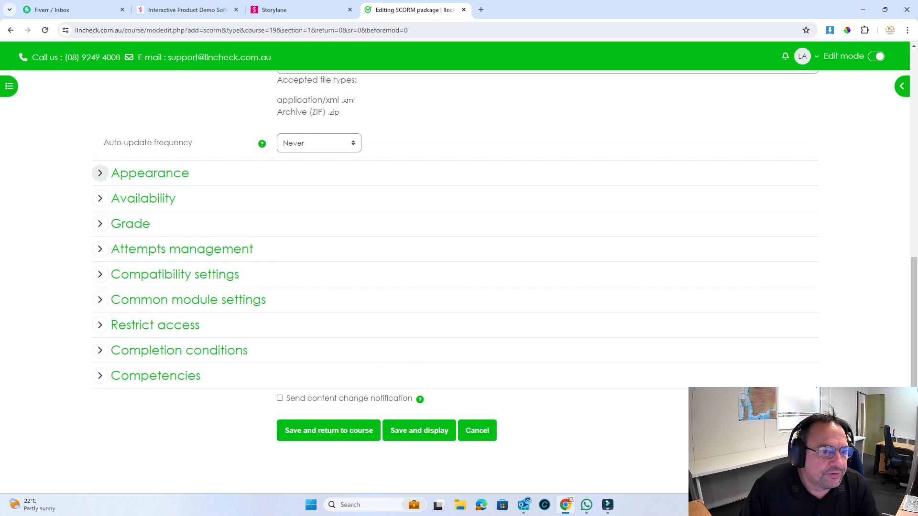
click(100, 173)
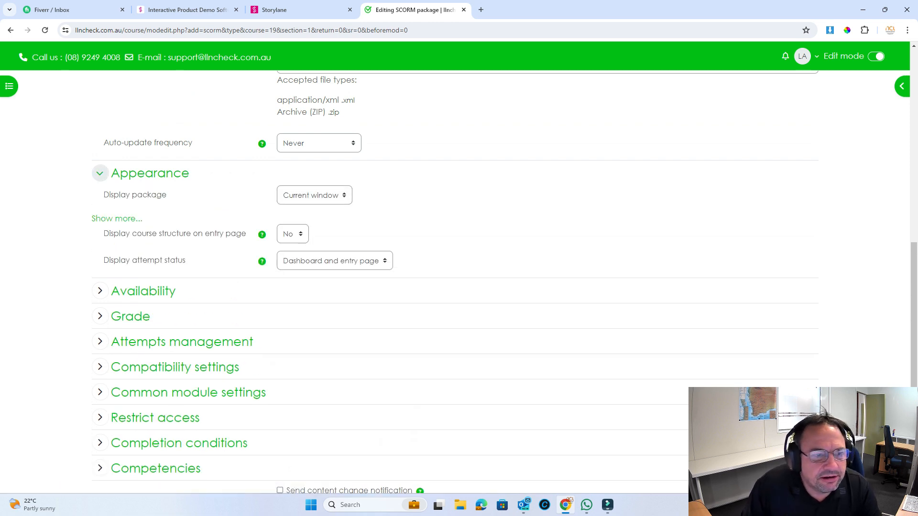
click(117, 218)
click(306, 234)
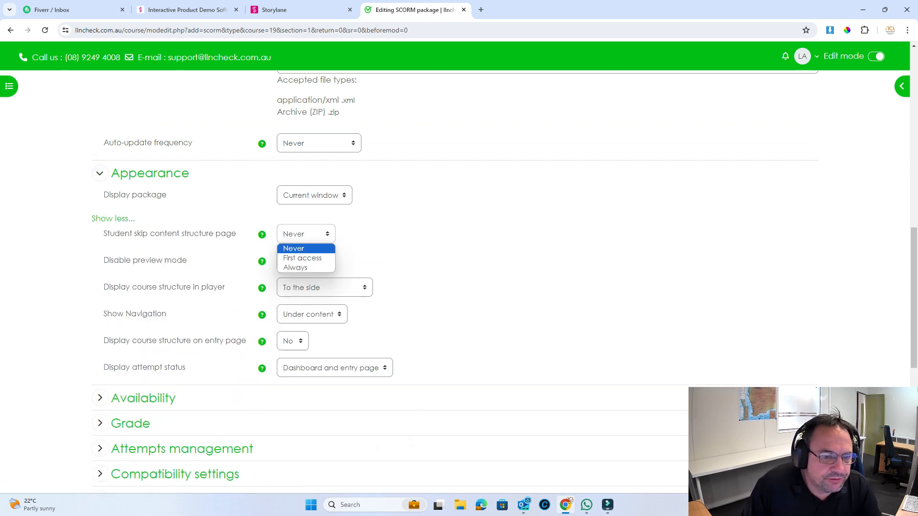
click(295, 268)
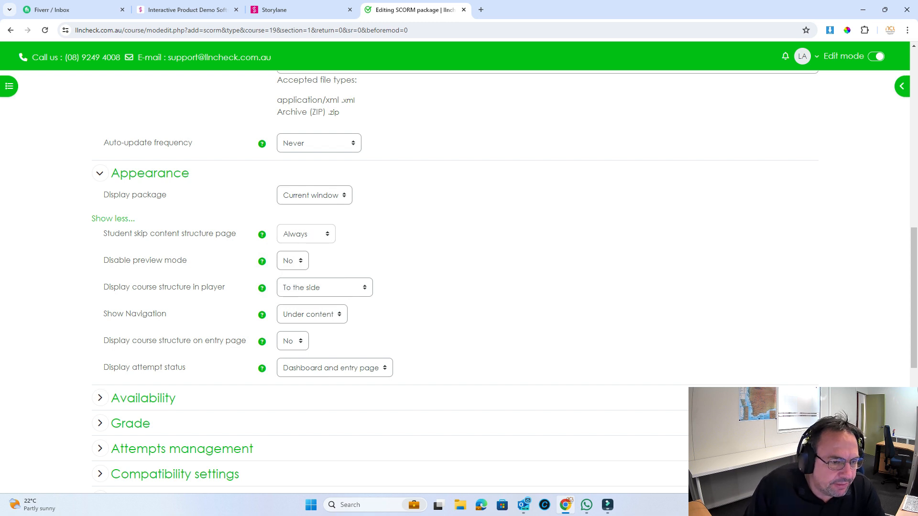
click(292, 261)
click(289, 284)
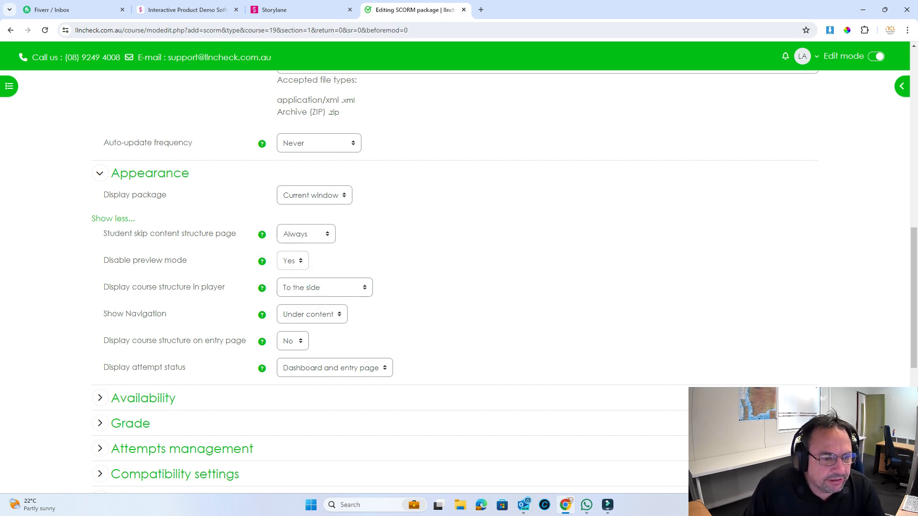
Set the course structure display to Hidden in the player and No on the entry page, and Display attempt status to No.
click(324, 287)
click(297, 311)
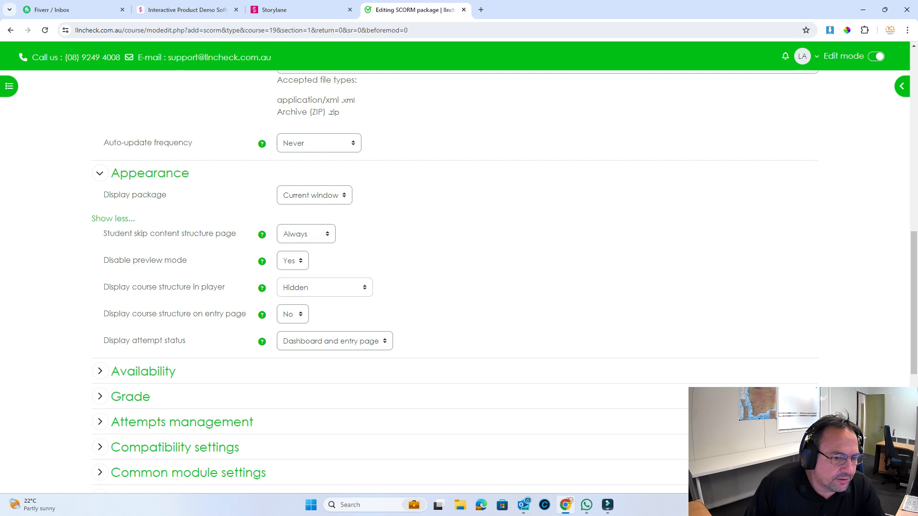
click(293, 314)
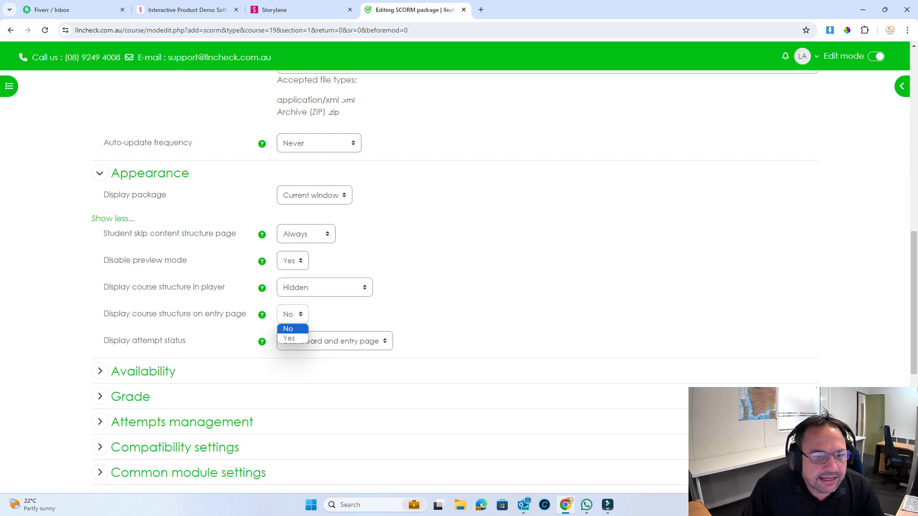
click(288, 329)
click(334, 341)
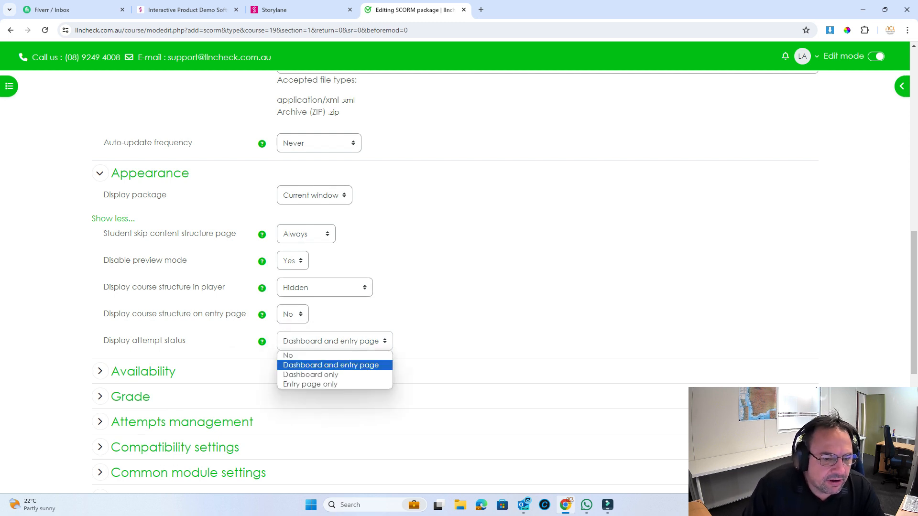
click(288, 356)
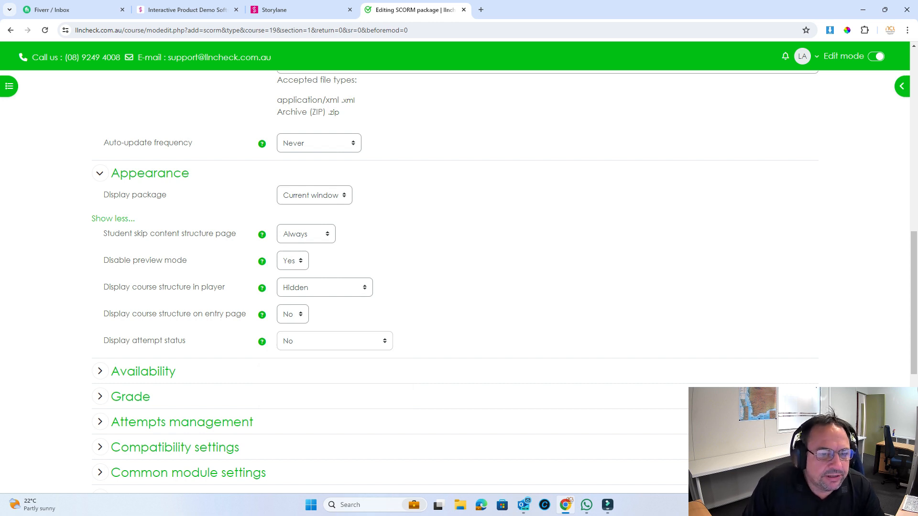
Set the new SCORM package's grading method to Learning objects.
scroll(100, 206, down, 4)
click(100, 205)
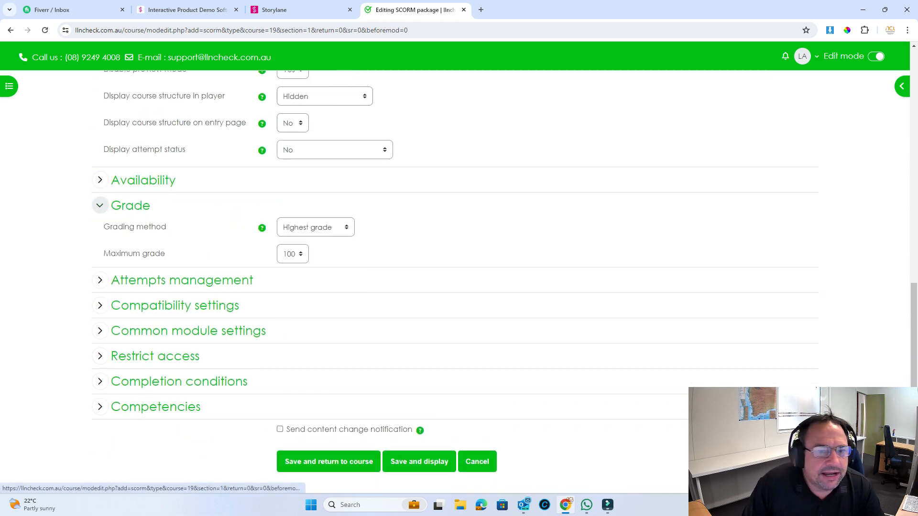
click(313, 227)
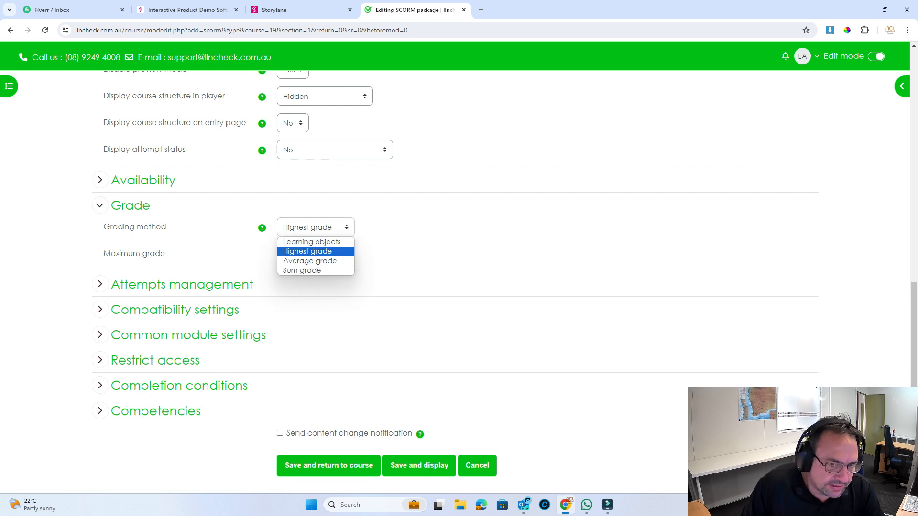
click(311, 242)
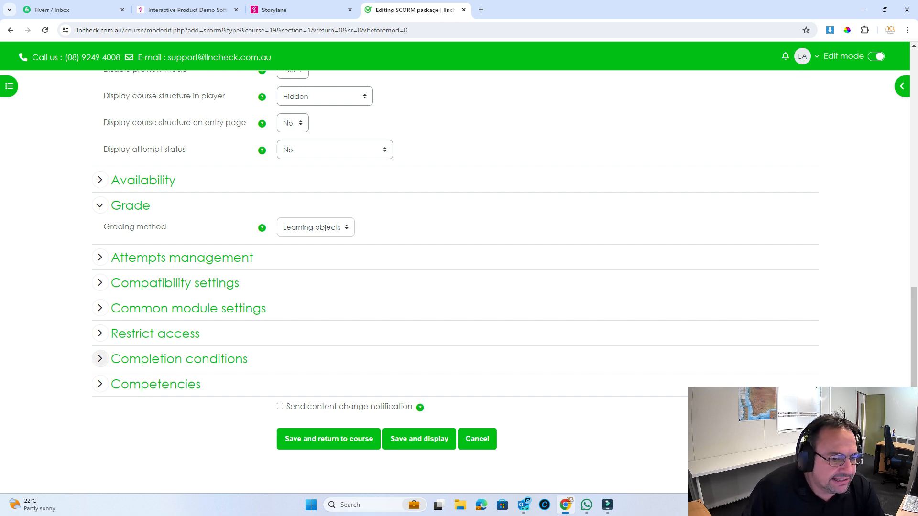
Add completion requirements to the SCORM activity, disabling Require minimum score and enabling Passed, and save and display it.
click(99, 359)
scroll(100, 358, down, 2)
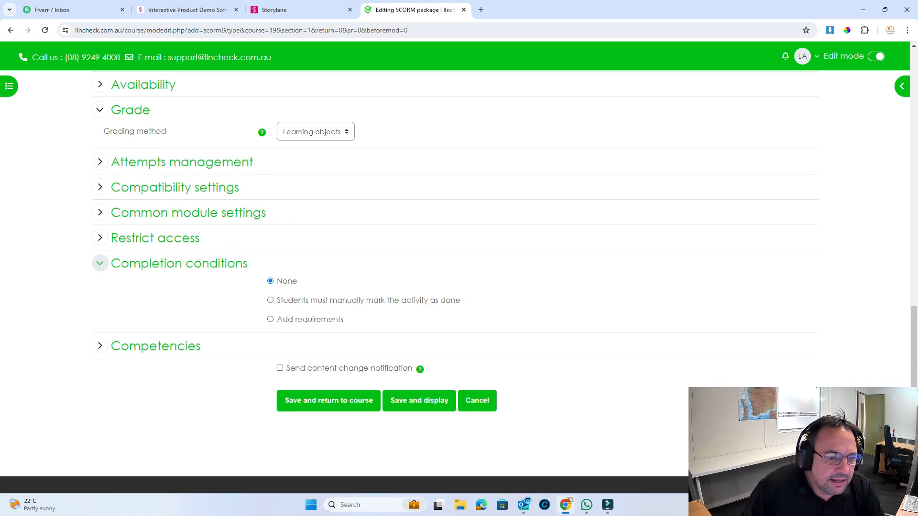
click(270, 320)
scroll(270, 316, down, 4)
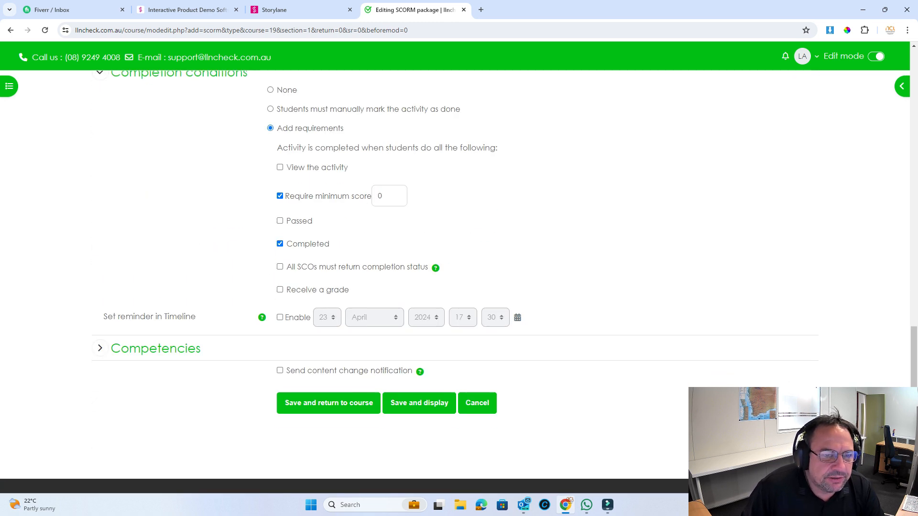
click(280, 196)
click(279, 209)
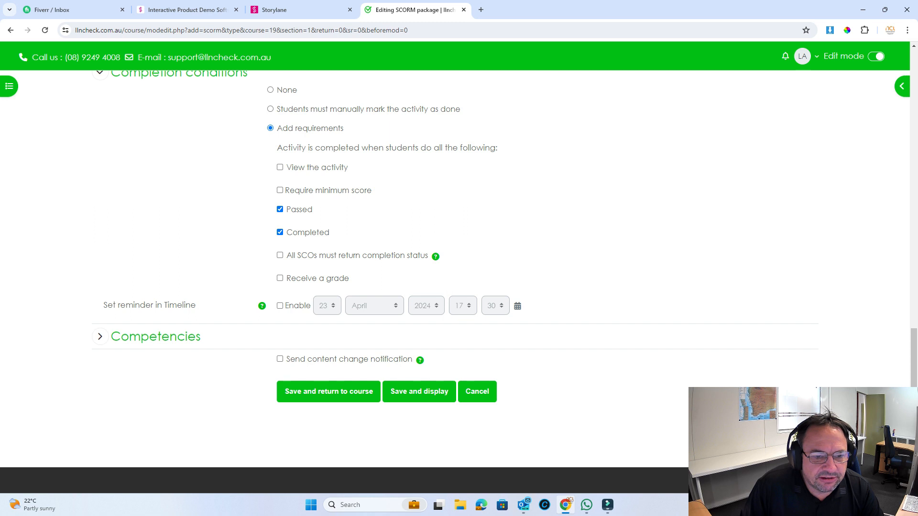
click(418, 391)
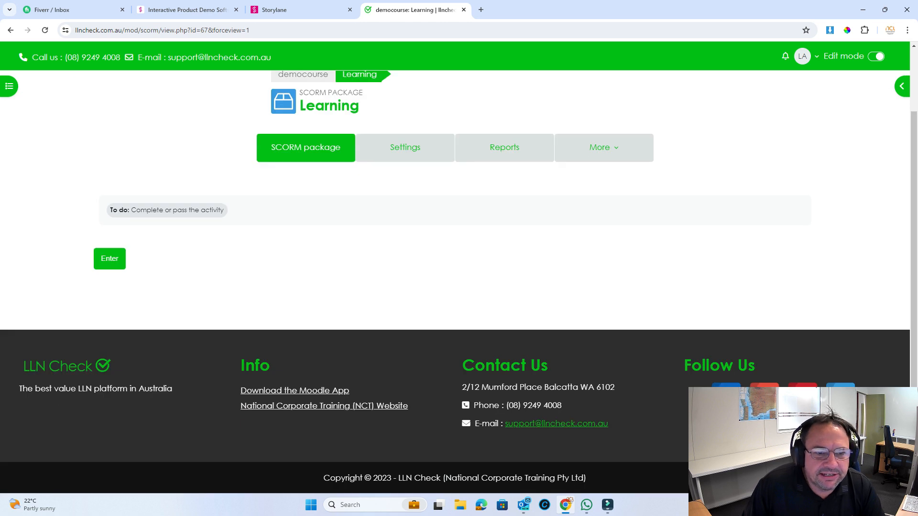
Preview the BSBWHS414 Element 6 package in the player and in full screen, and exit the activity back to the course.
click(110, 258)
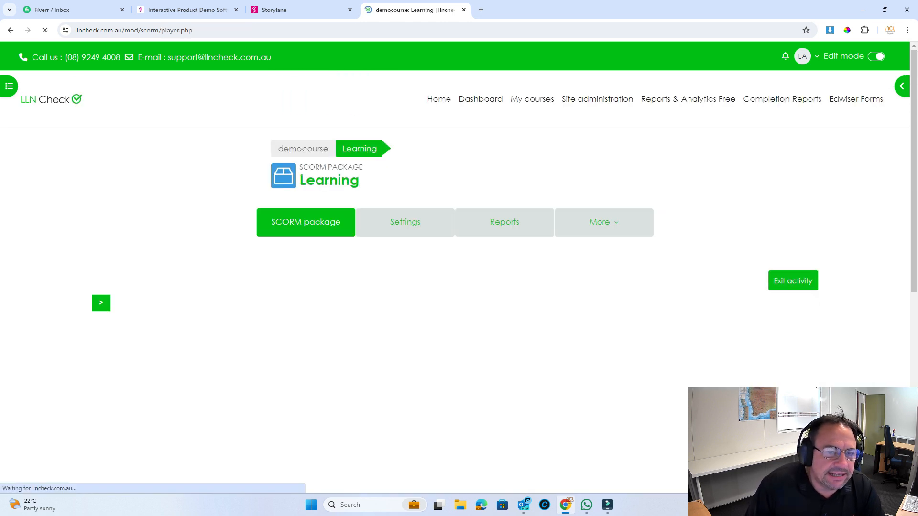
drag(913, 167, 914, 271)
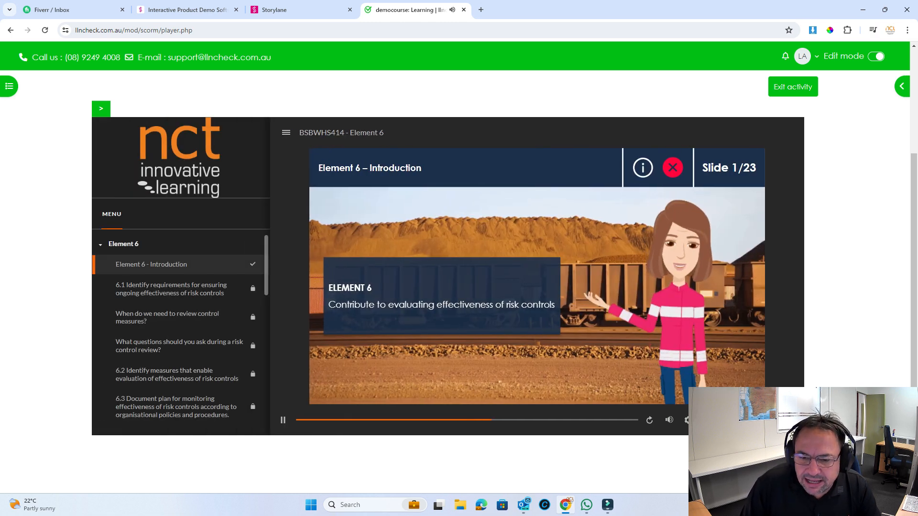
click(283, 419)
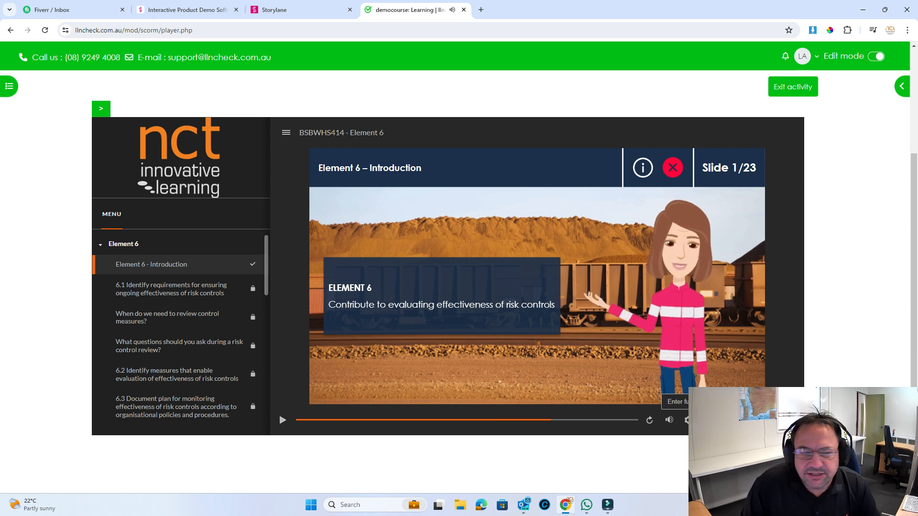
click(687, 420)
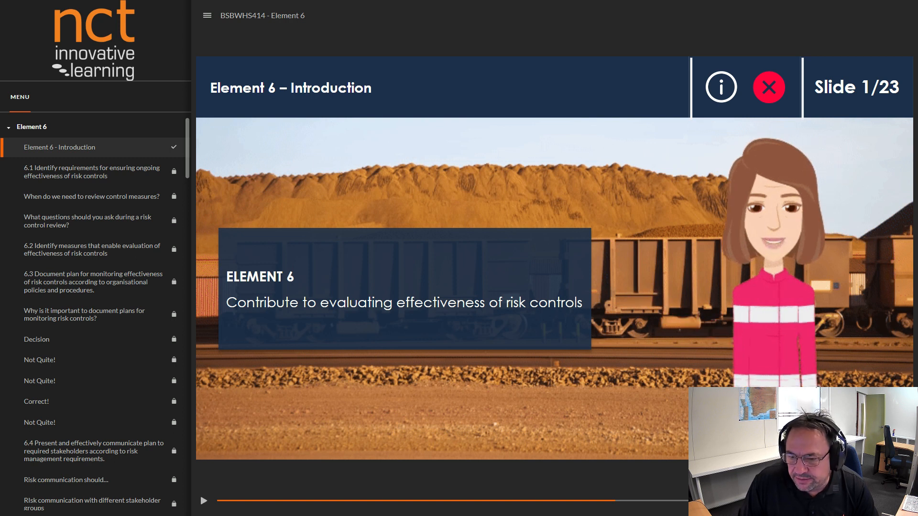
key(Escape)
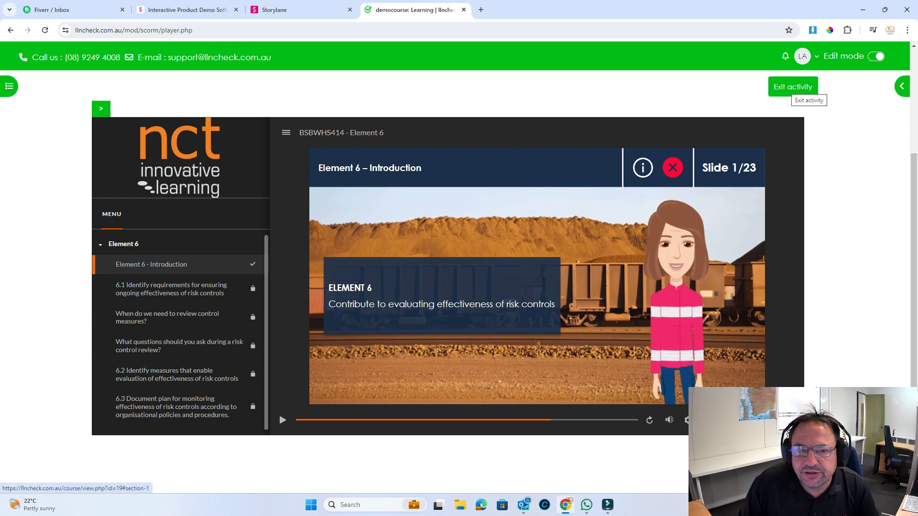
click(794, 89)
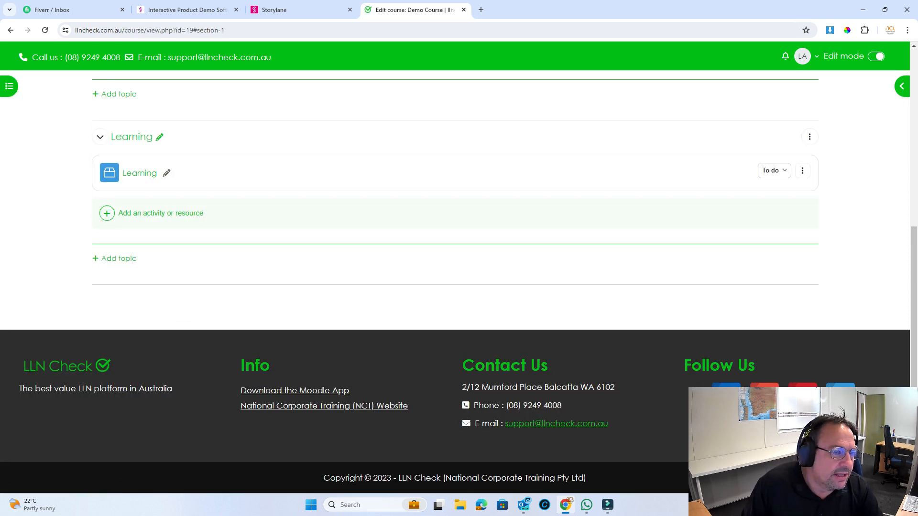
Add a Quiz activity named Quiz 1 to the Learning section and set its grade to pass to 1.
click(161, 214)
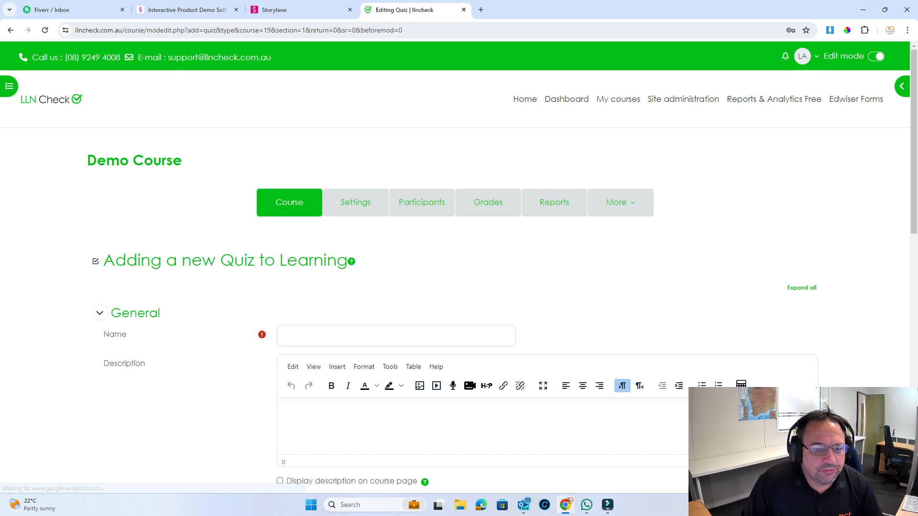
text(Quiz 1)
scroll(459, 287, down, 8)
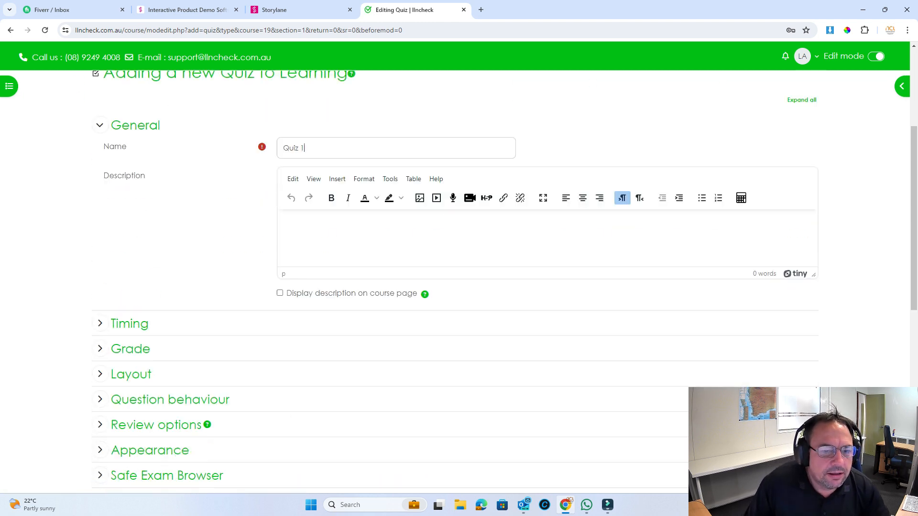
click(100, 154)
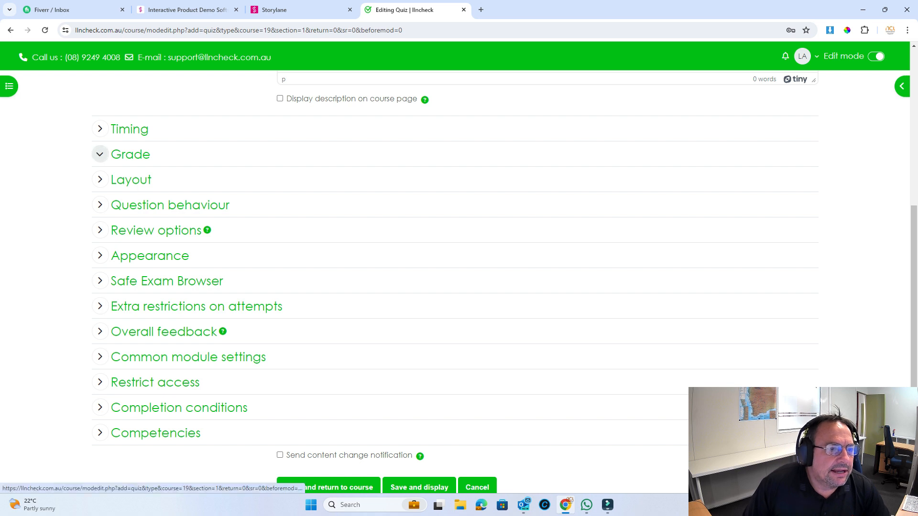
click(306, 204)
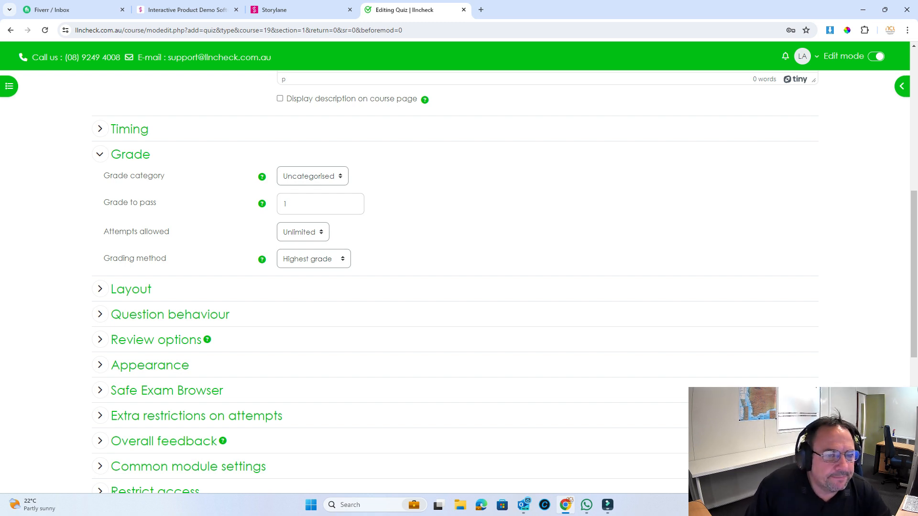
Set the quiz layout's navigation method to Sequential.
scroll(454, 282, down, 2)
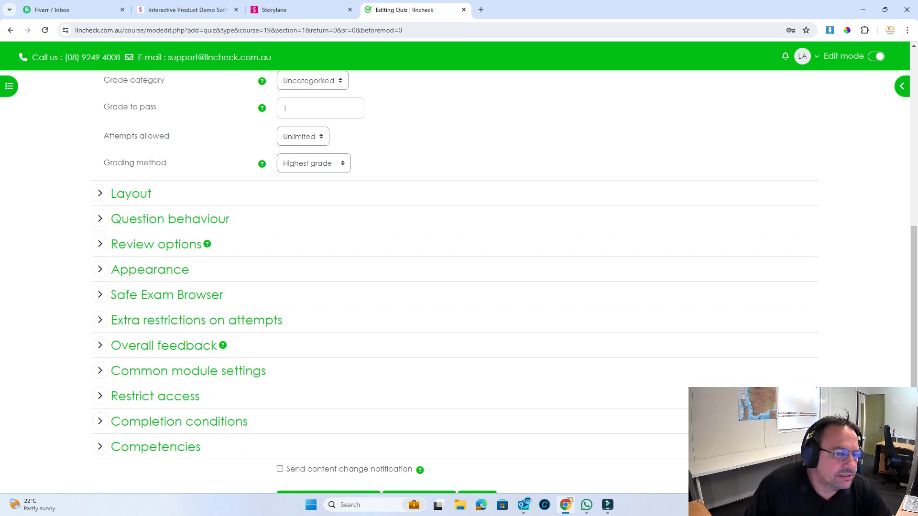
click(99, 193)
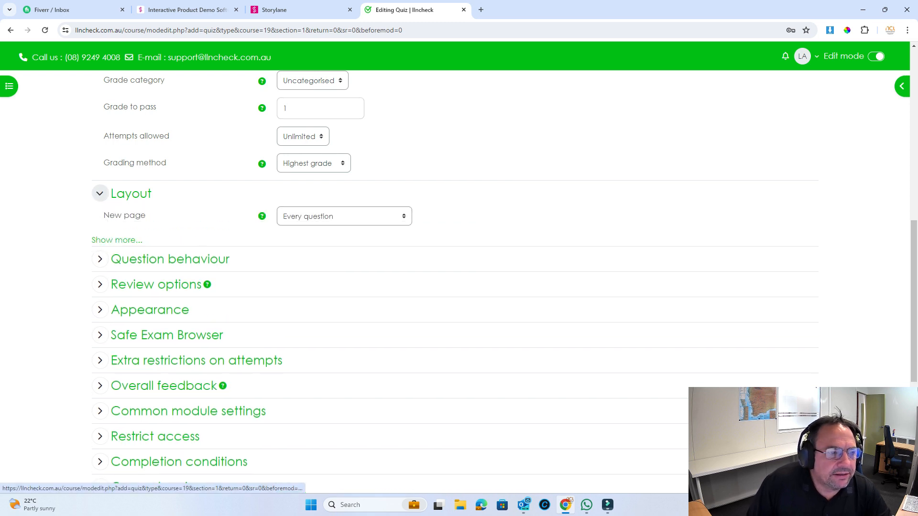
click(117, 240)
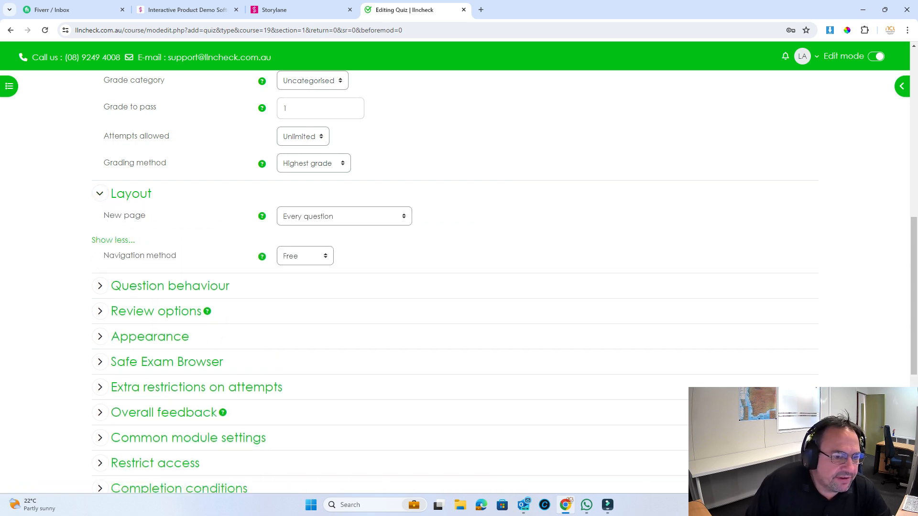
click(305, 257)
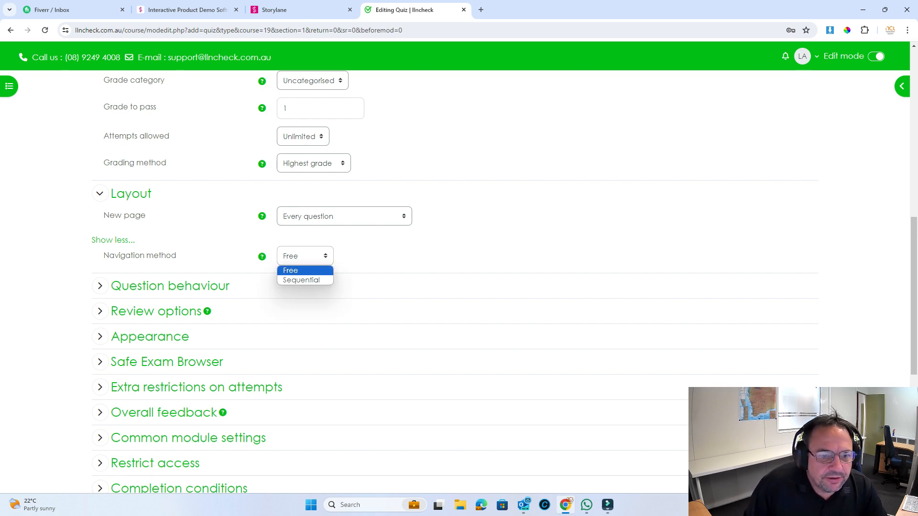
key(Down)
key(Return)
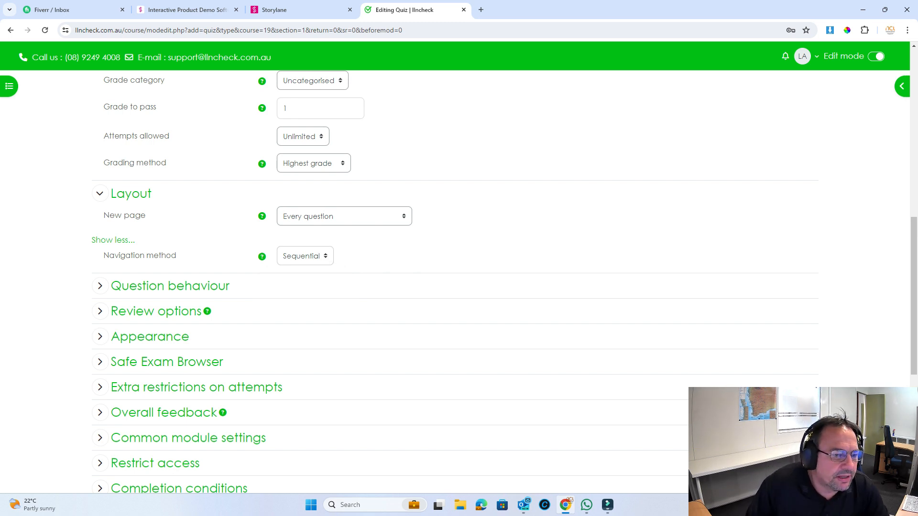
In the quiz's question behaviour, set Each attempt builds on the last to Yes and How questions behave to Immediate feedback.
click(100, 286)
scroll(100, 286, down, 5)
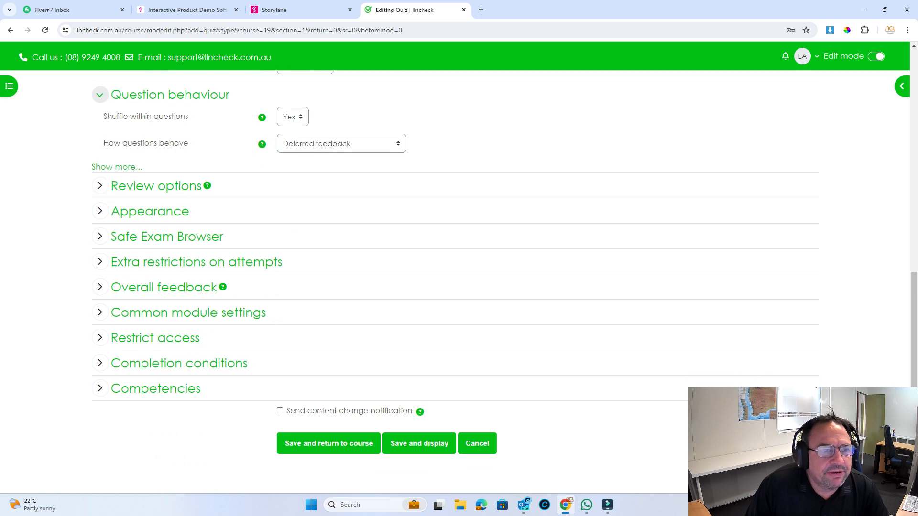
click(117, 167)
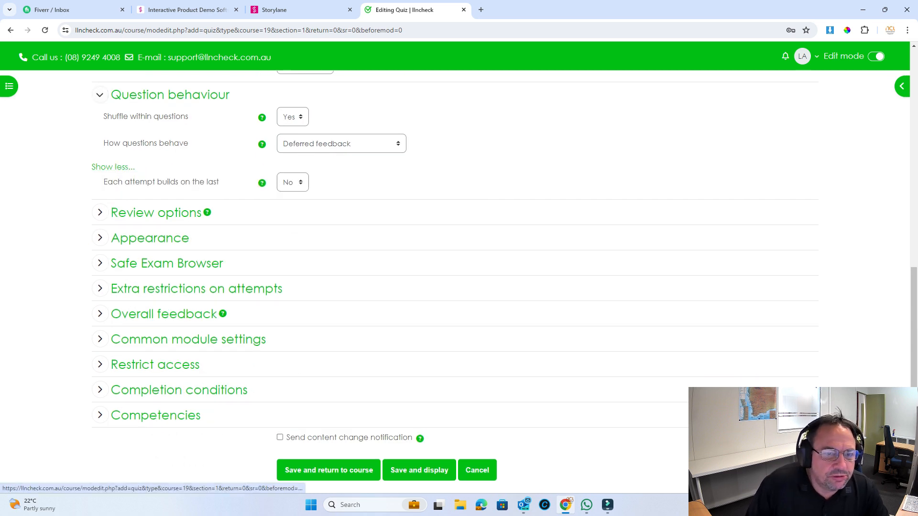
click(292, 182)
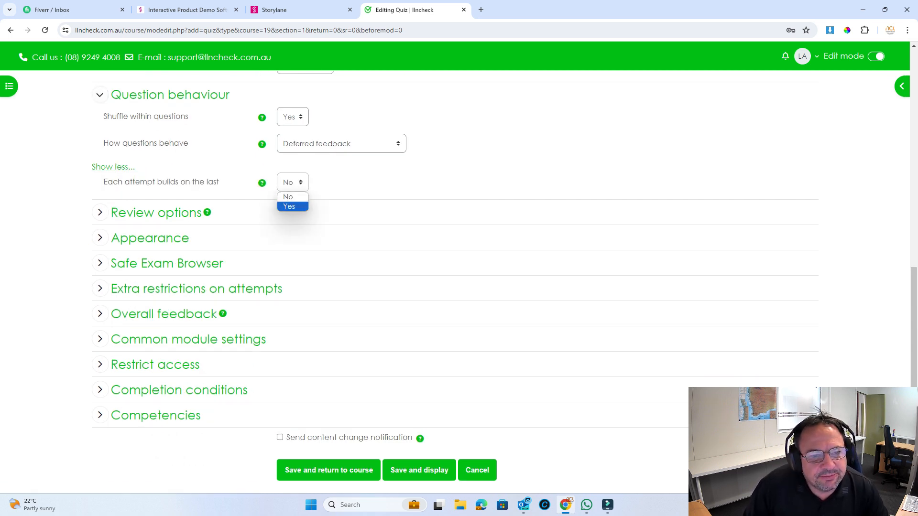
click(289, 206)
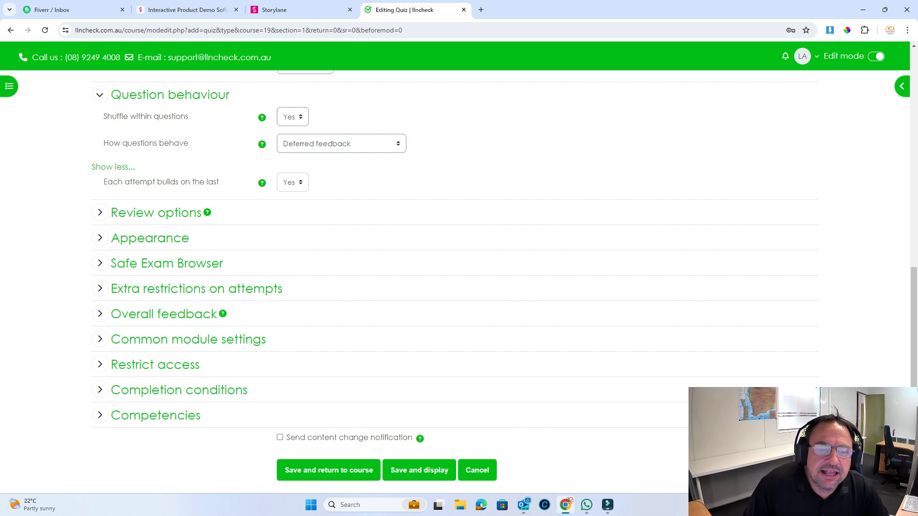
click(341, 143)
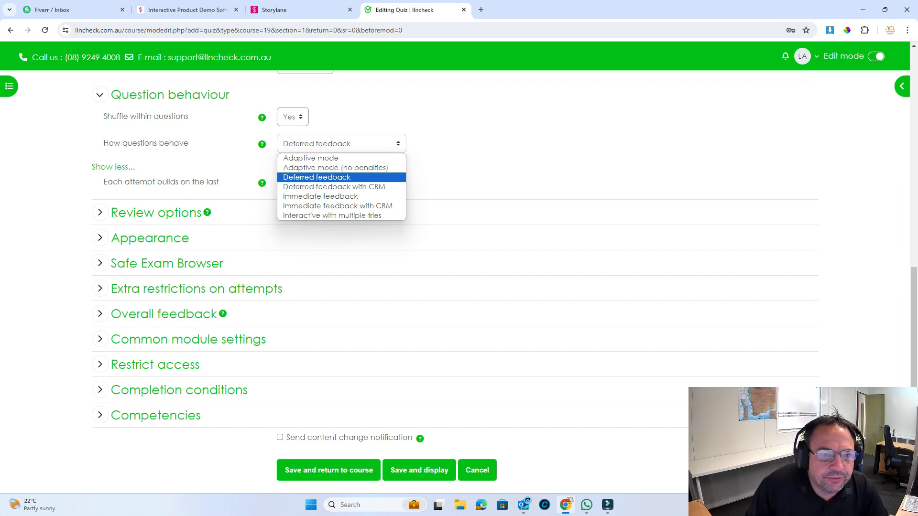
key(Down)
key(Down)
key(Return)
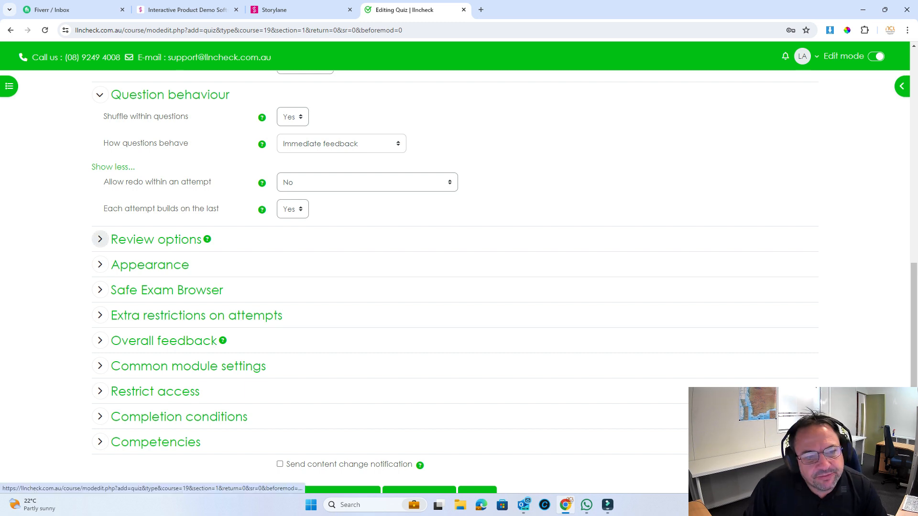
In the review options, disable Right answer during the attempt, immediately after it, and later while the quiz is open.
click(100, 239)
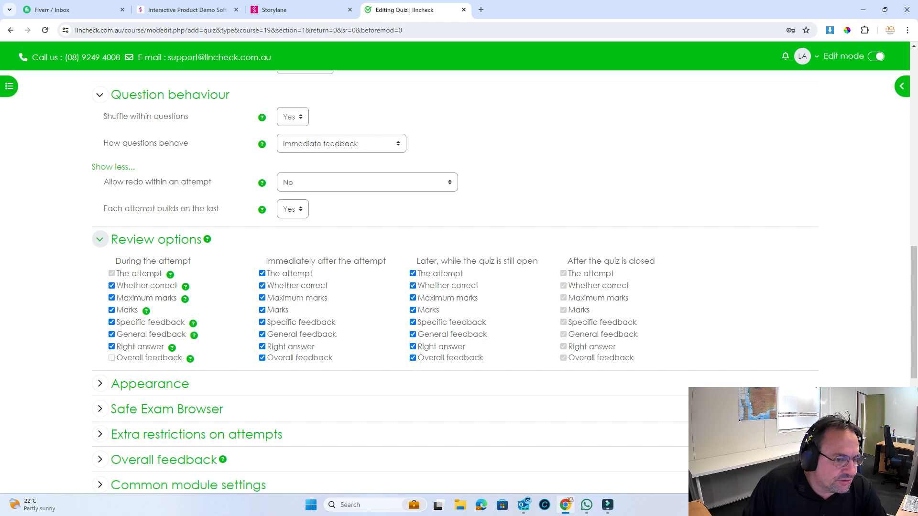
click(112, 346)
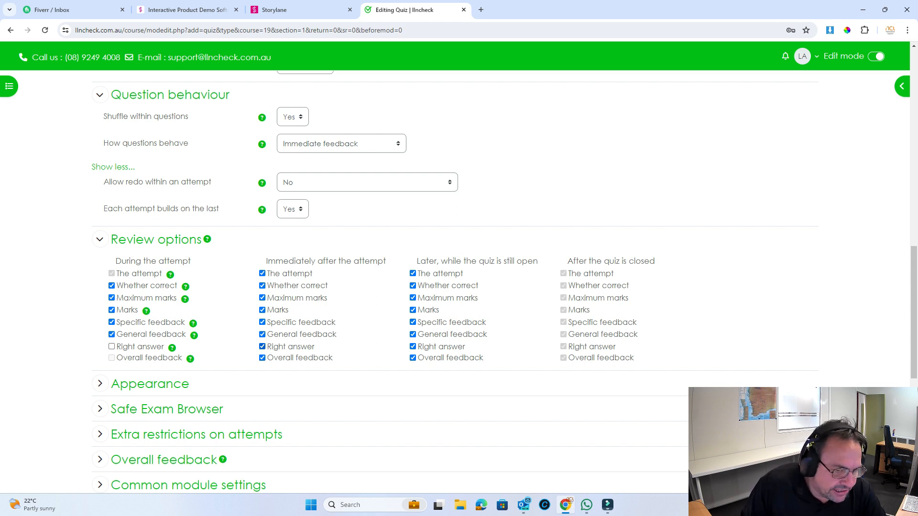
click(262, 347)
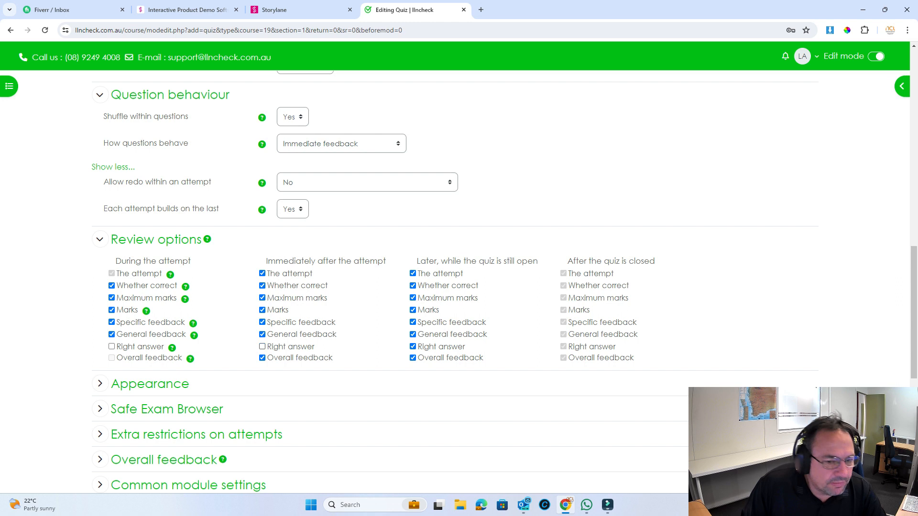
click(413, 346)
Add a completion requirement that students receive a passing grade in Quiz 1, and save and display the quiz.
scroll(454, 282, down, 4)
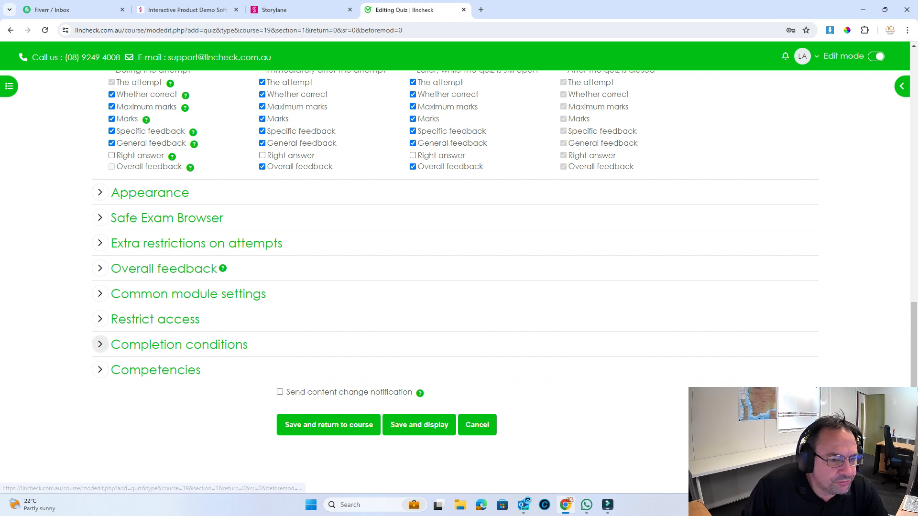
click(99, 345)
scroll(99, 344, down, 4)
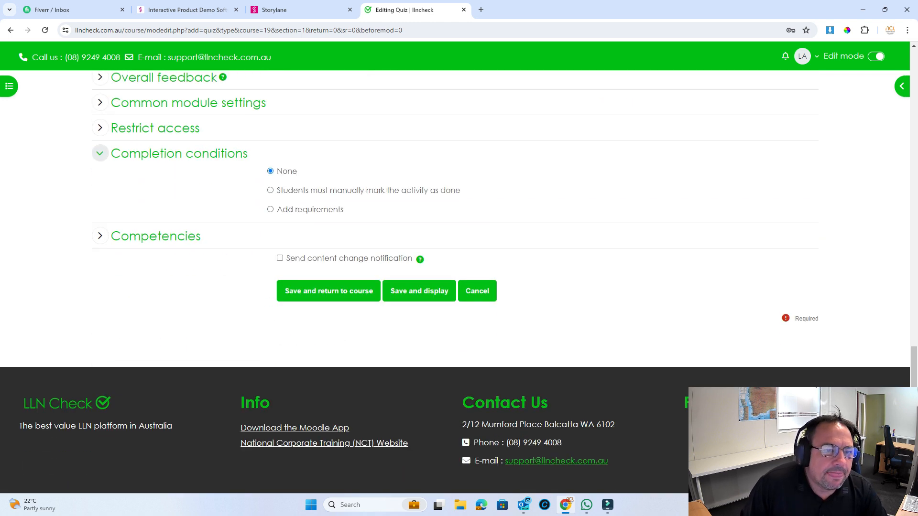
click(271, 209)
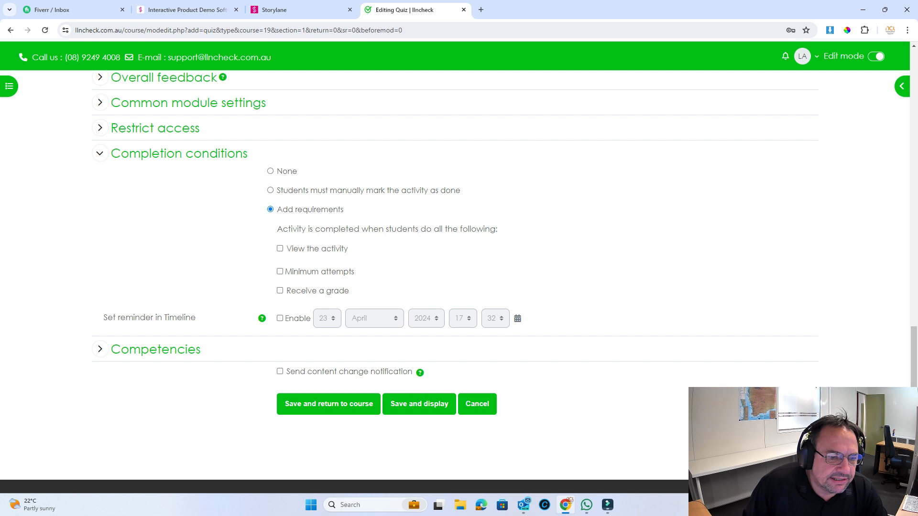
click(280, 290)
click(288, 333)
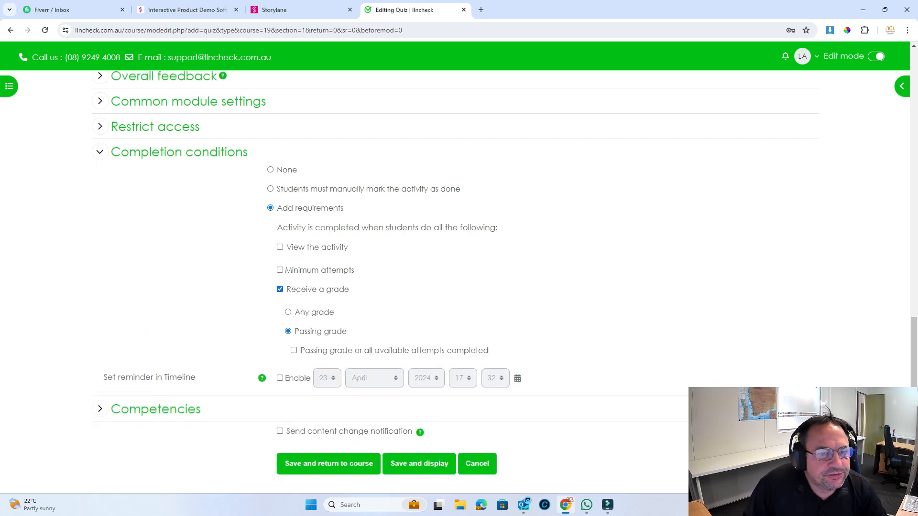
scroll(459, 239, down, 2)
click(416, 366)
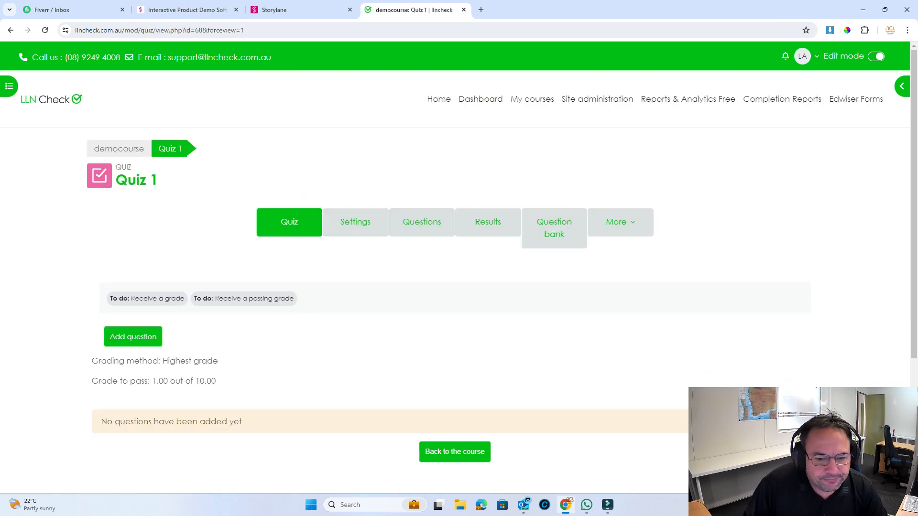
Start adding a new True/False question to Quiz 1.
scroll(459, 263, down, 2)
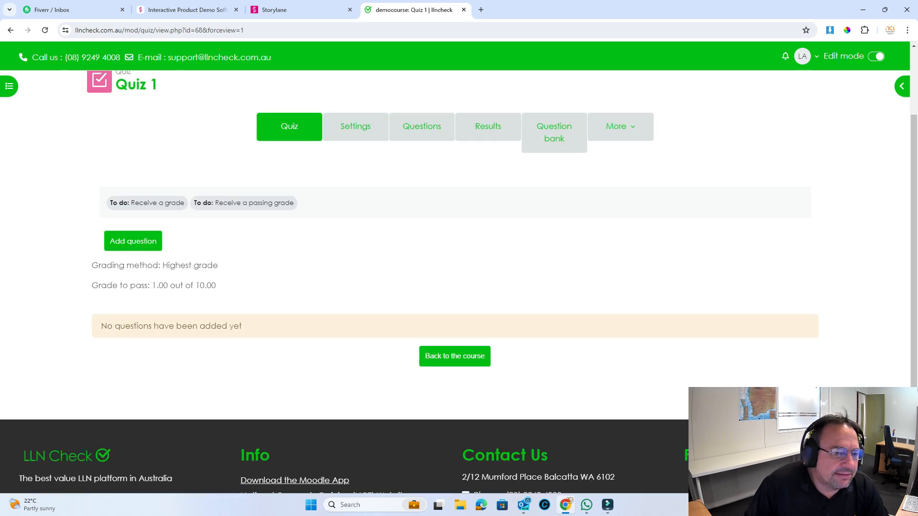
click(133, 240)
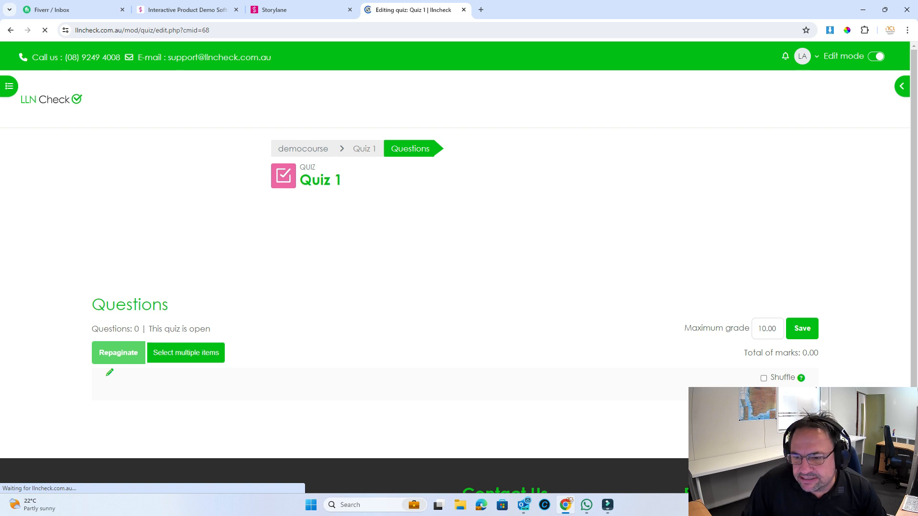
click(795, 382)
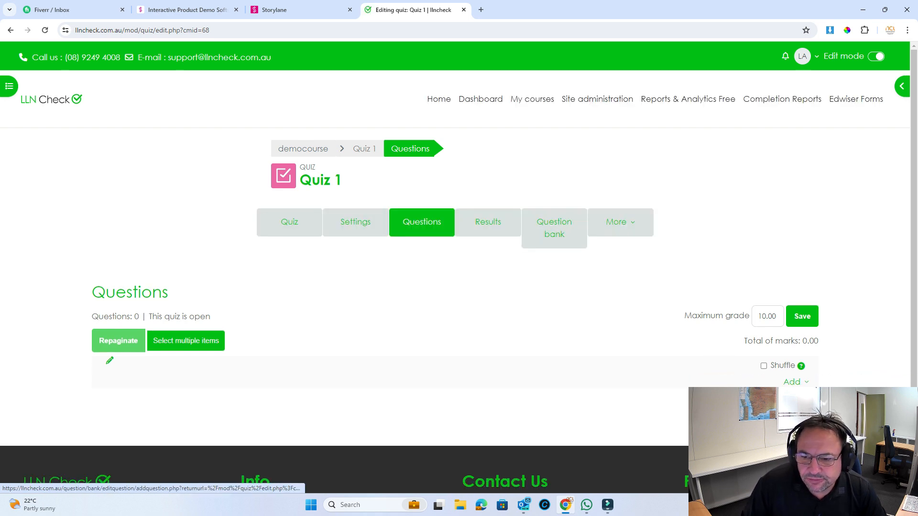
click(773, 400)
click(342, 199)
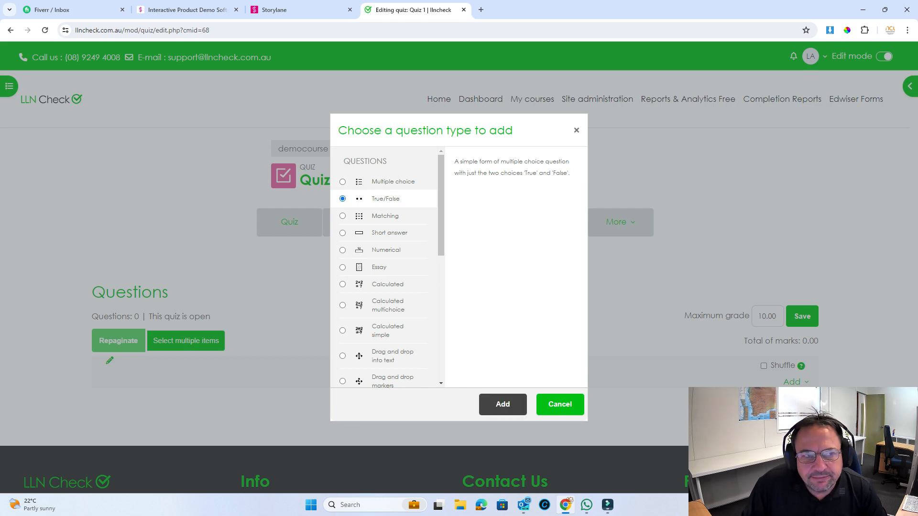
click(503, 404)
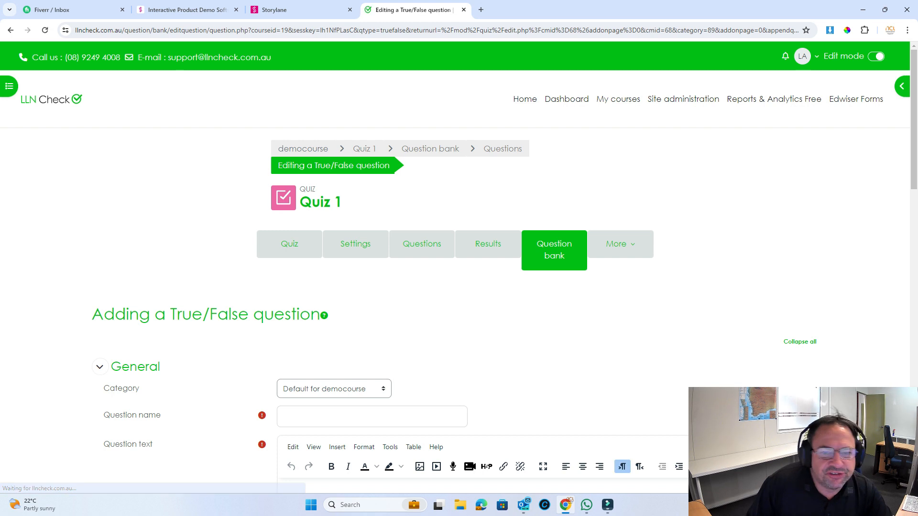
Name the question Q1 and enter the question text "Perth is the capital of WA. True of False?".
scroll(459, 286, down, 4)
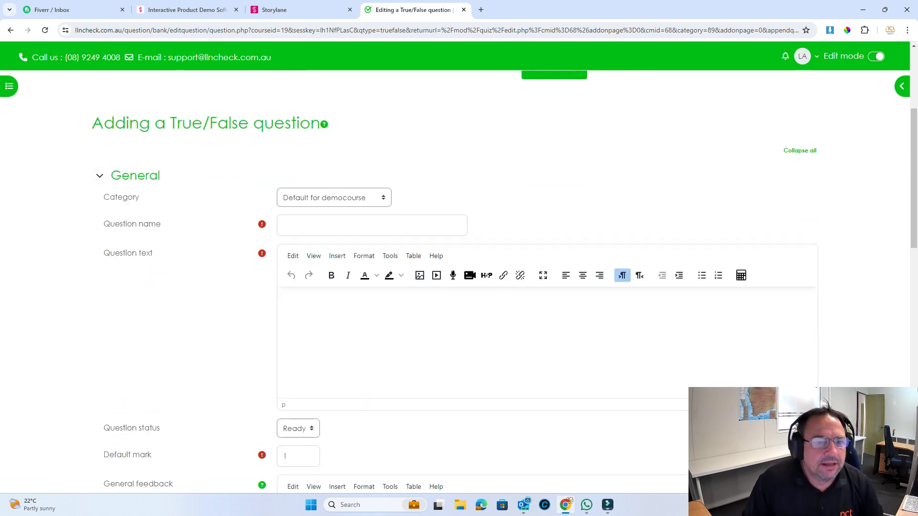
text(Q1)
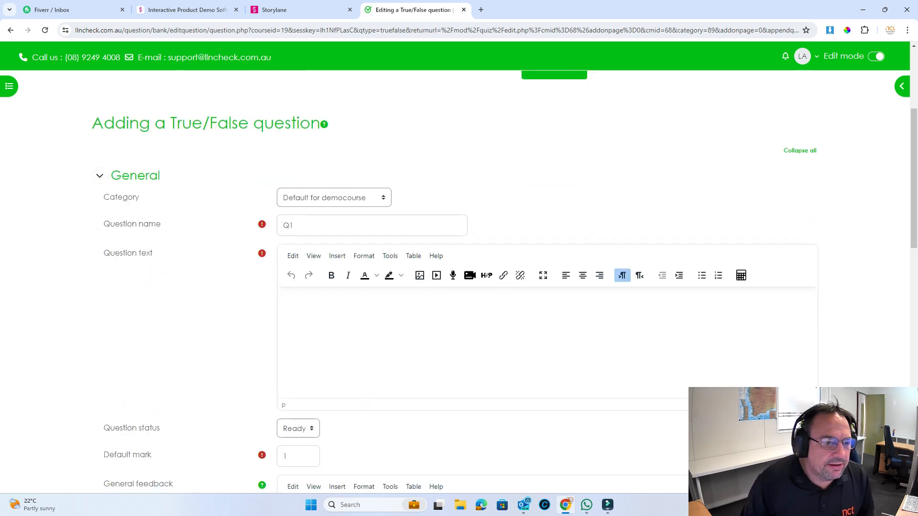
scroll(458, 287, down, 2)
text(Perth is )
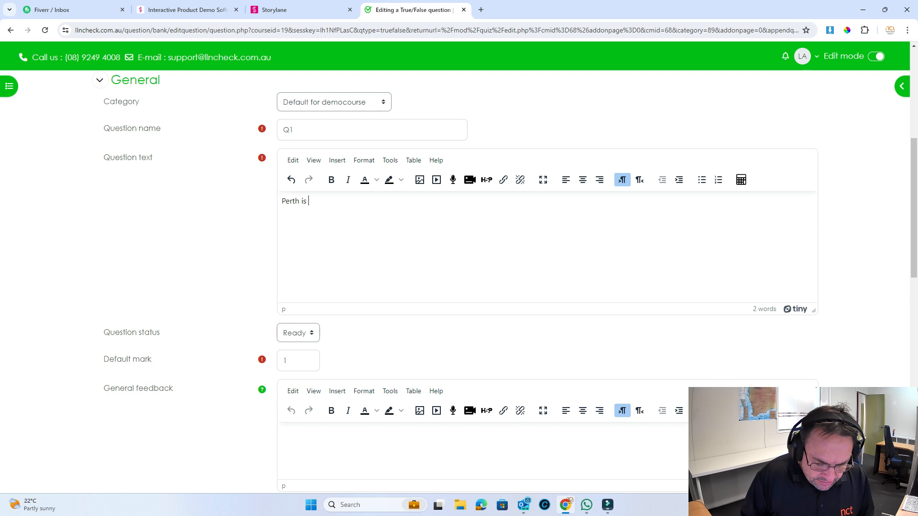
text(the capit)
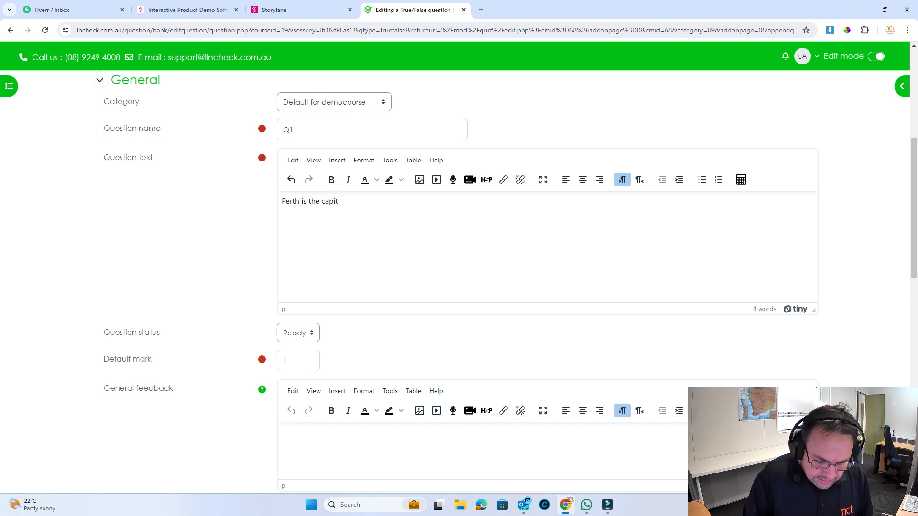
text(al of )
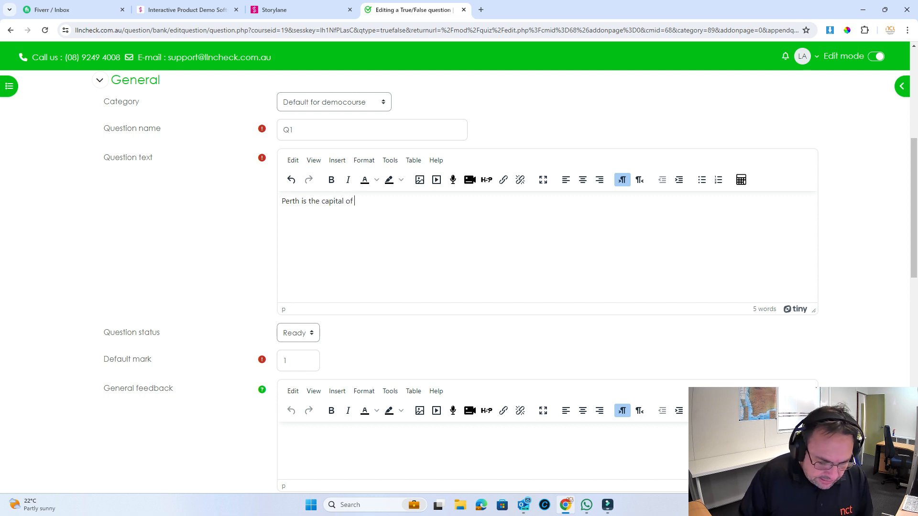
text(WA. True of false?)
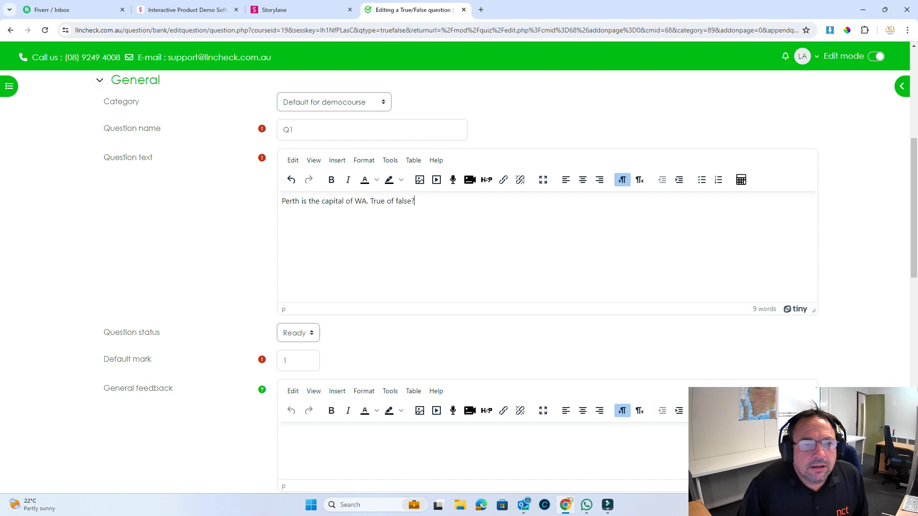
key(BackSpace)
text(F)
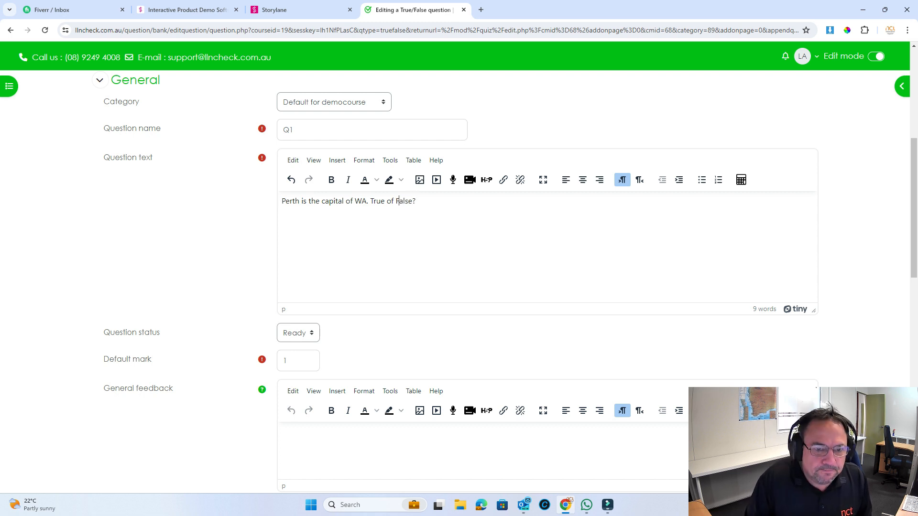
Set the question's correct answer to True and save the question.
scroll(459, 287, down, 8)
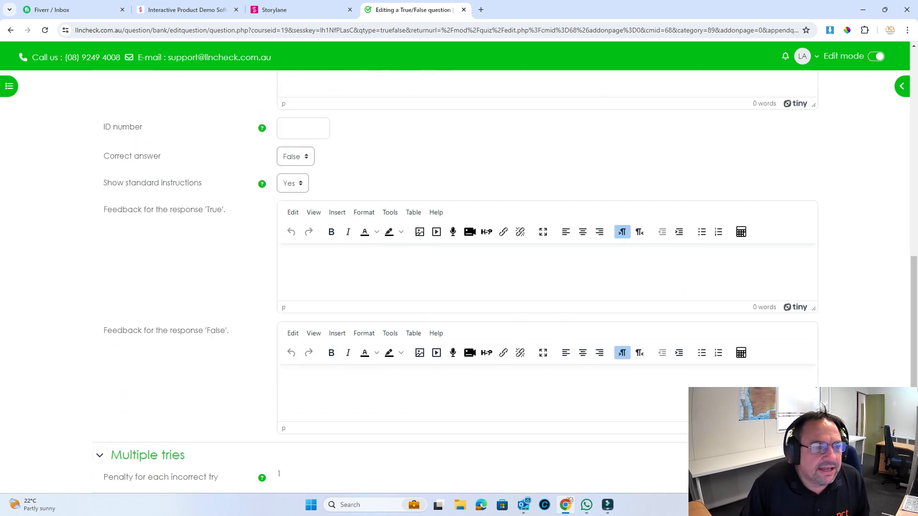
click(296, 156)
click(287, 180)
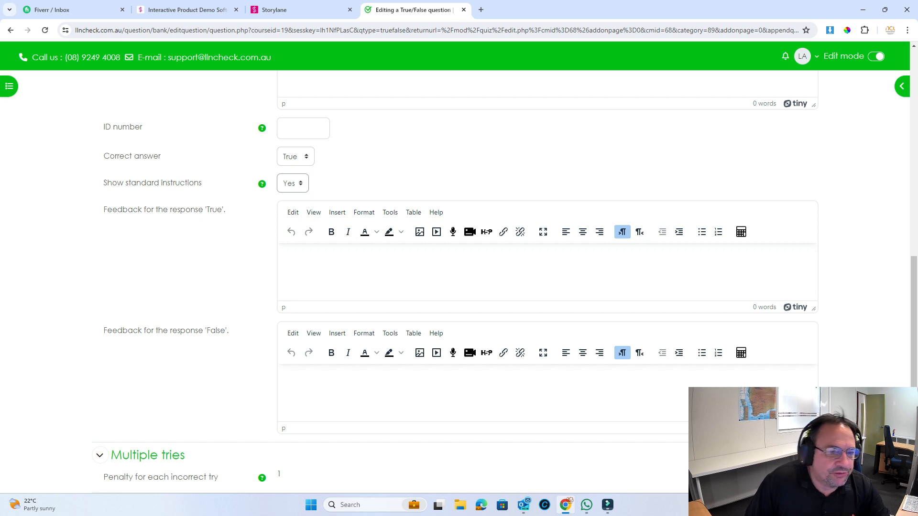
scroll(454, 286, down, 2)
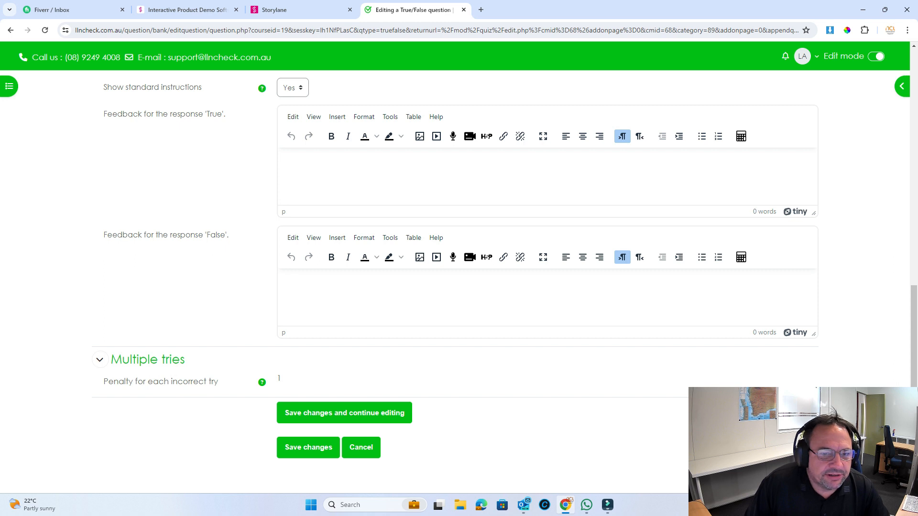
scroll(454, 287, down, 4)
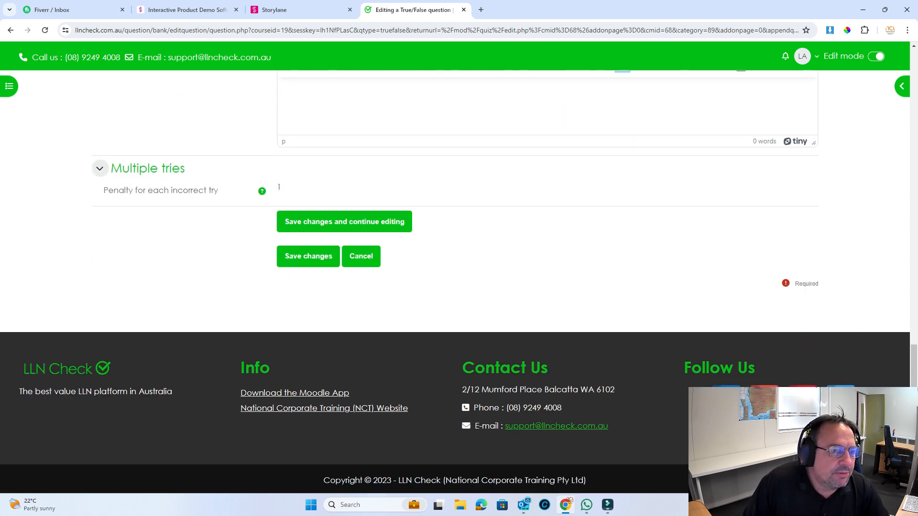
click(100, 169)
click(99, 188)
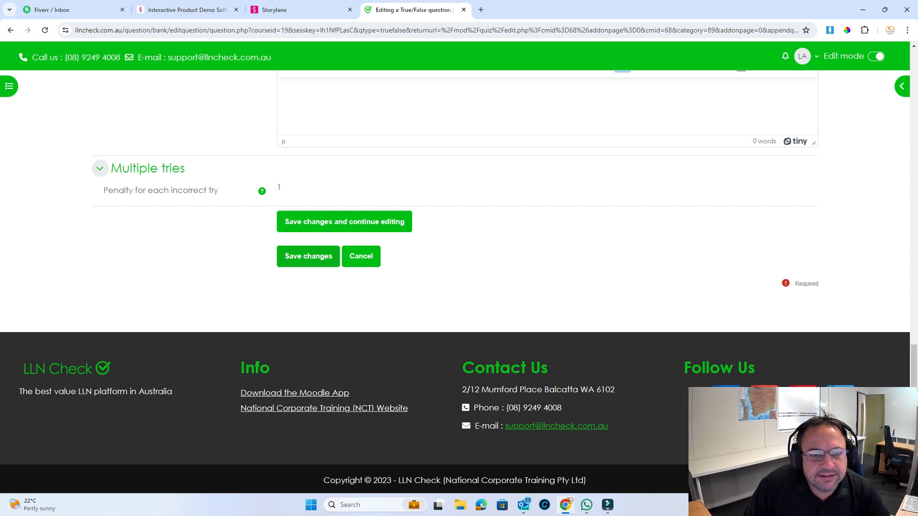
click(309, 257)
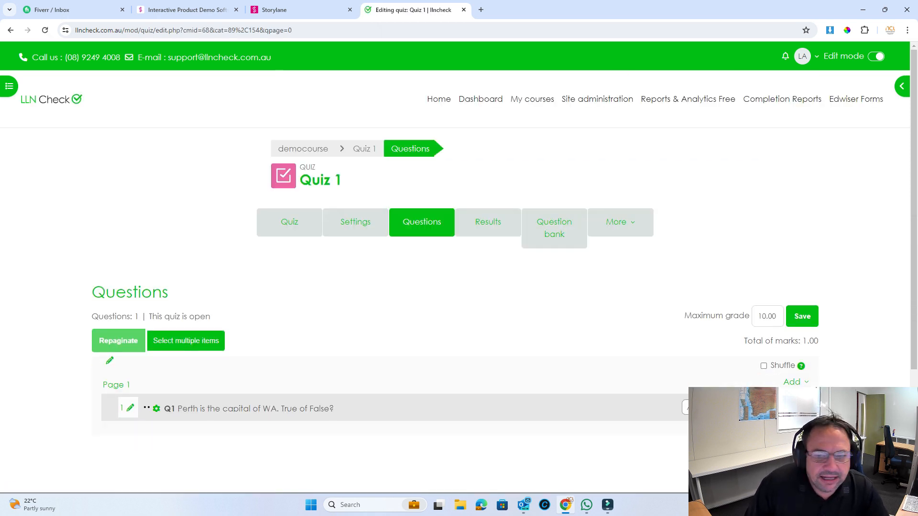
Preview question Q1, check the answer True, and close the preview.
scroll(459, 258, down, 2)
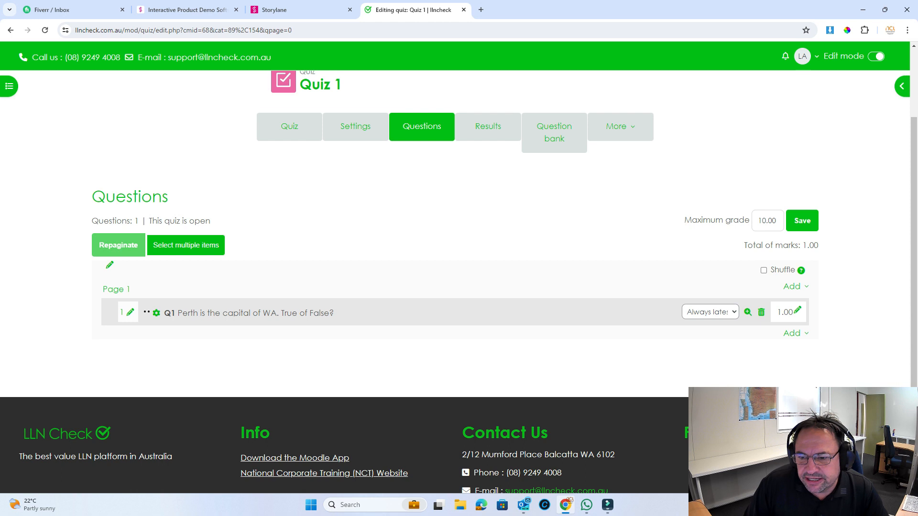
click(748, 312)
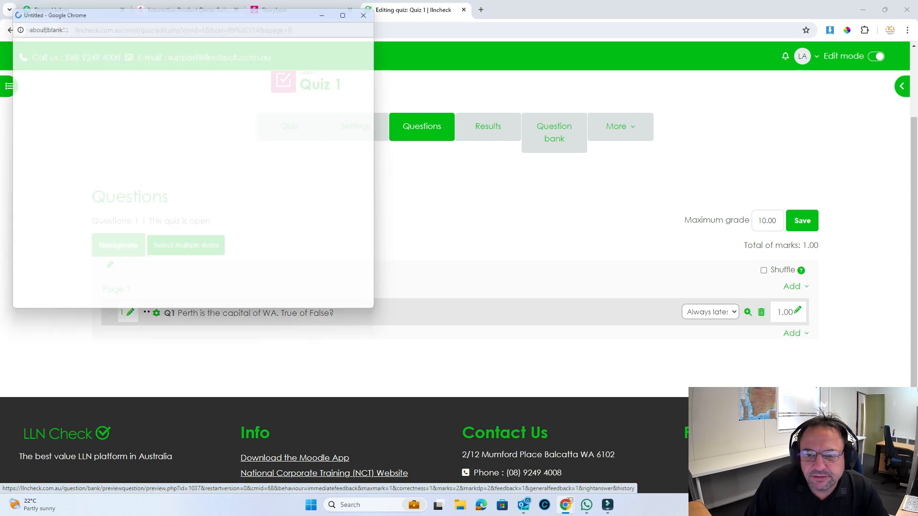
click(353, 8)
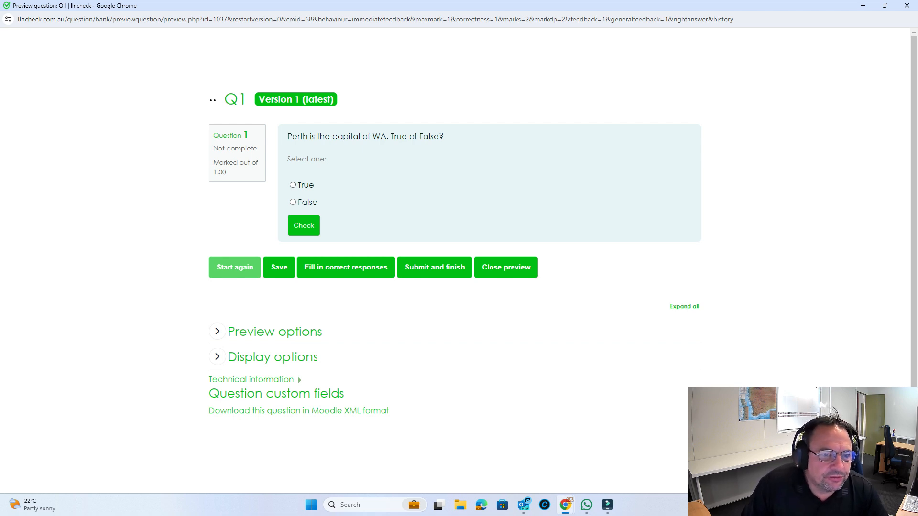
click(304, 225)
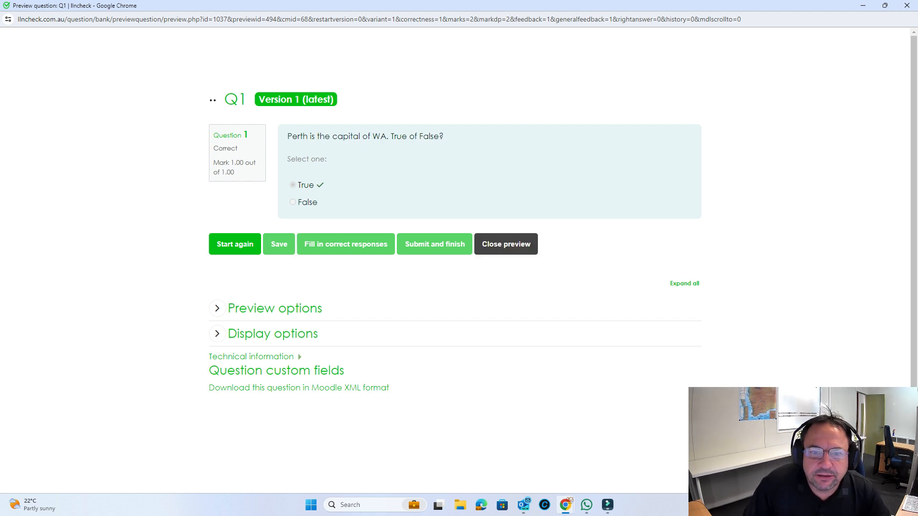
click(506, 244)
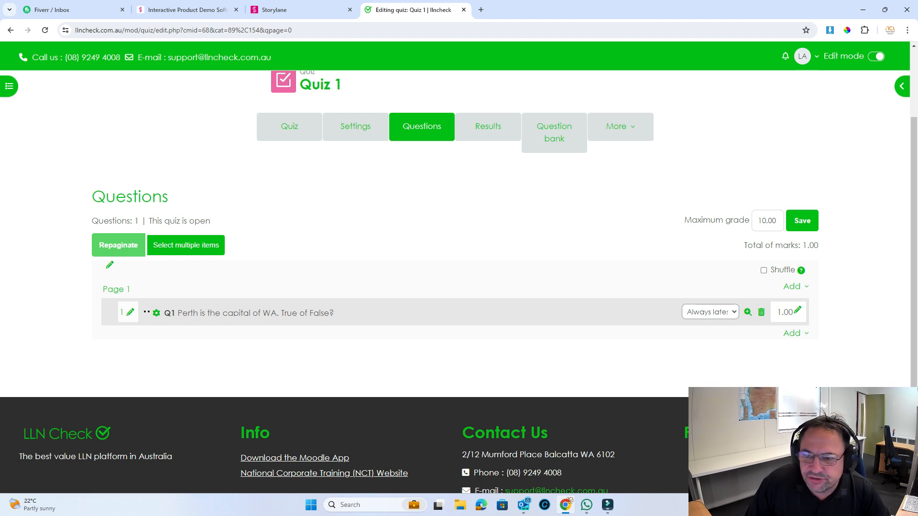
Set the quiz's maximum grade to 1 and save it.
double_click(767, 221)
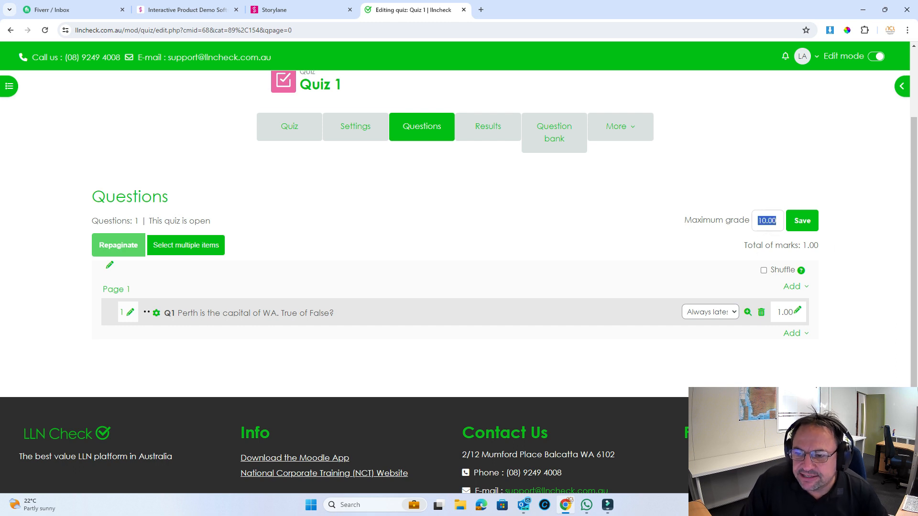
text(1)
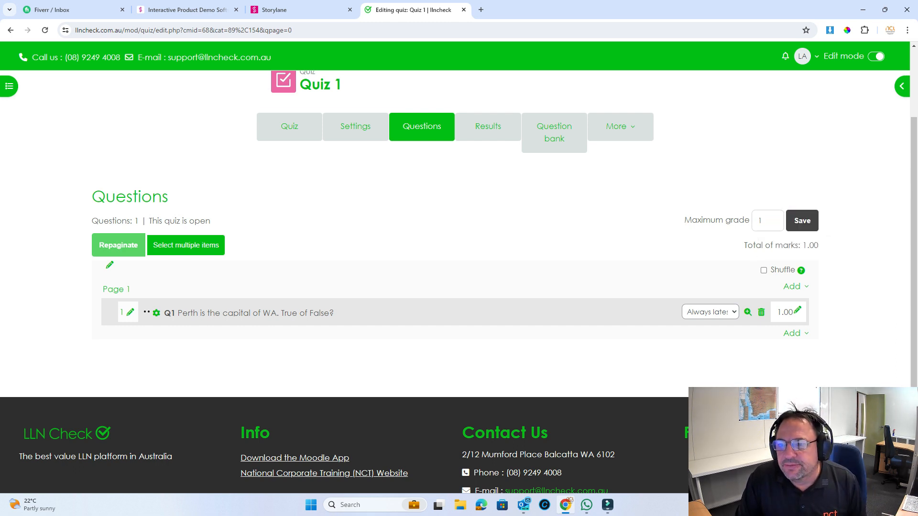
click(802, 220)
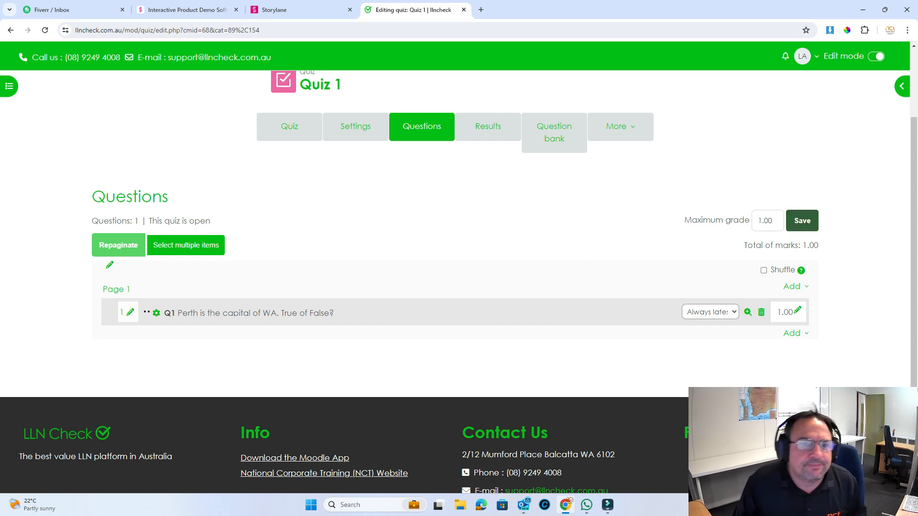
Review the grade to pass and the completion conditions in Quiz 1's settings, and save and display the quiz.
click(355, 126)
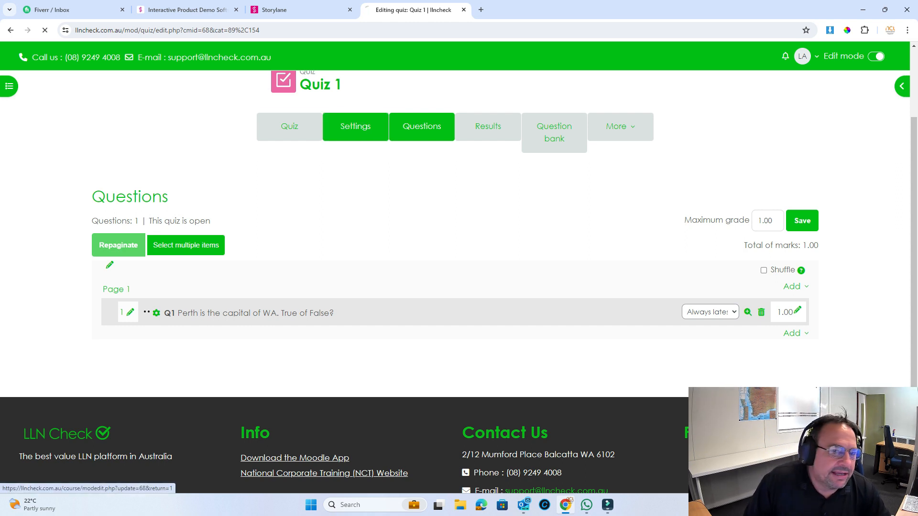
scroll(459, 258, down, 12)
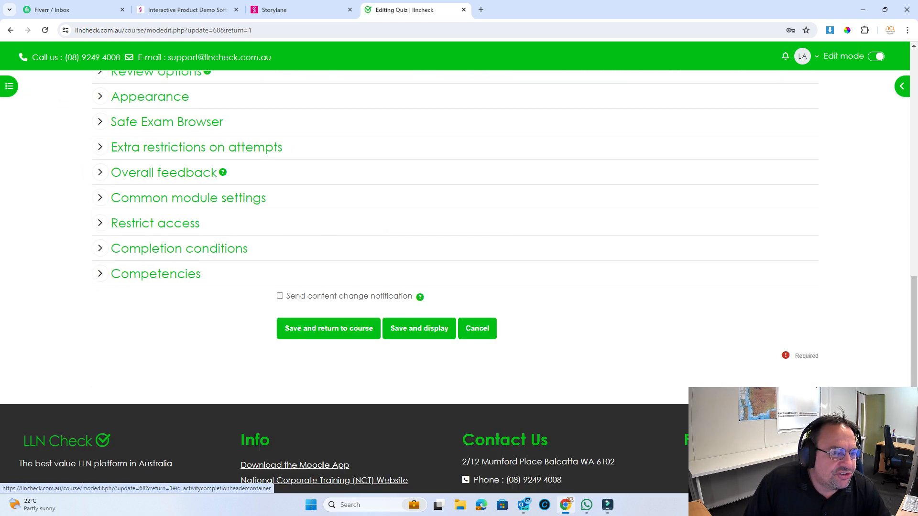
scroll(459, 259, up, 2)
click(100, 90)
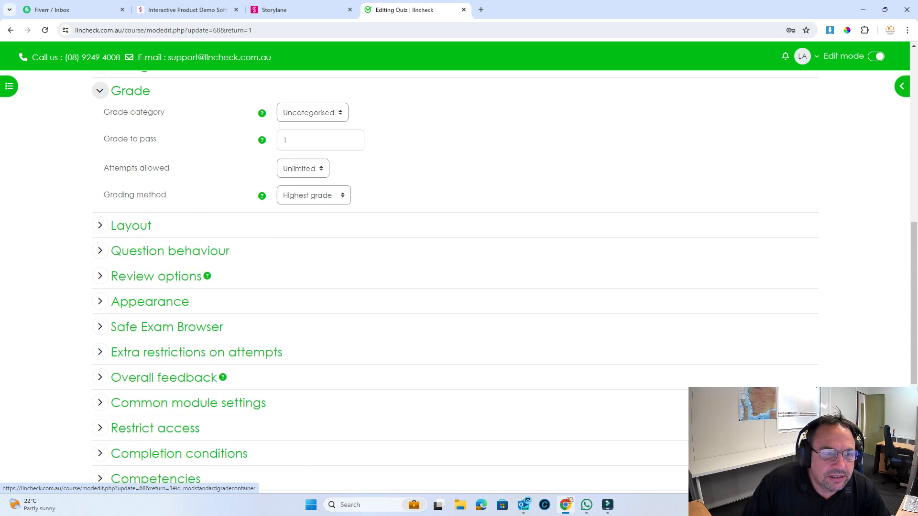
click(292, 140)
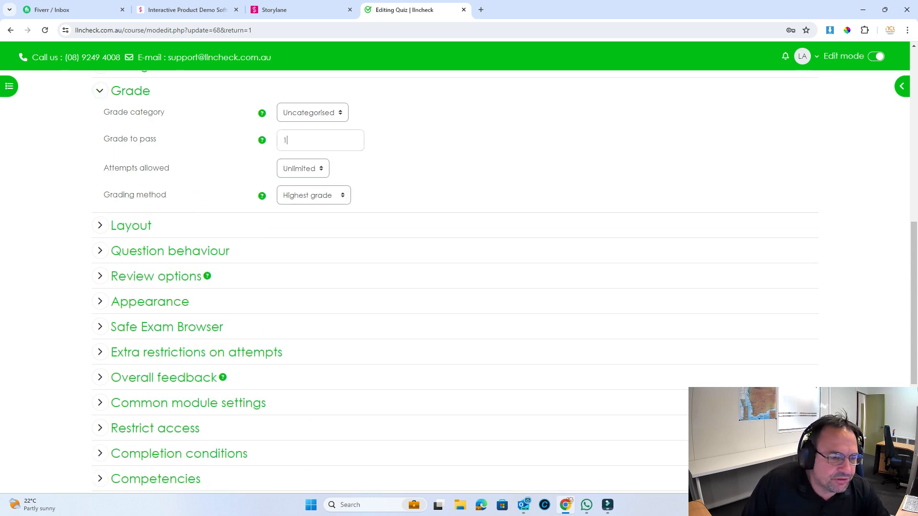
scroll(459, 258, down, 6)
click(100, 173)
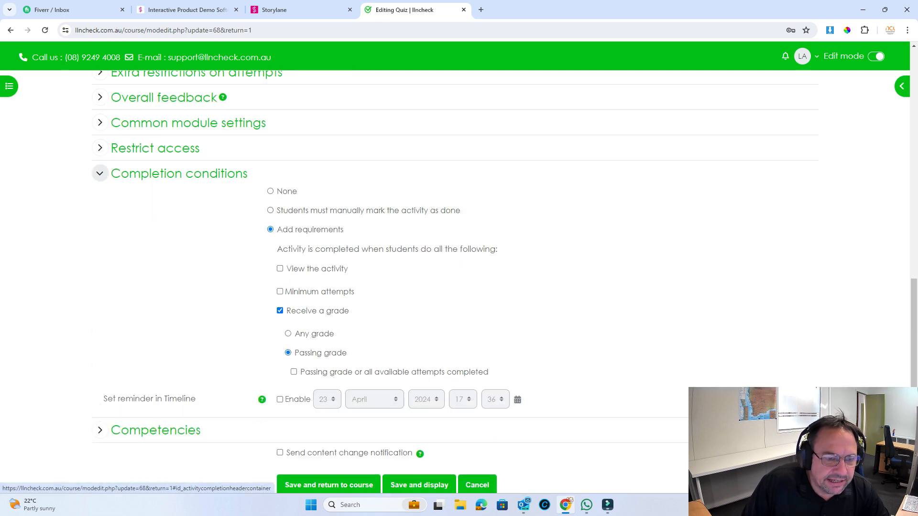
scroll(459, 272, down, 2)
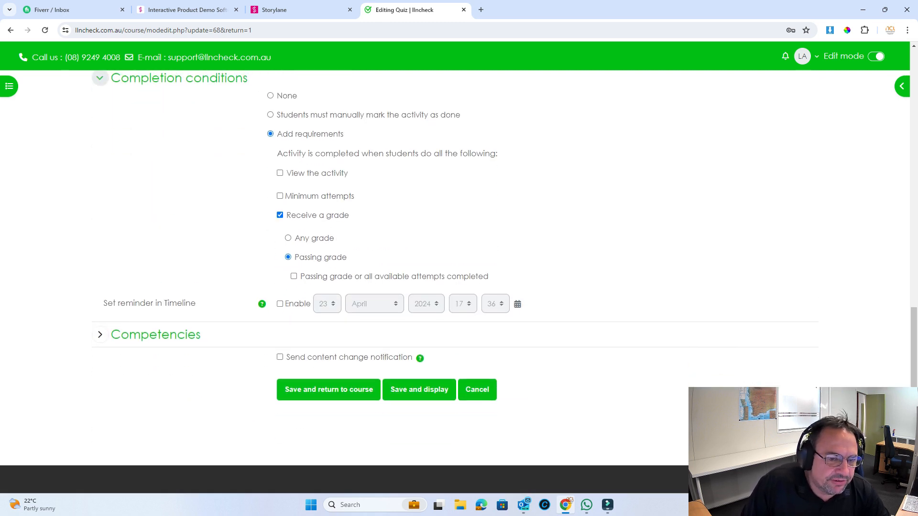
click(419, 390)
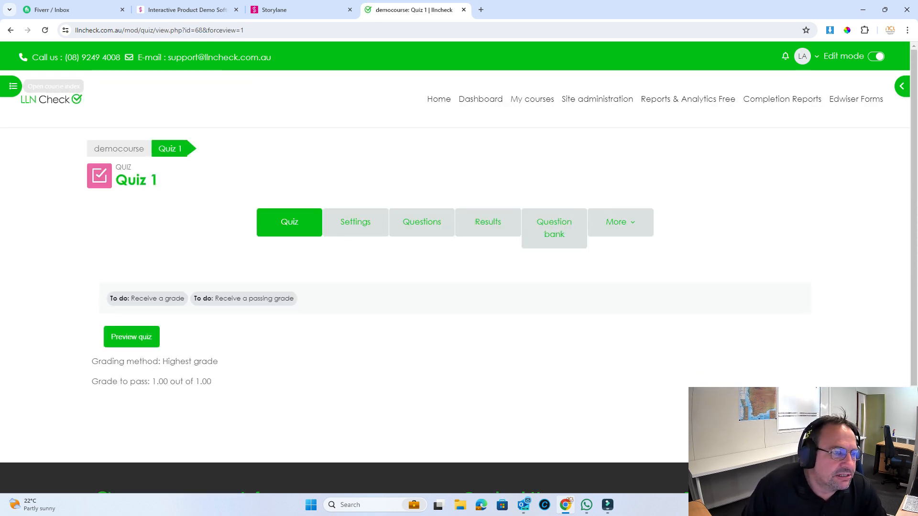
Show the course index and return to the Demo Course main page.
click(14, 86)
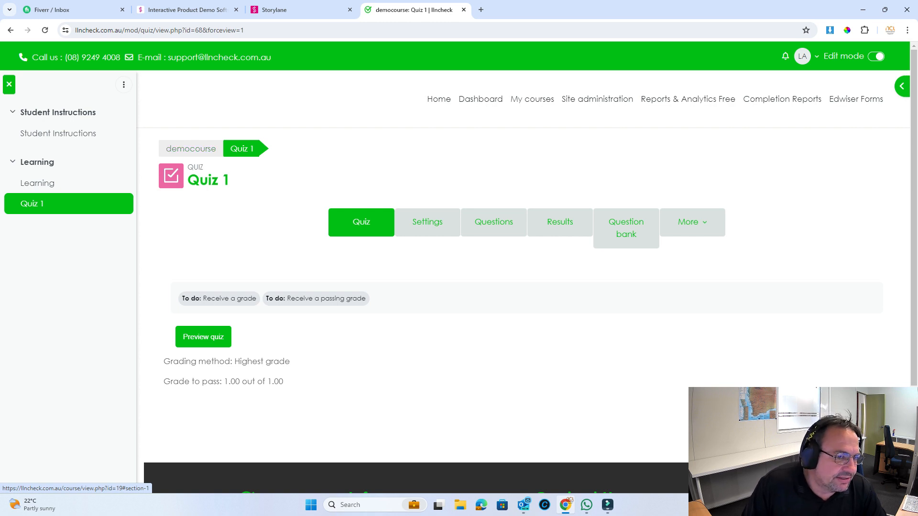
click(190, 149)
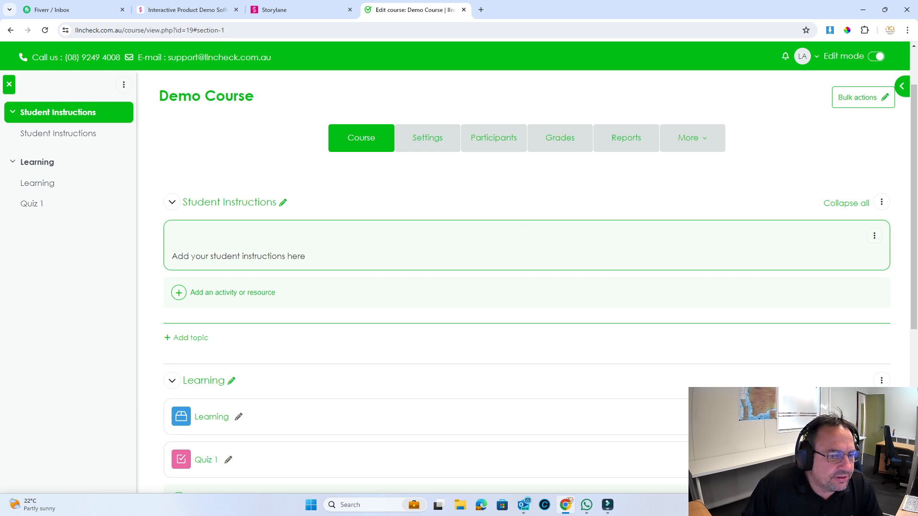
scroll(526, 287, down, 6)
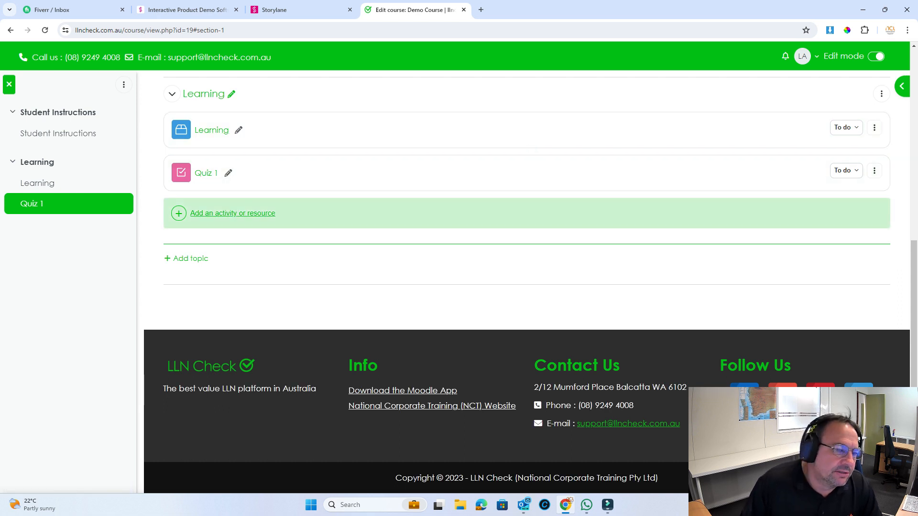
click(232, 213)
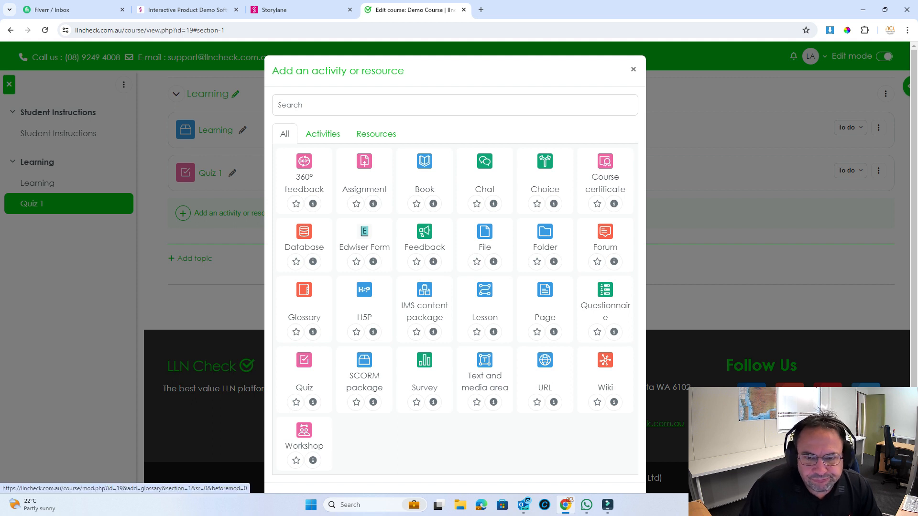
scroll(476, 332, down, 1)
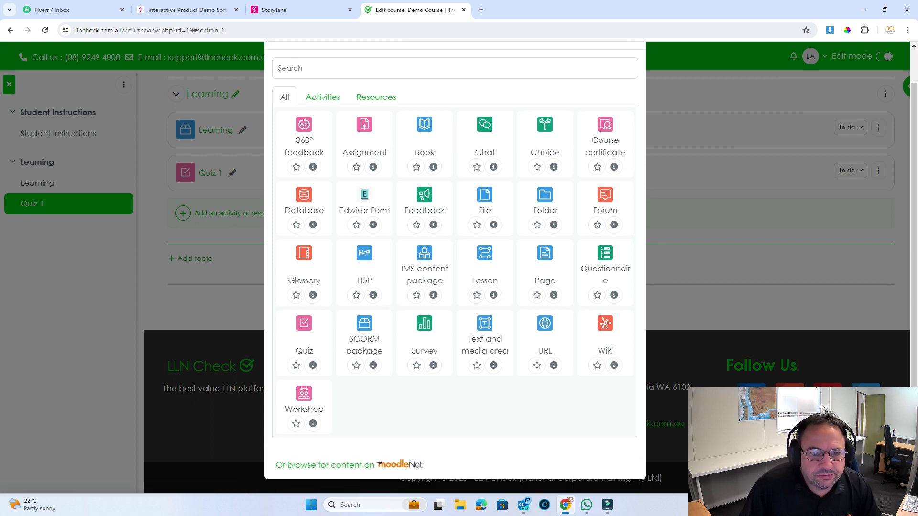
scroll(455, 239, up, 1)
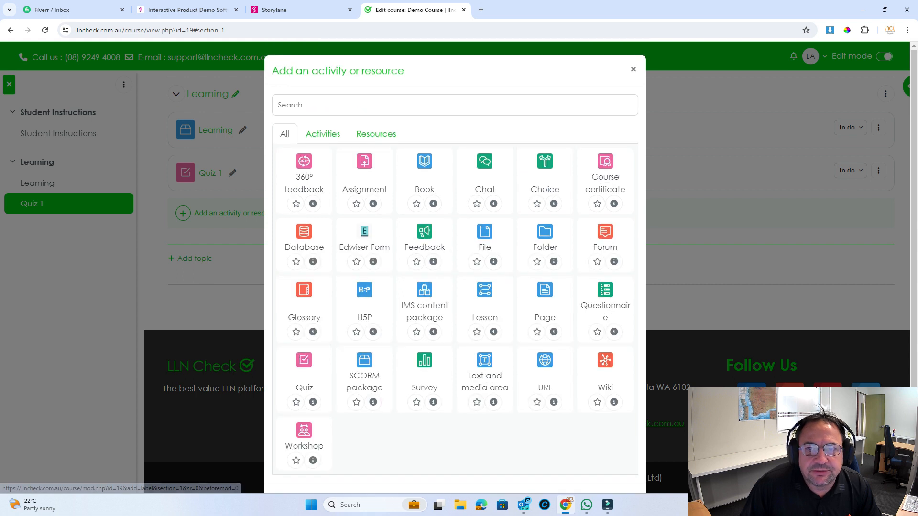
click(634, 69)
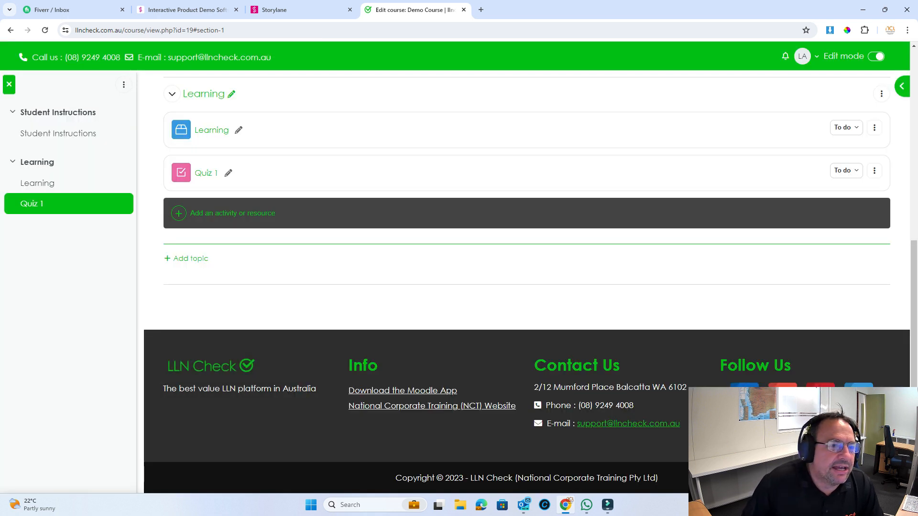
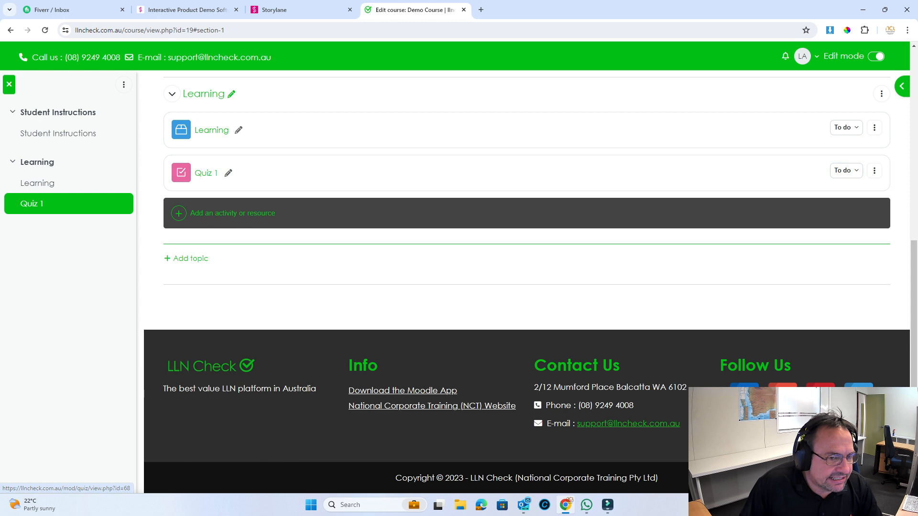
Add a new topic below the Learning section and name it Assessment.
click(190, 258)
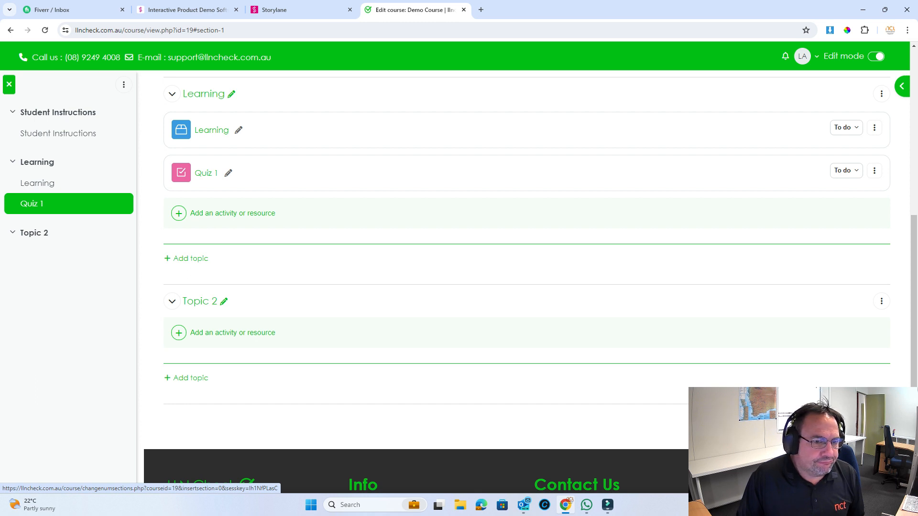
click(224, 301)
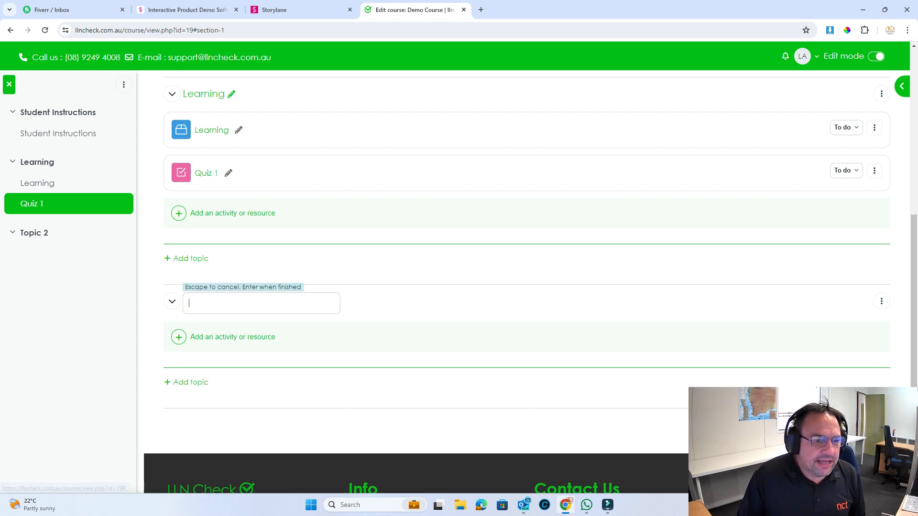
text(Assessment)
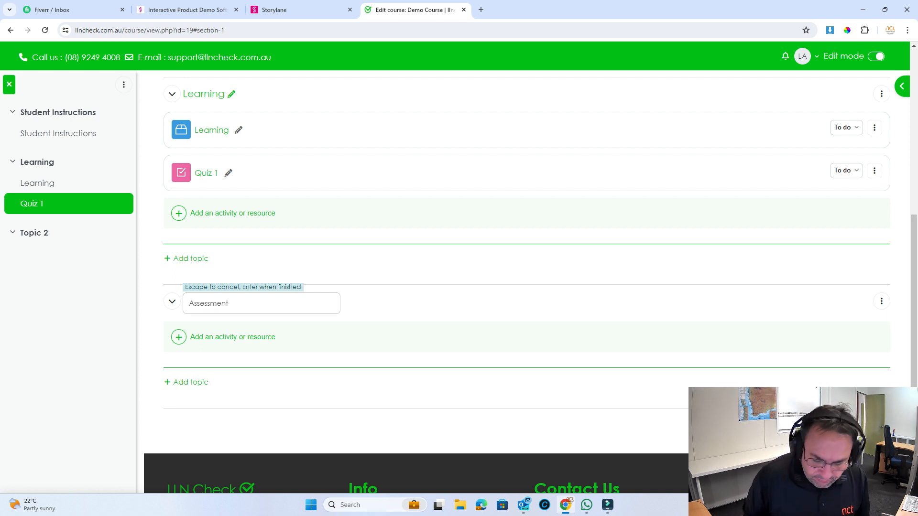
key(Return)
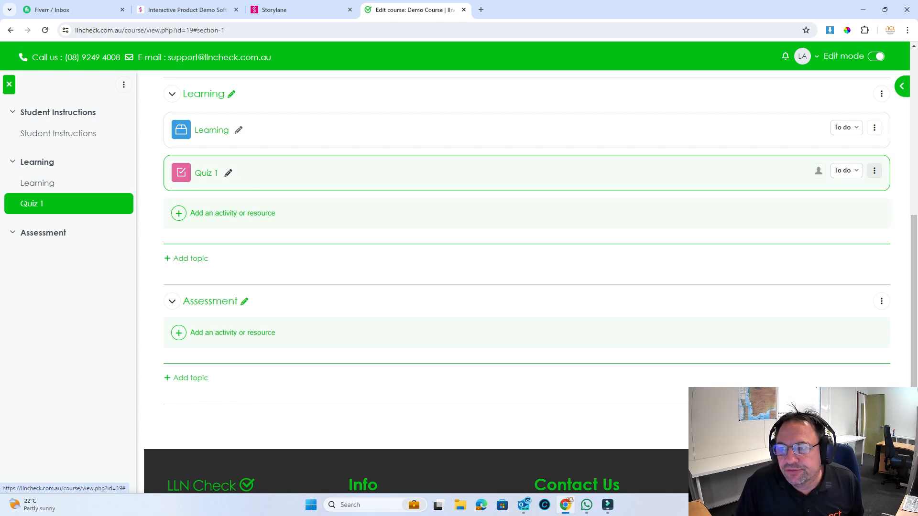
Move Quiz 1 from the Learning section into the Assessment section.
click(875, 170)
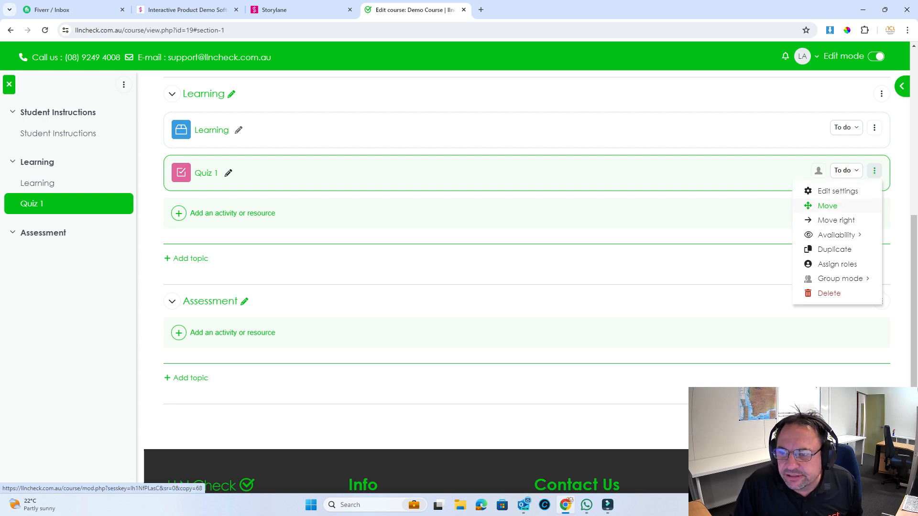
click(827, 206)
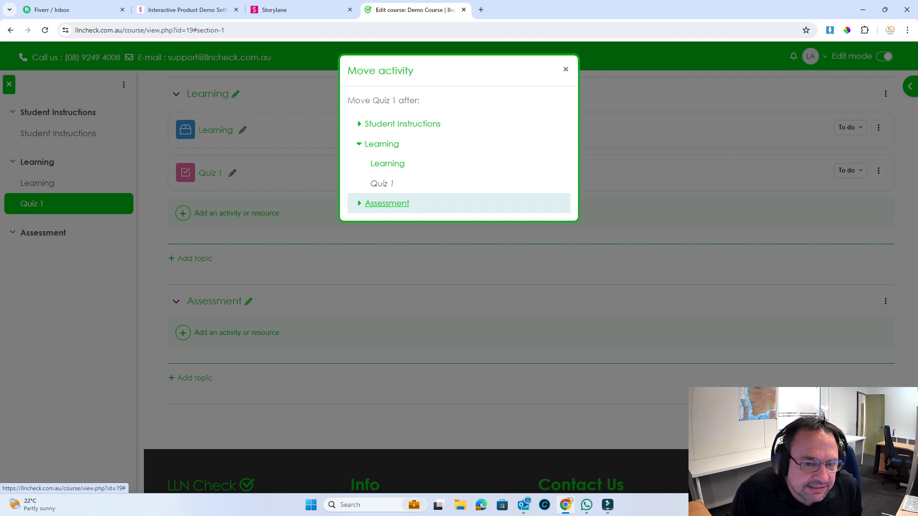
click(387, 203)
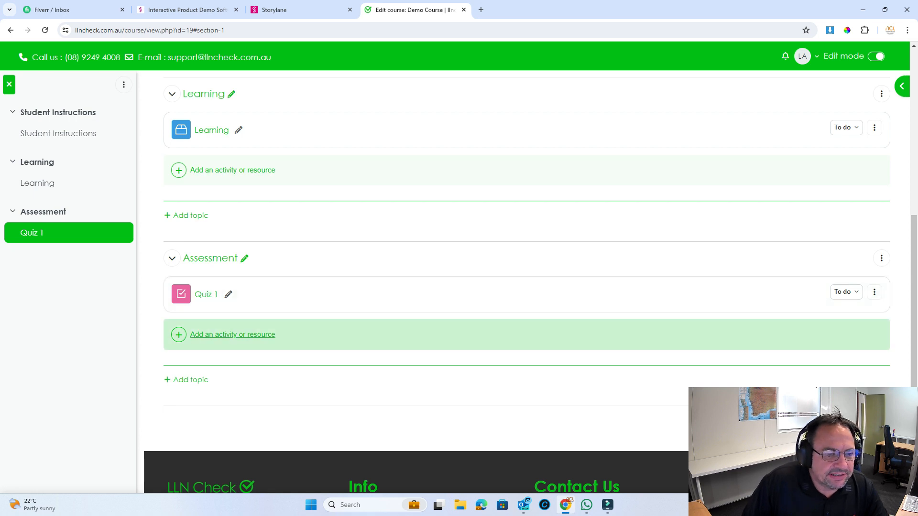
Add an Assignment activity to the Assessment section and name it Practical Assessment 1.
click(232, 335)
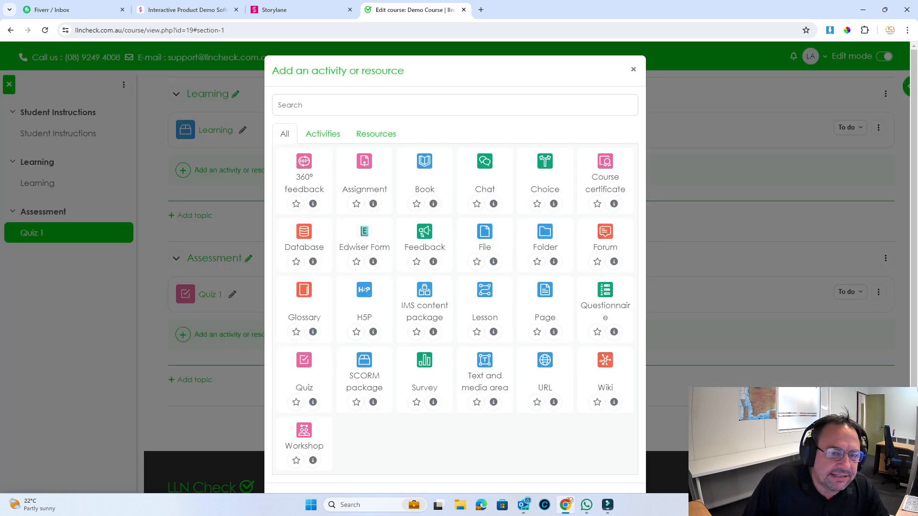
click(304, 375)
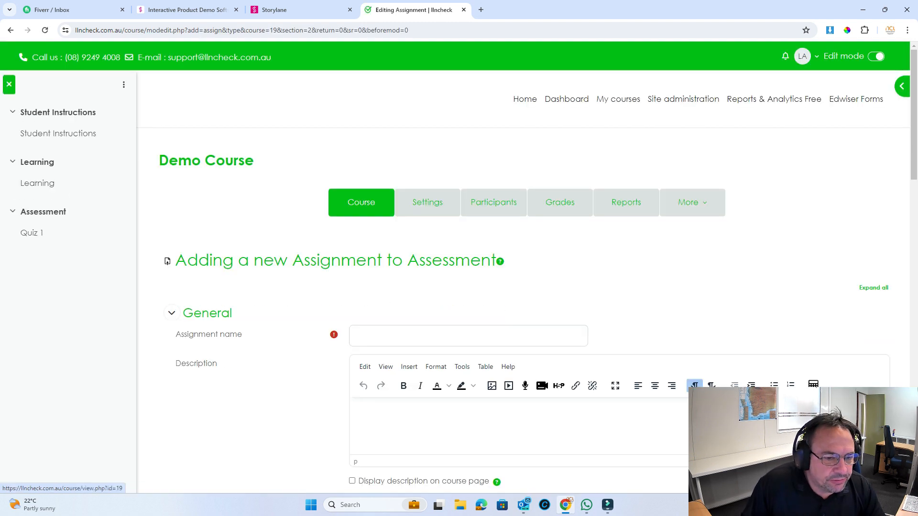
click(467, 336)
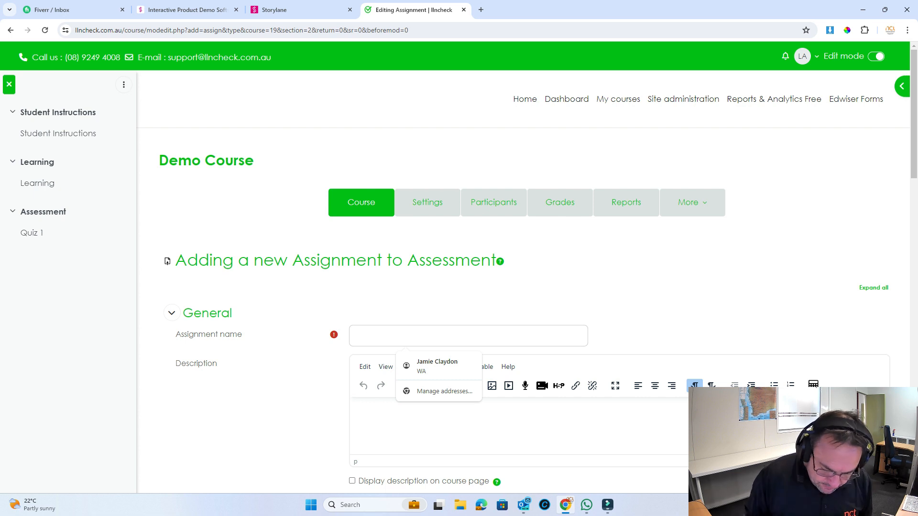
text(Prac)
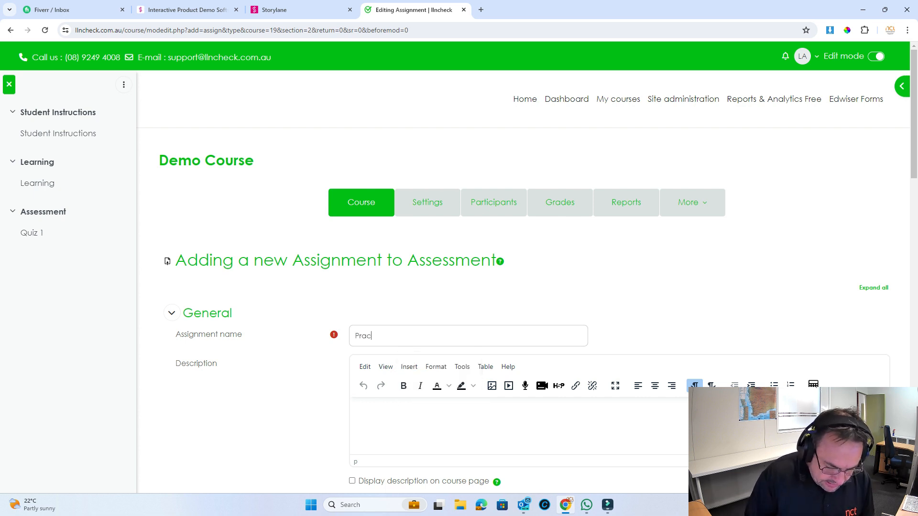
text(tical Assessment 1)
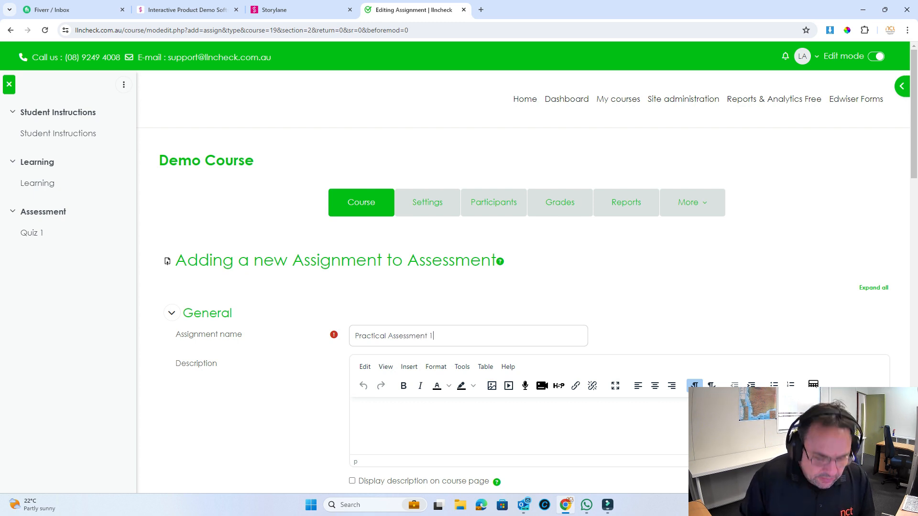
Upload Learner Evaluation Form (2).pdf from the Downloads folder to the assignment's additional files.
scroll(524, 287, down, 8)
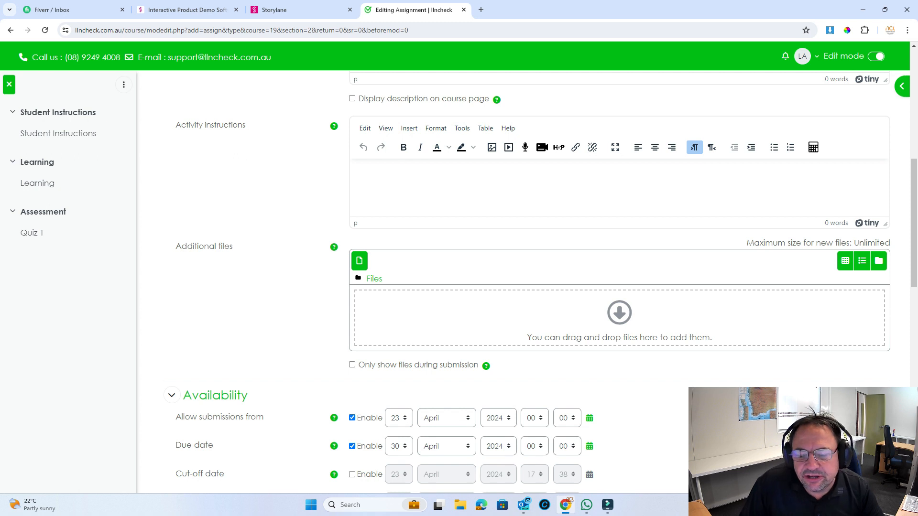
click(620, 313)
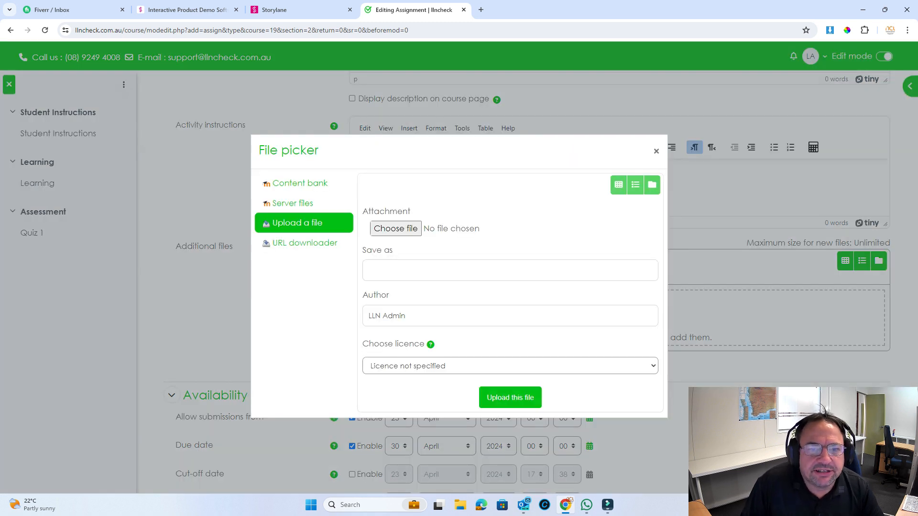
click(395, 229)
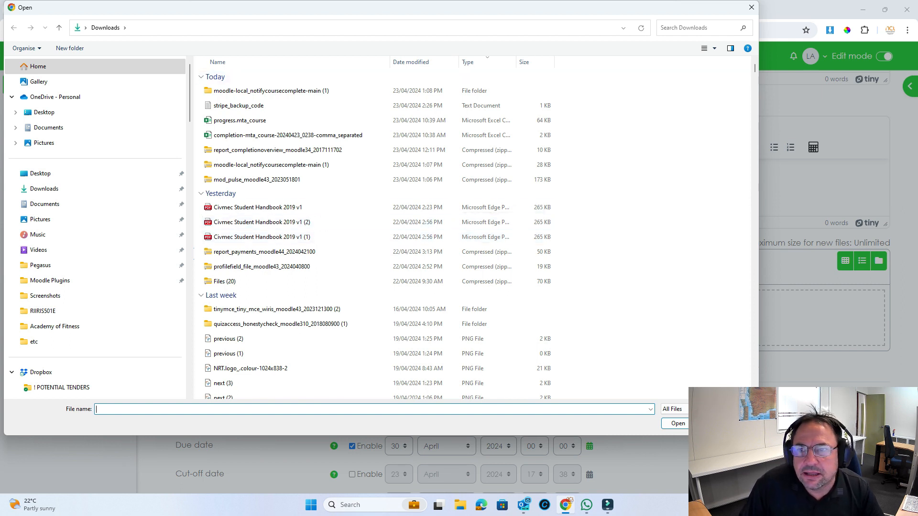
scroll(373, 230, down, 15)
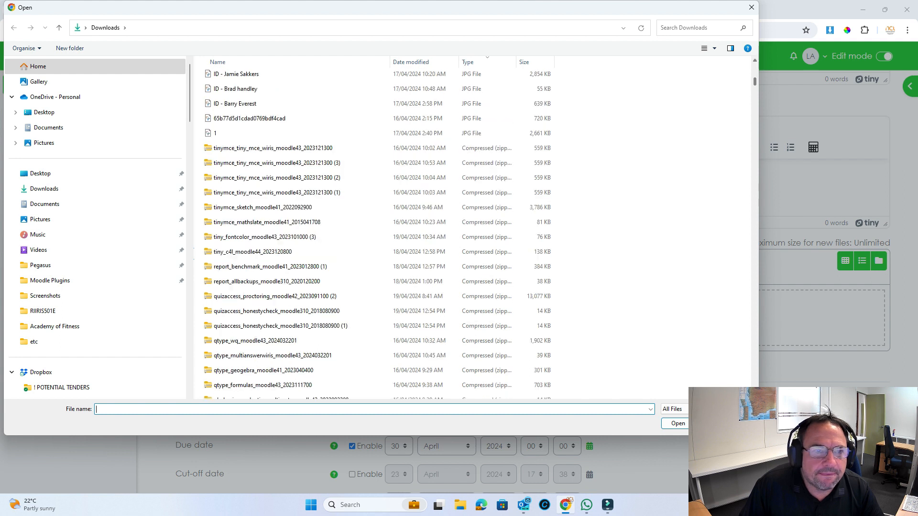
scroll(373, 229, up, 6)
scroll(372, 230, up, 7)
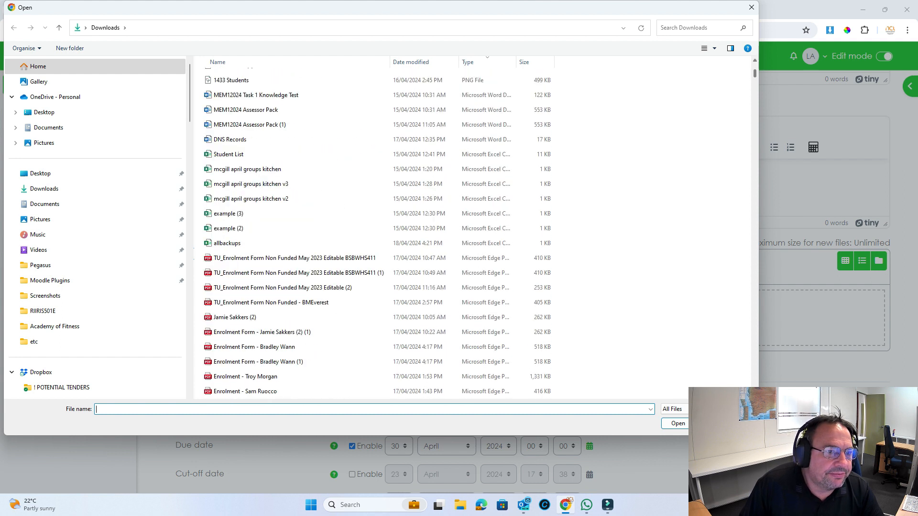
scroll(373, 230, up, 10)
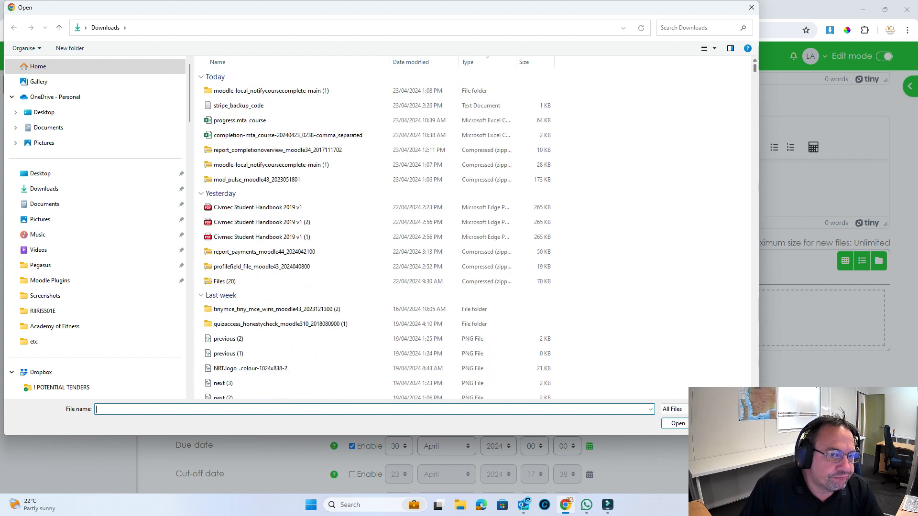
scroll(373, 230, down, 15)
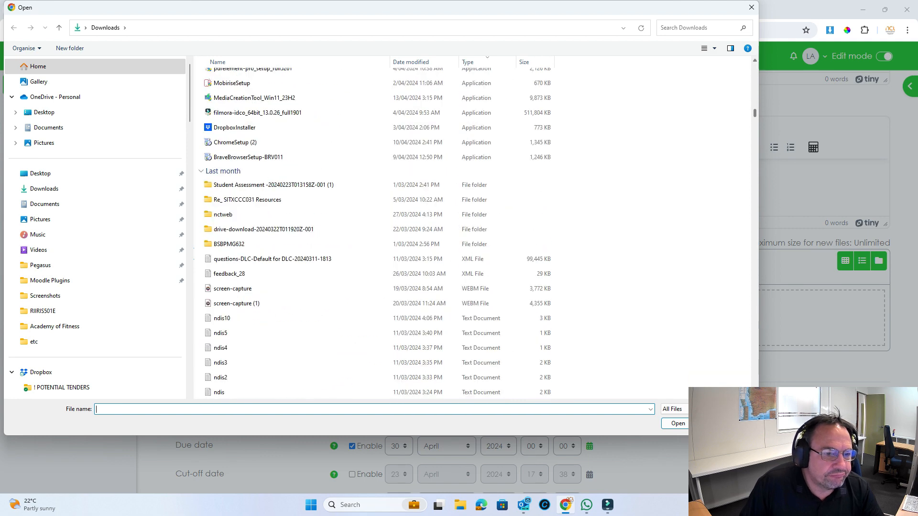
scroll(373, 230, down, 1)
scroll(372, 230, down, 20)
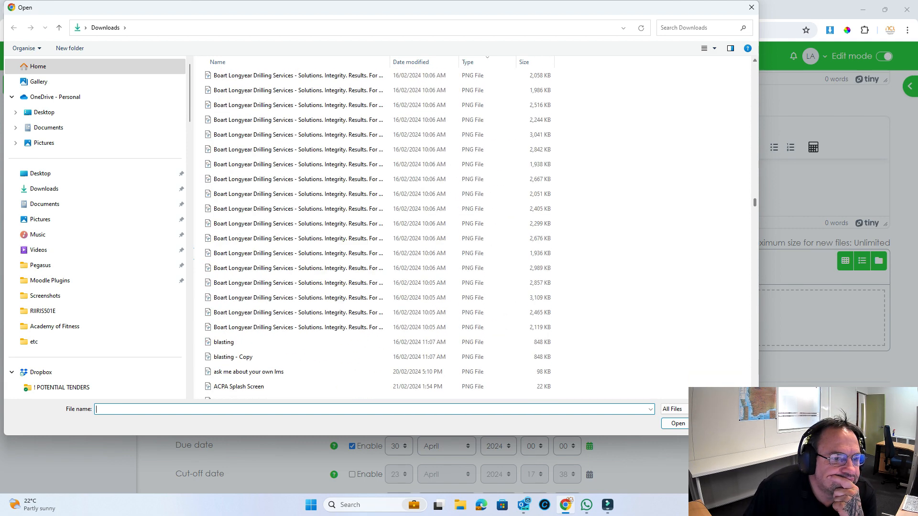
scroll(373, 230, up, 10)
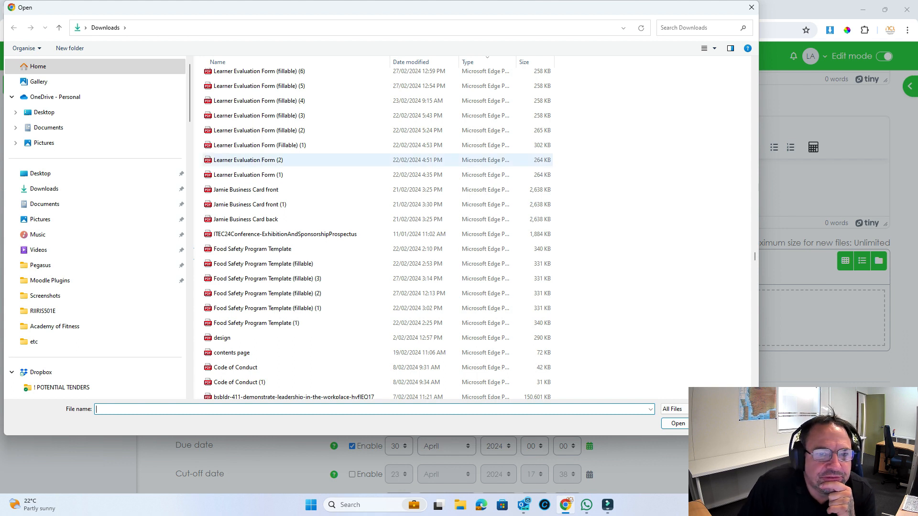
double_click(227, 160)
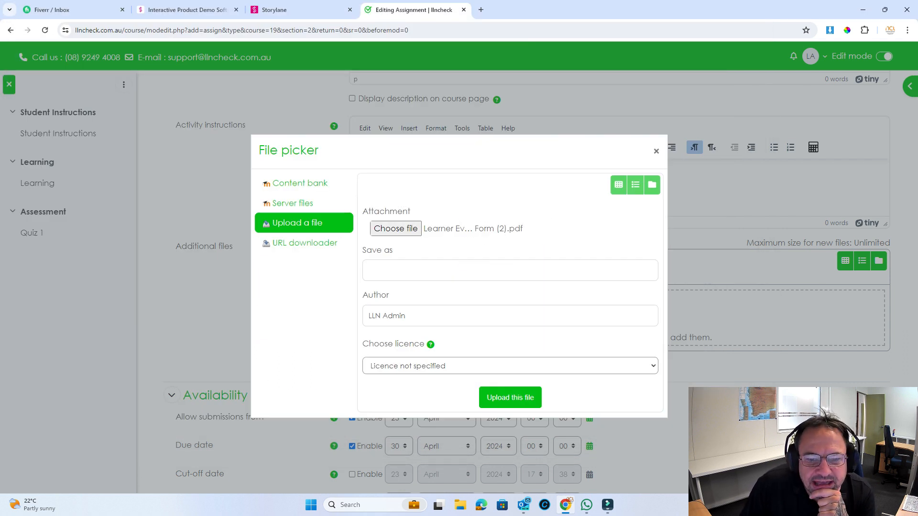
click(510, 397)
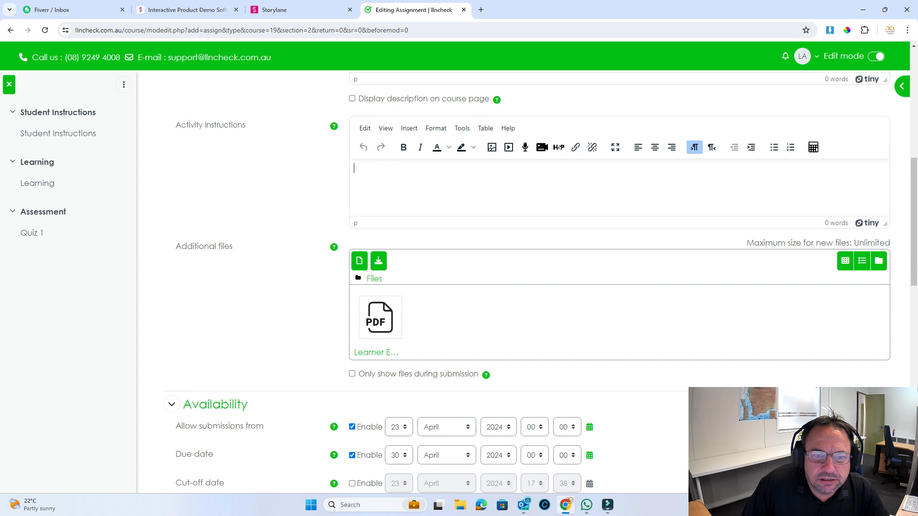
Enter "Add student instructions for completing the assessment" as the assignment's activity instructions.
text(A)
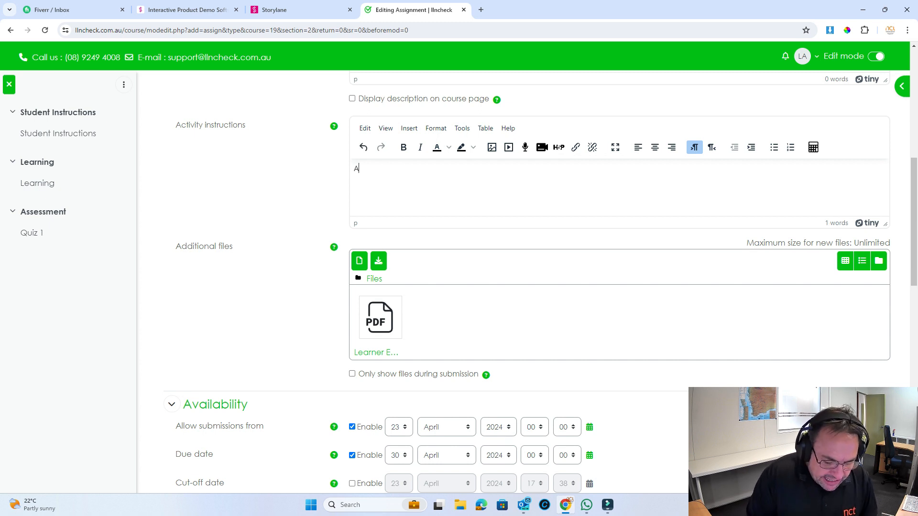
text(dd stud)
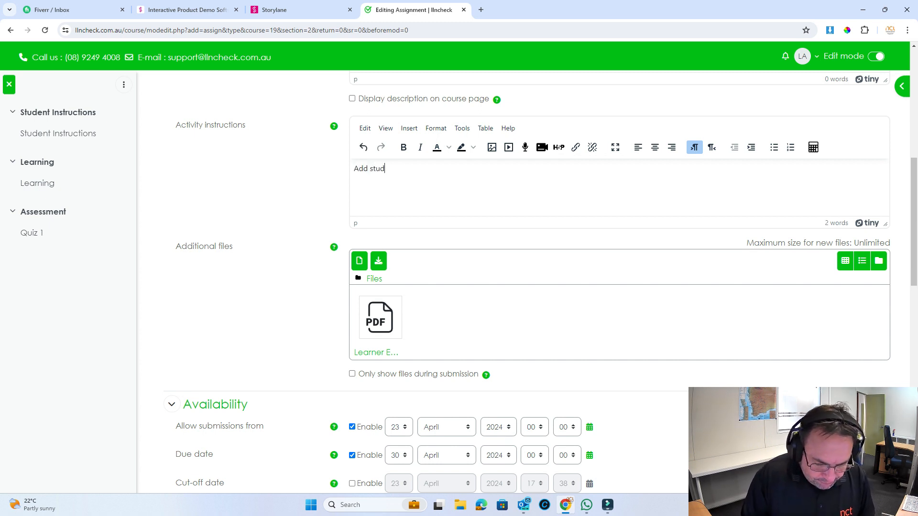
text(ent instr)
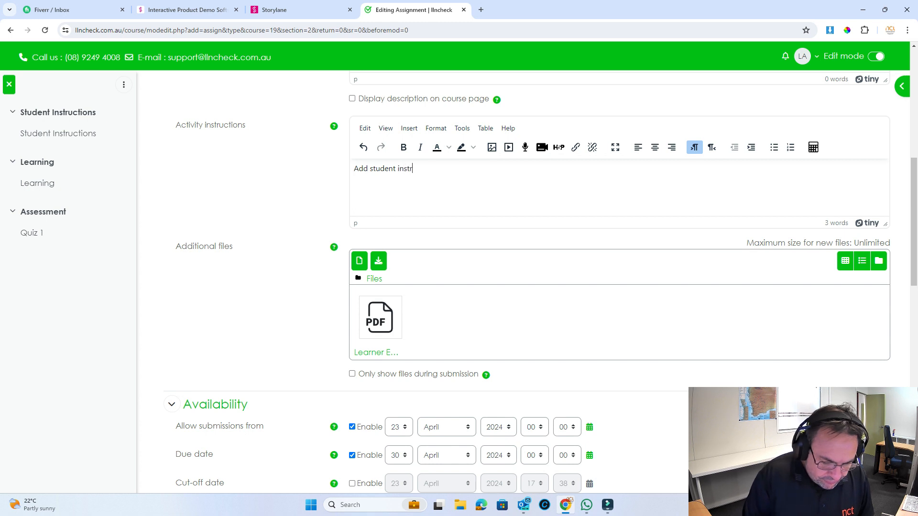
text(uctions for )
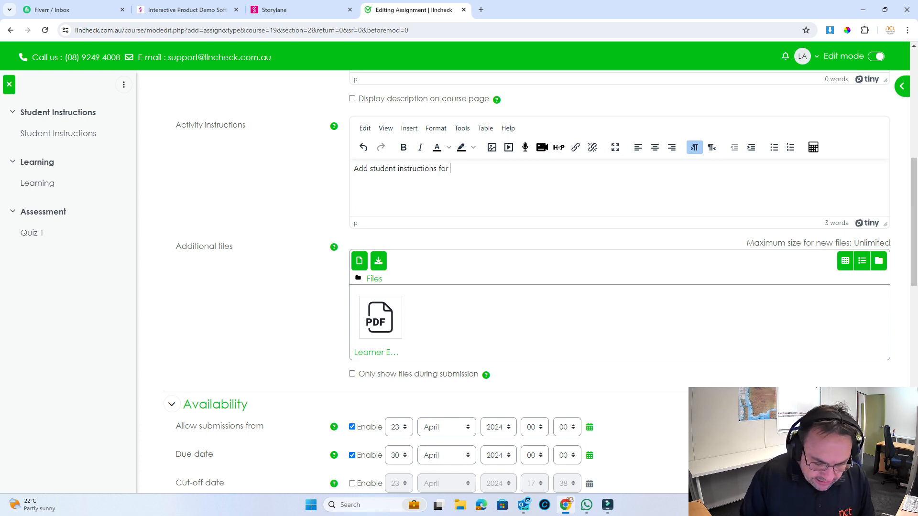
text(completing t)
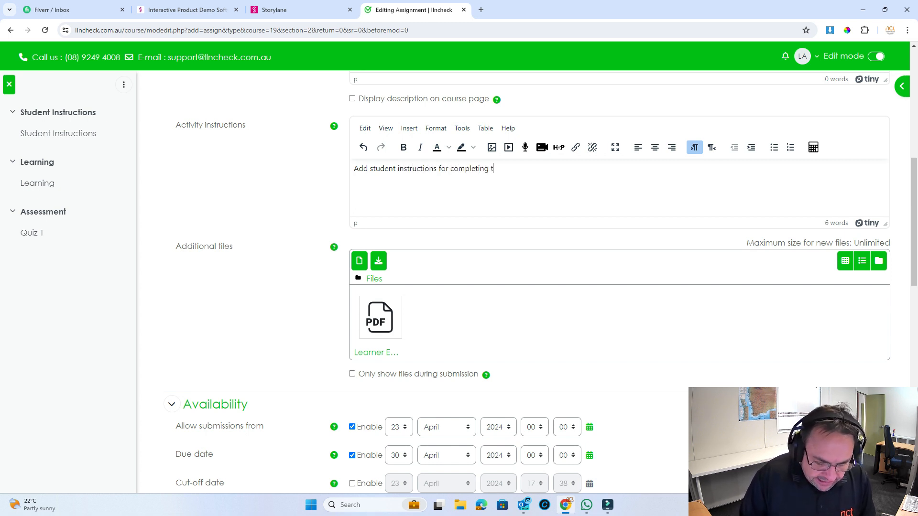
text(he assessment)
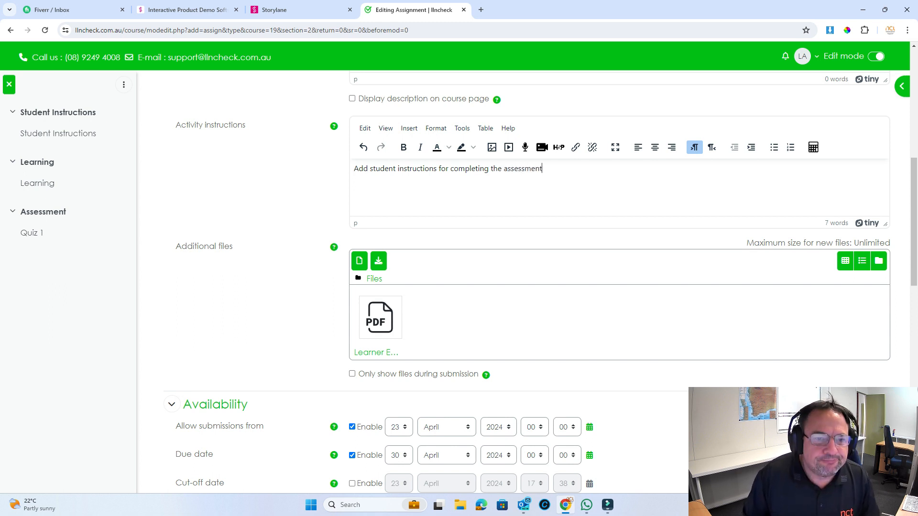
Disable the assignment's allow-submissions-from date, due date and grading reminder date.
scroll(514, 282, down, 6)
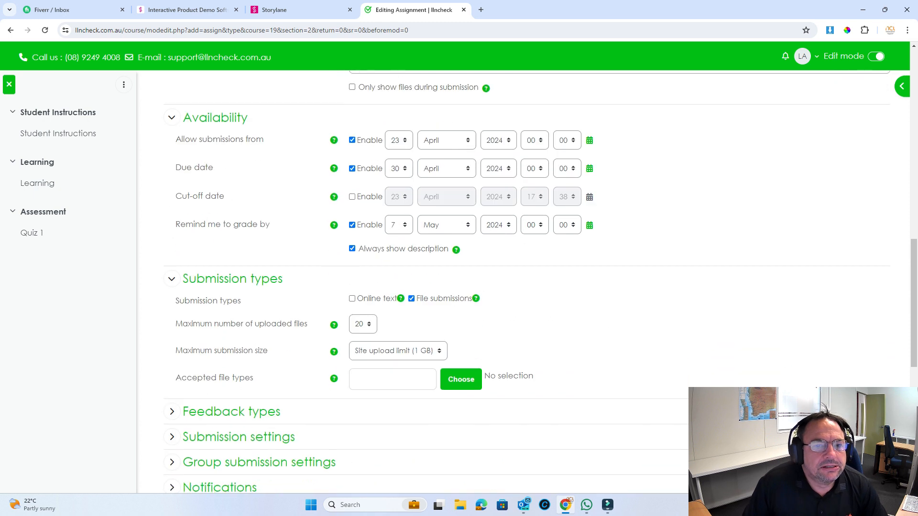
click(352, 140)
click(352, 168)
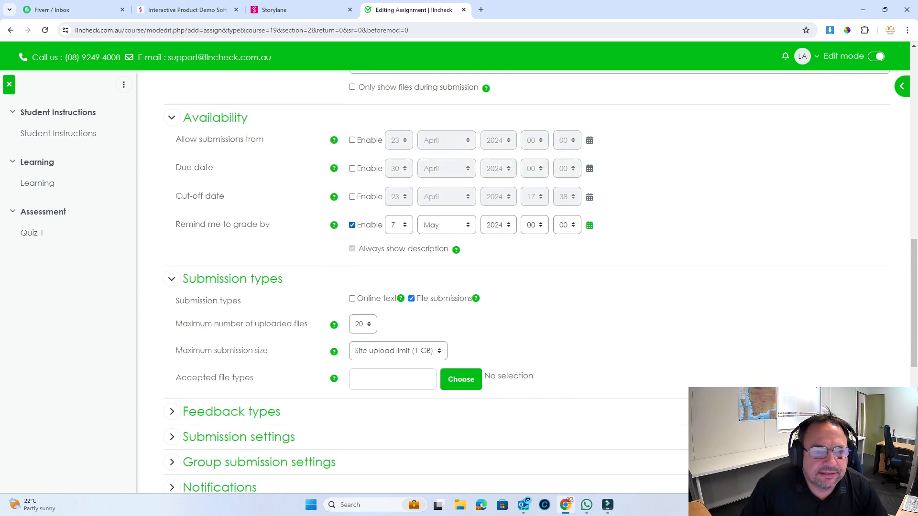
click(352, 224)
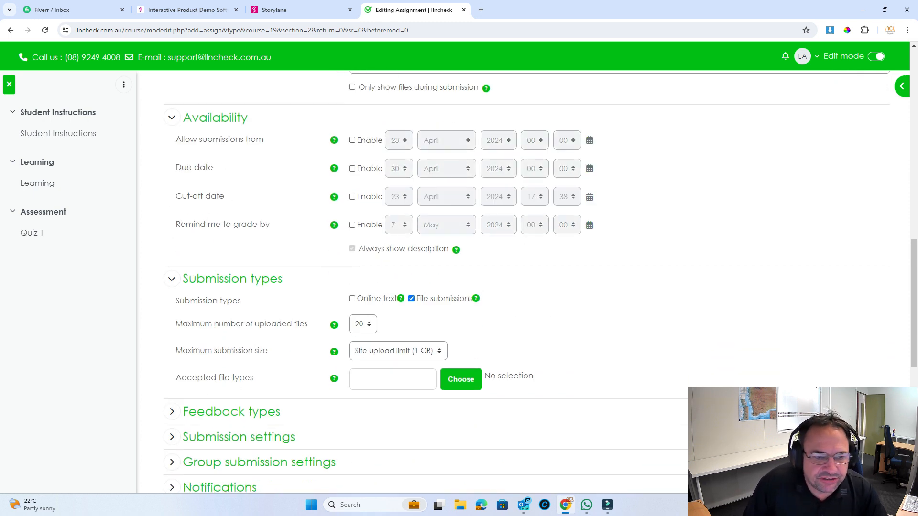
Try online text in place of file submissions as the assignment's submission type, and restore file submissions only.
scroll(526, 282, down, 2)
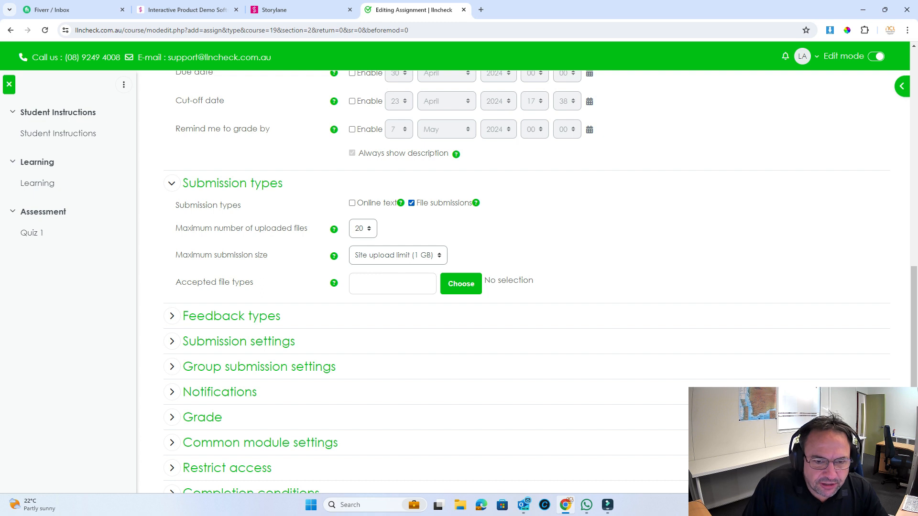
click(411, 202)
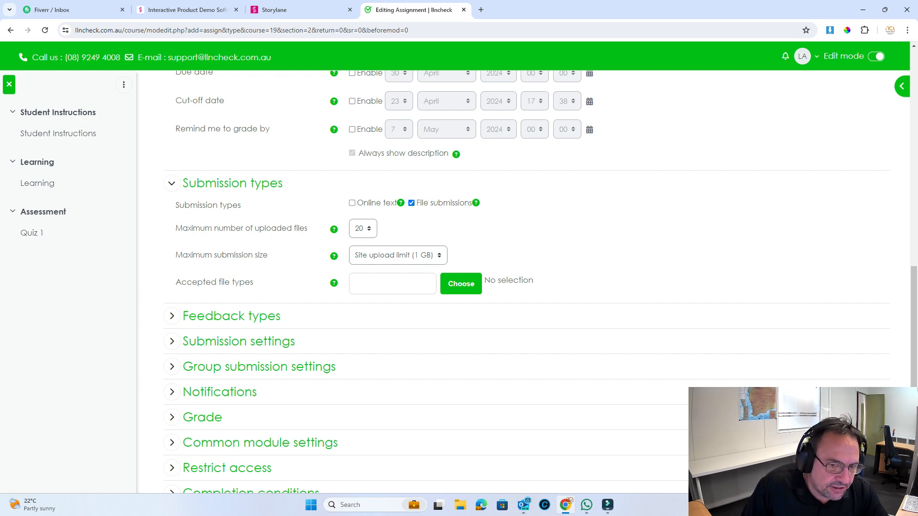
click(352, 203)
click(411, 204)
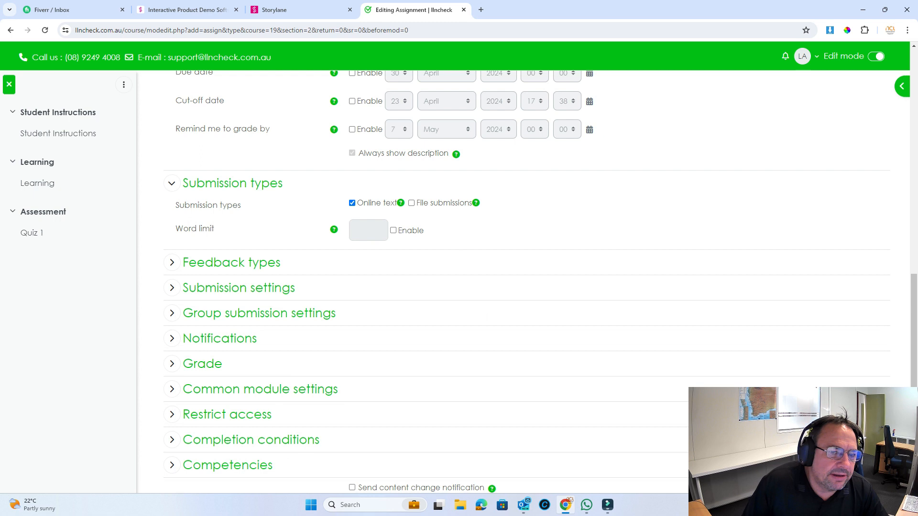
click(352, 203)
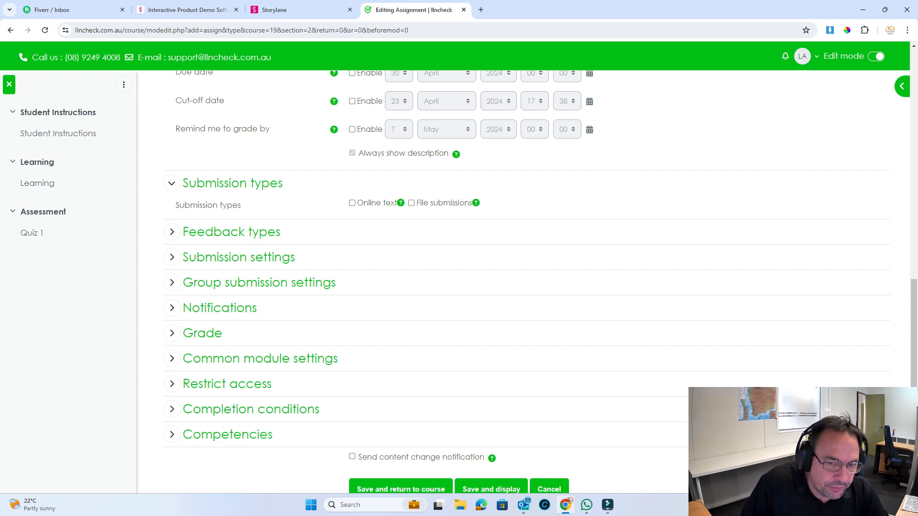
click(411, 202)
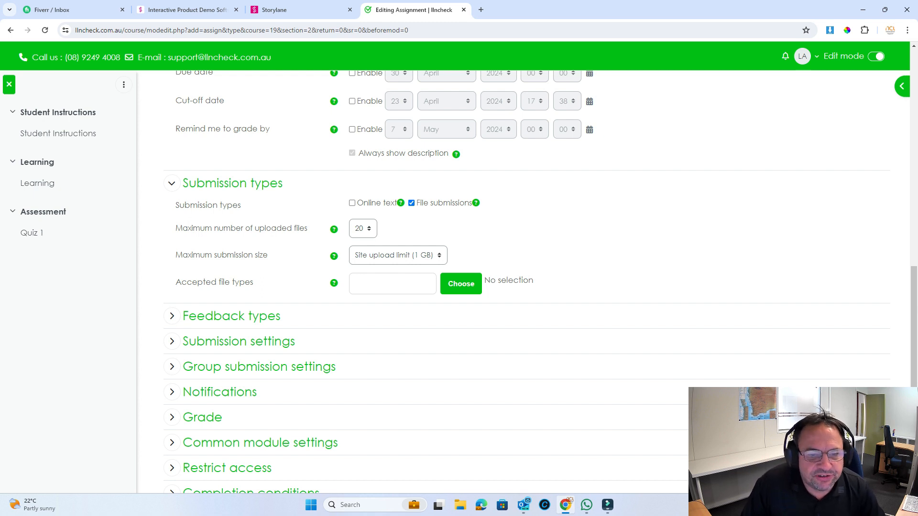
Set Comment inline to Yes in the assignment's feedback types.
scroll(526, 282, down, 2)
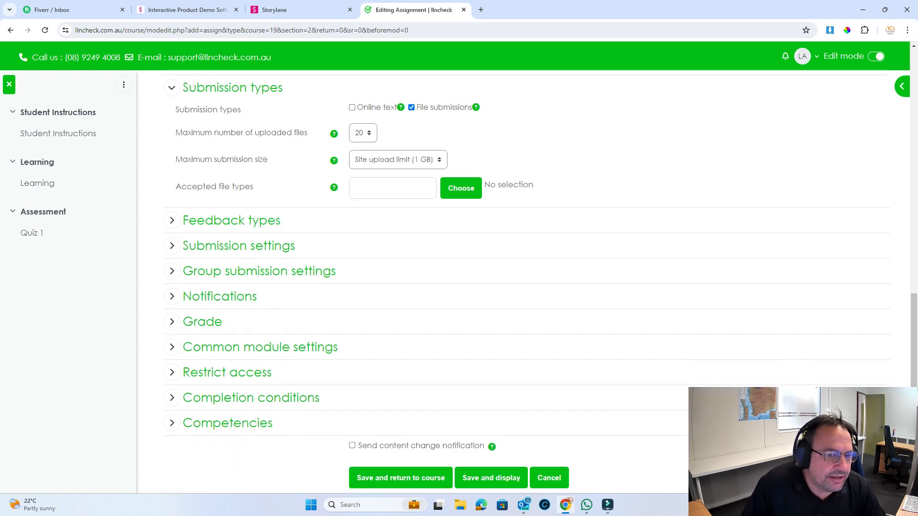
click(172, 221)
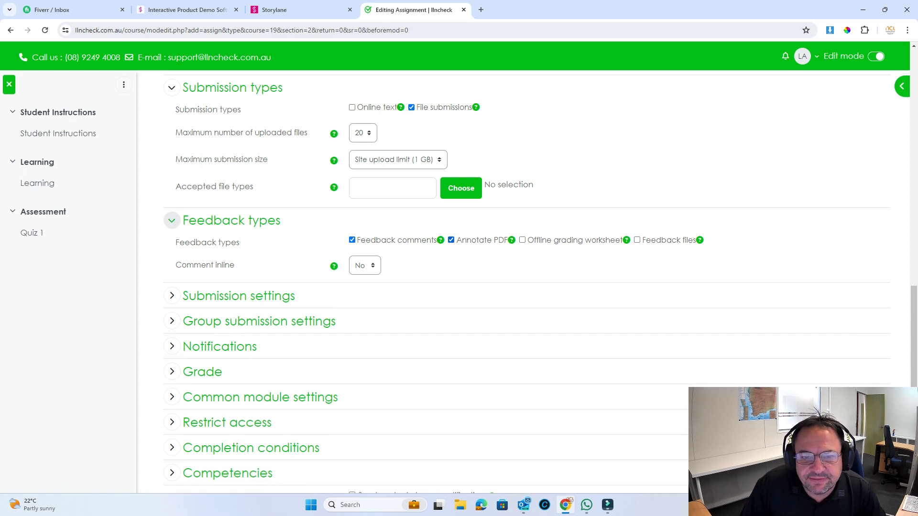
click(365, 265)
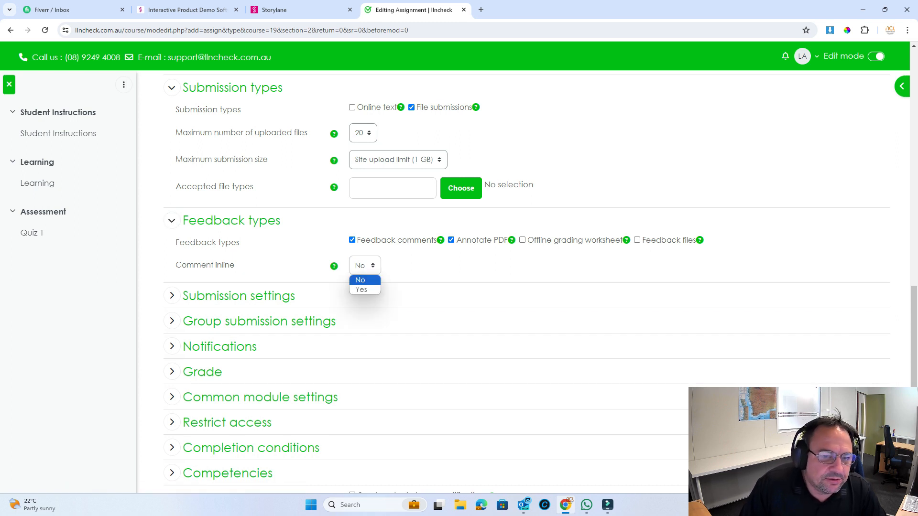
click(362, 289)
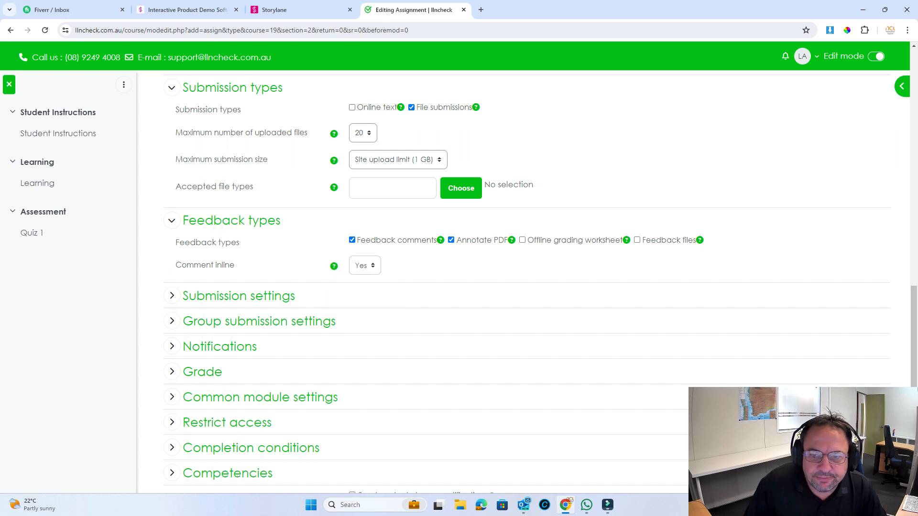
Require students to accept the submission statement in the submission settings, and check the help for that option.
scroll(526, 282, down, 2)
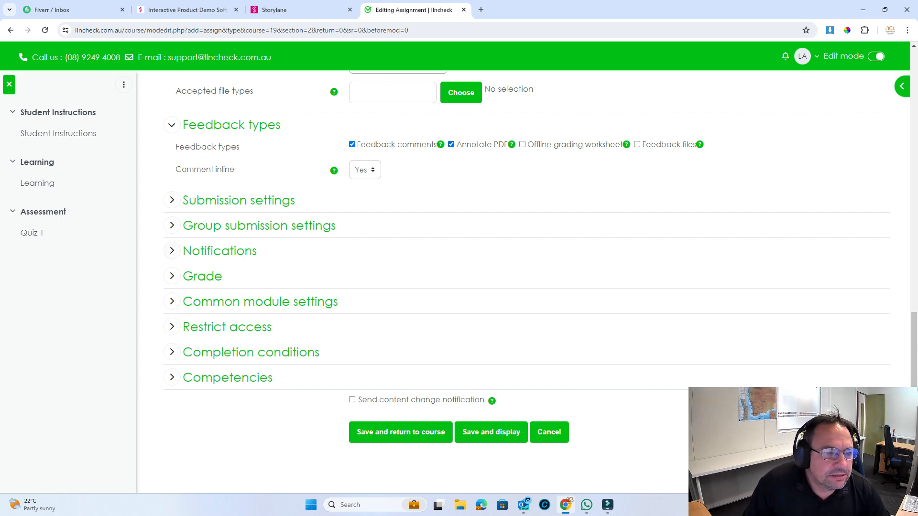
click(172, 200)
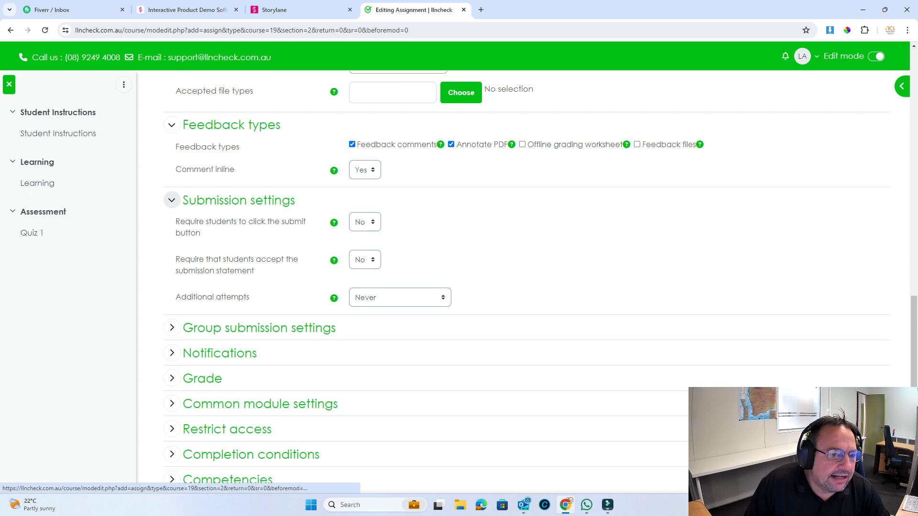
click(364, 260)
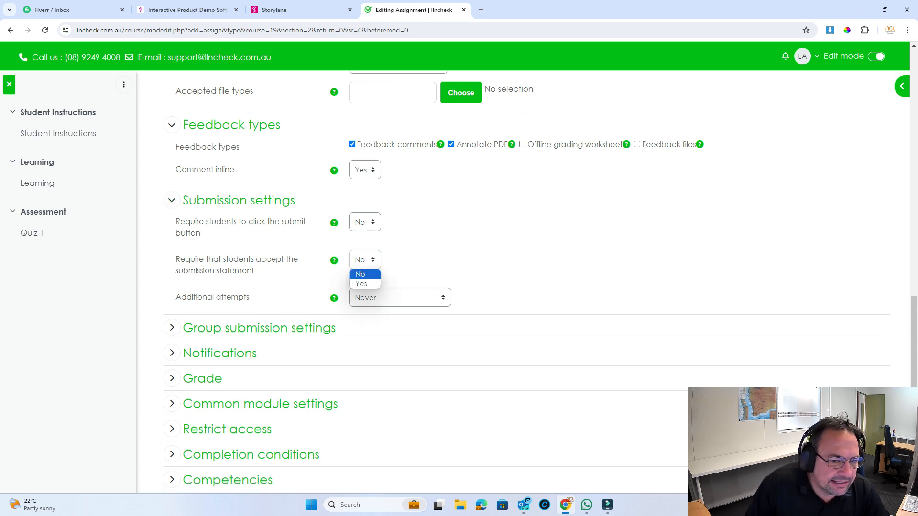
click(362, 284)
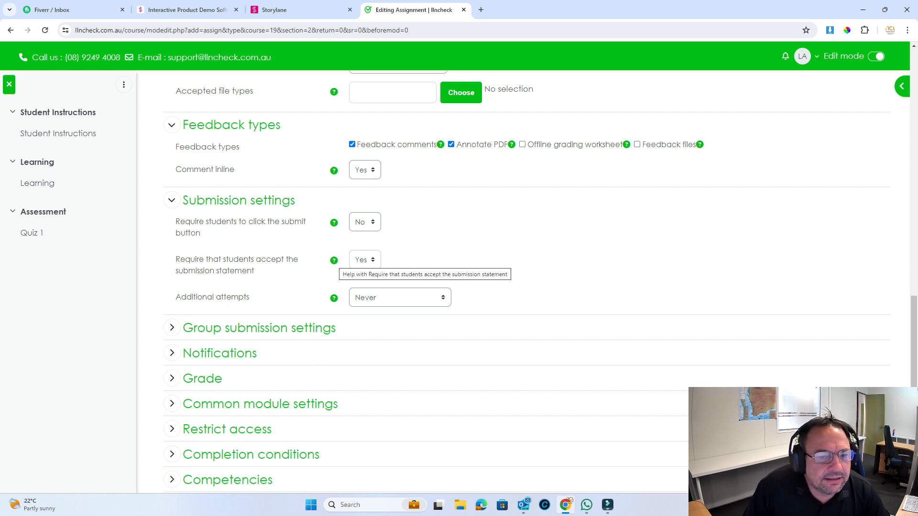
click(334, 260)
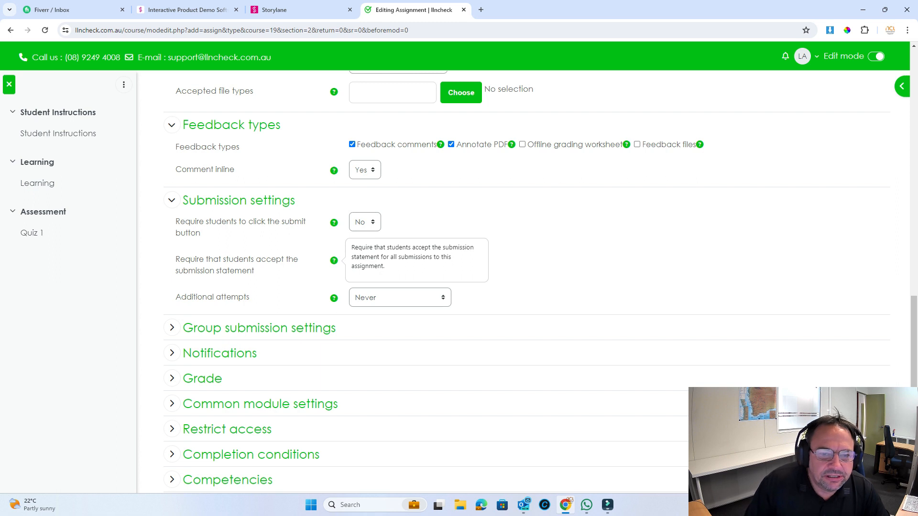
key(Escape)
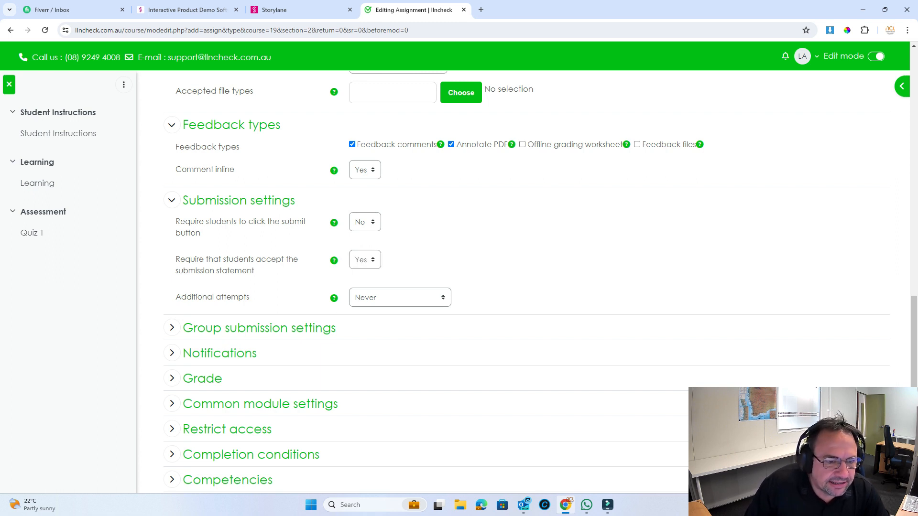
Set the assignment's additional attempts to Automatically until pass.
click(399, 297)
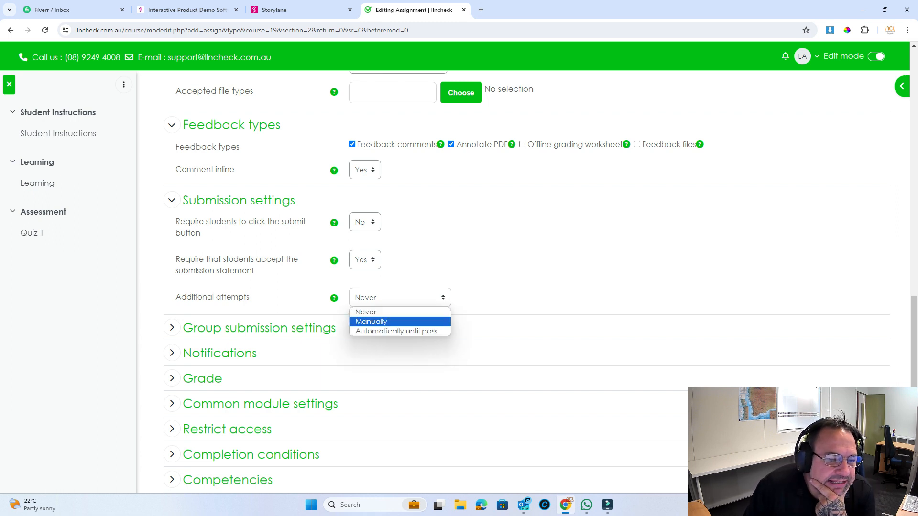
click(387, 321)
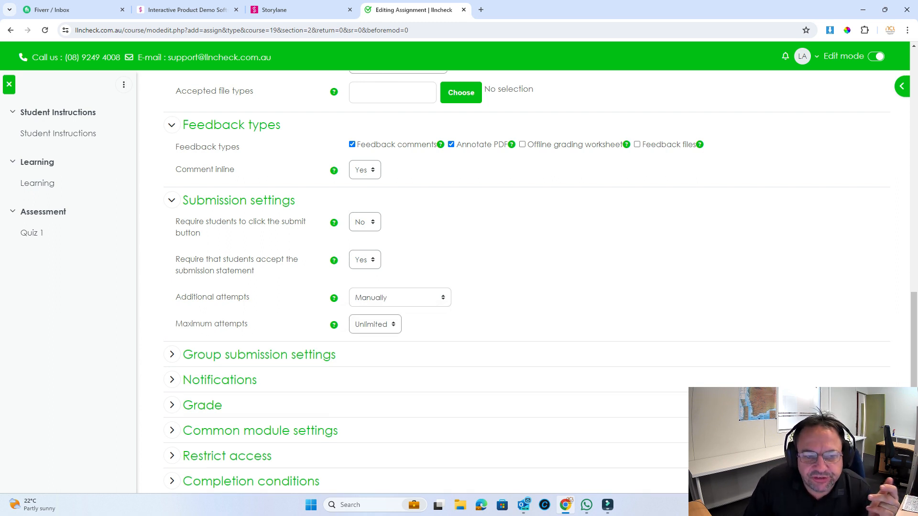
click(400, 297)
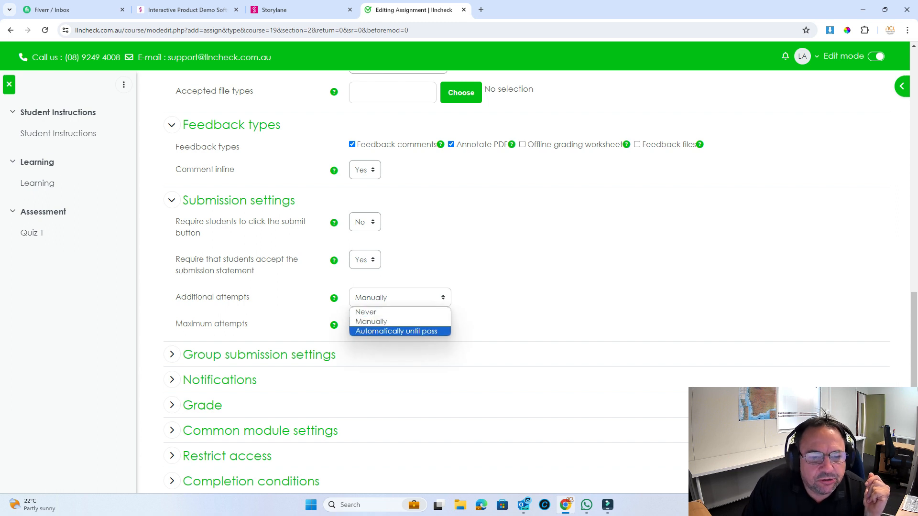
click(389, 330)
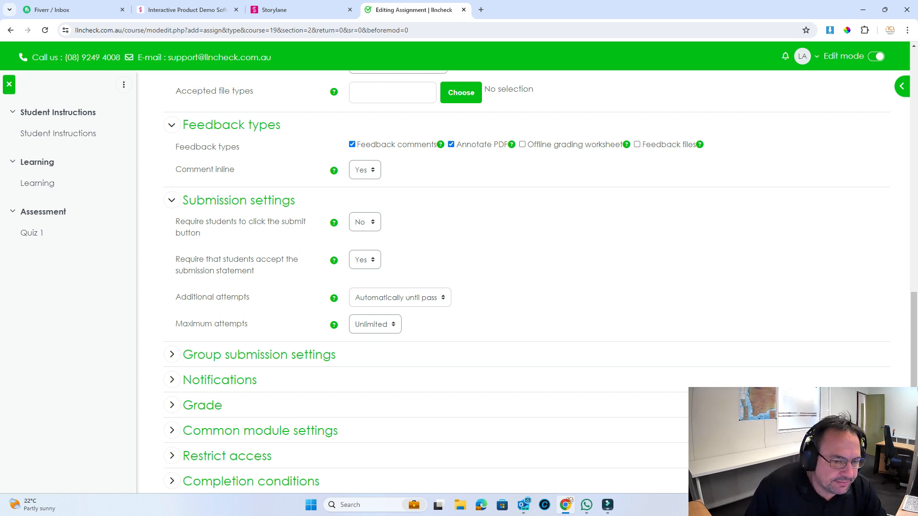
Turn on notifying graders about submissions in the assignment's notification settings.
scroll(540, 281, down, 2)
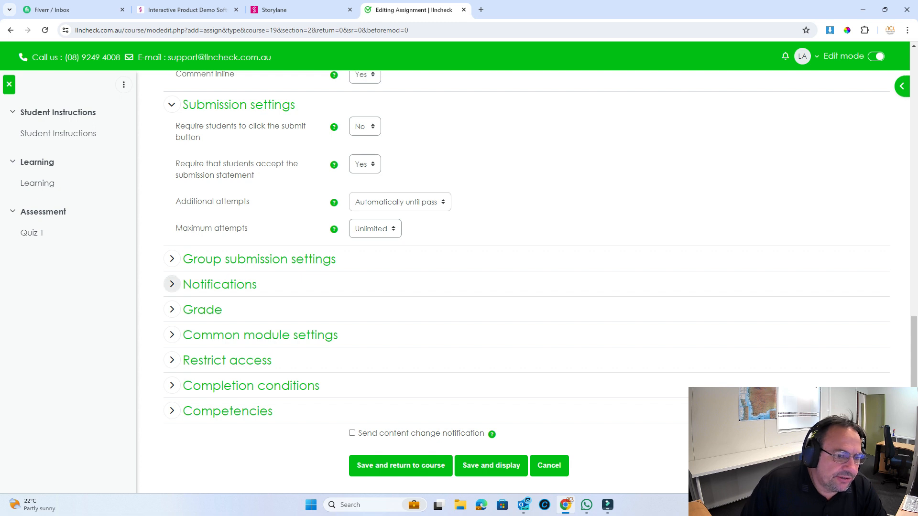
click(172, 284)
click(365, 306)
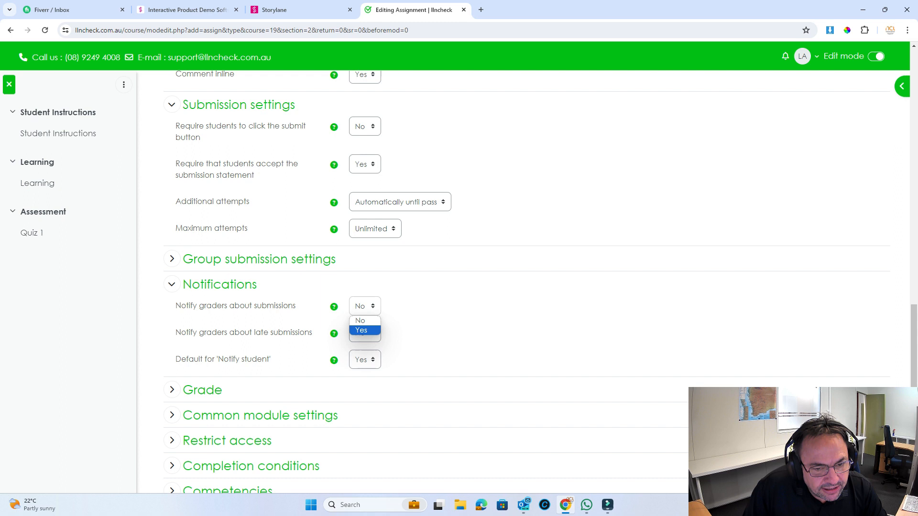
click(361, 330)
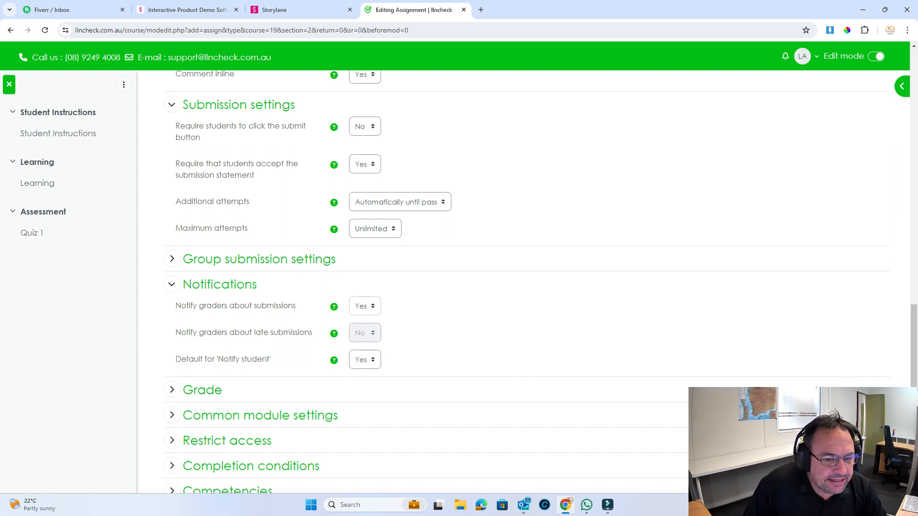
Set the assignment's maximum grade to 2 points and its grading method to Checklist.
scroll(525, 263, down, 2)
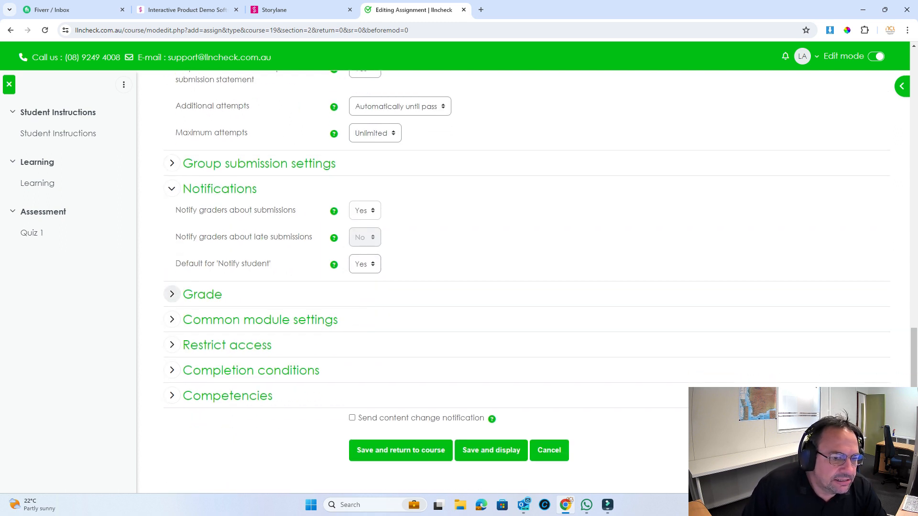
click(172, 294)
scroll(526, 282, down, 2)
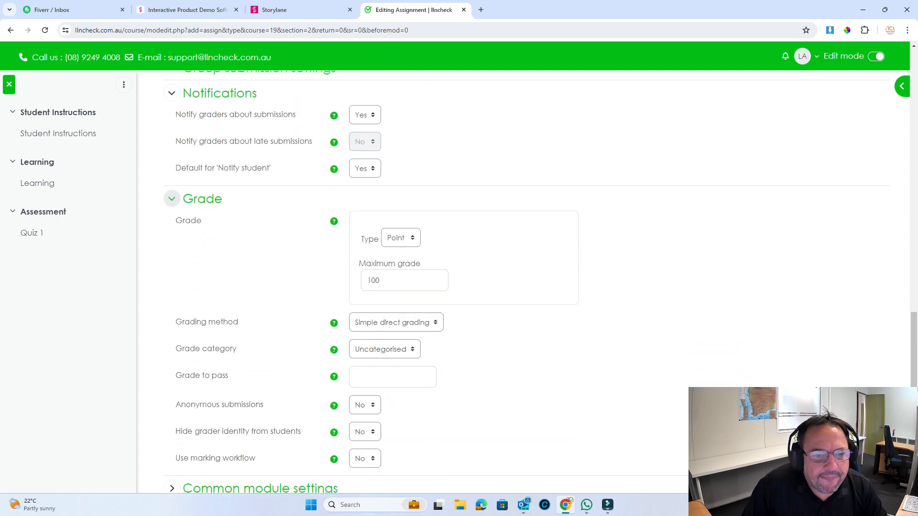
drag(385, 281, 365, 281)
text(2)
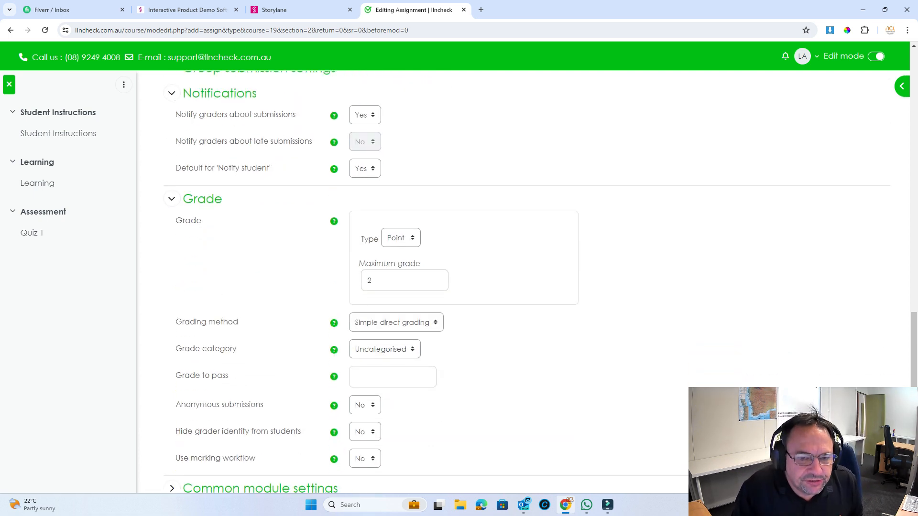
click(396, 322)
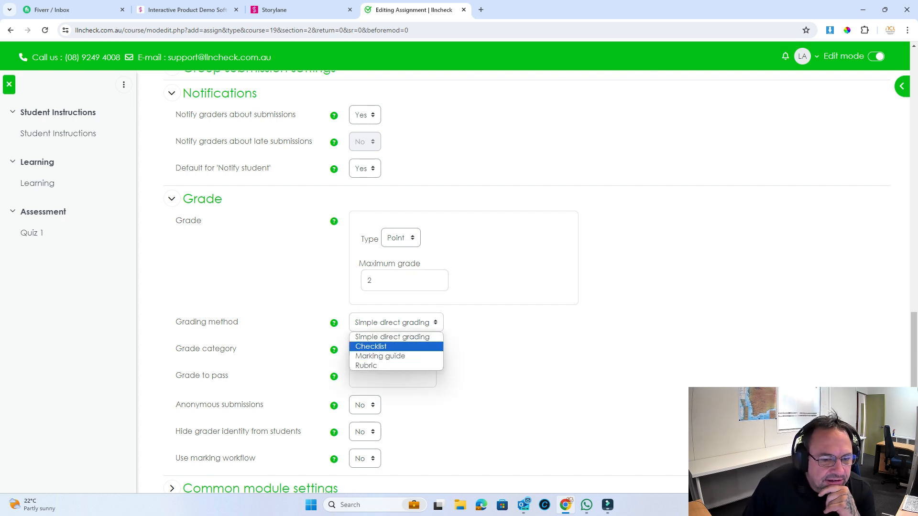
click(381, 347)
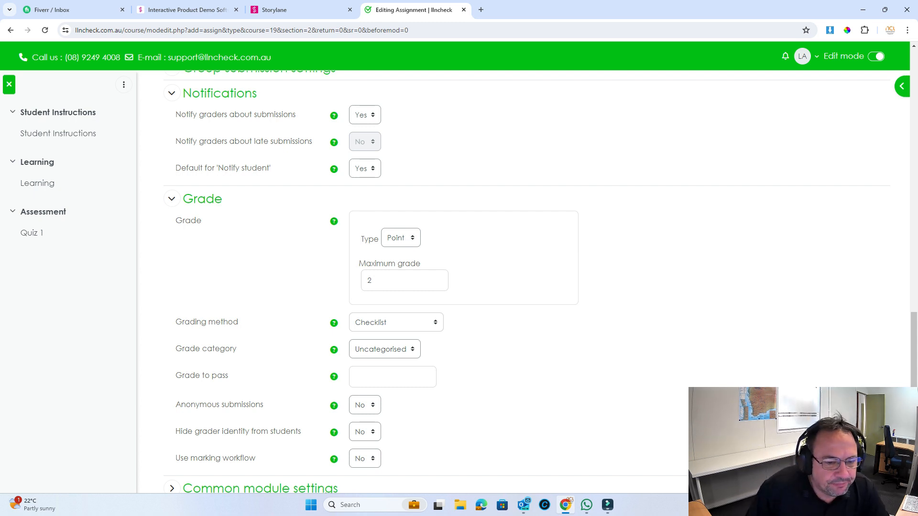
Change the assignment's maximum grade to 3 and set its grade to pass to 3.
double_click(369, 281)
text(3)
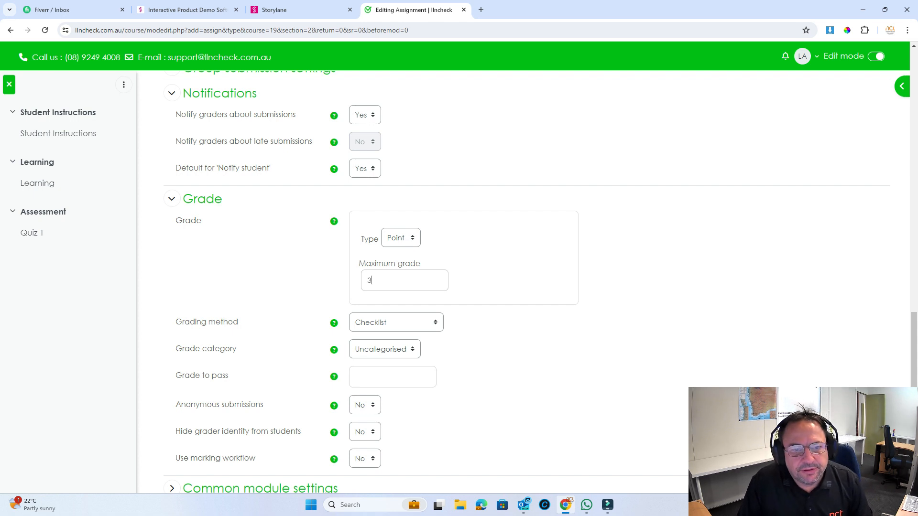
text(3)
Add completion requirements so the assignment needs a passing grade but no submission, and save and display the assignment.
scroll(526, 282, down, 4)
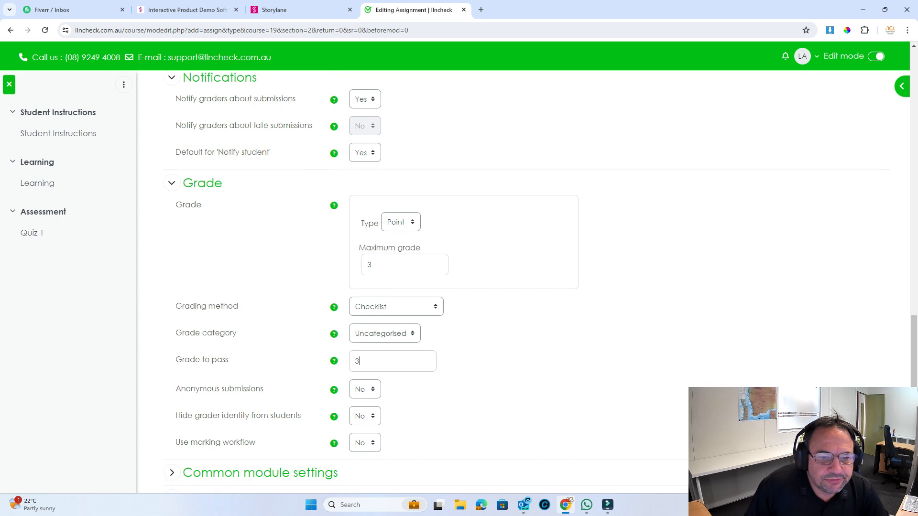
scroll(526, 282, up, 2)
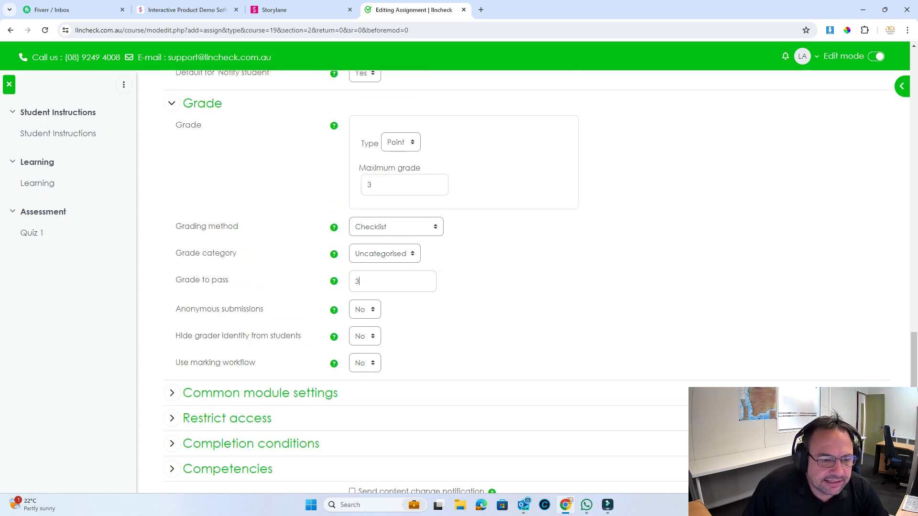
scroll(526, 282, down, 2)
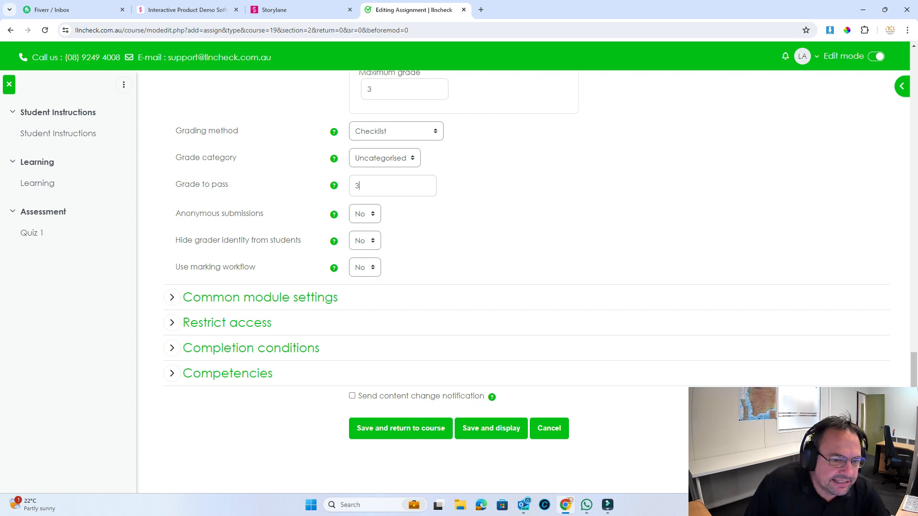
click(171, 348)
scroll(171, 348, down, 2)
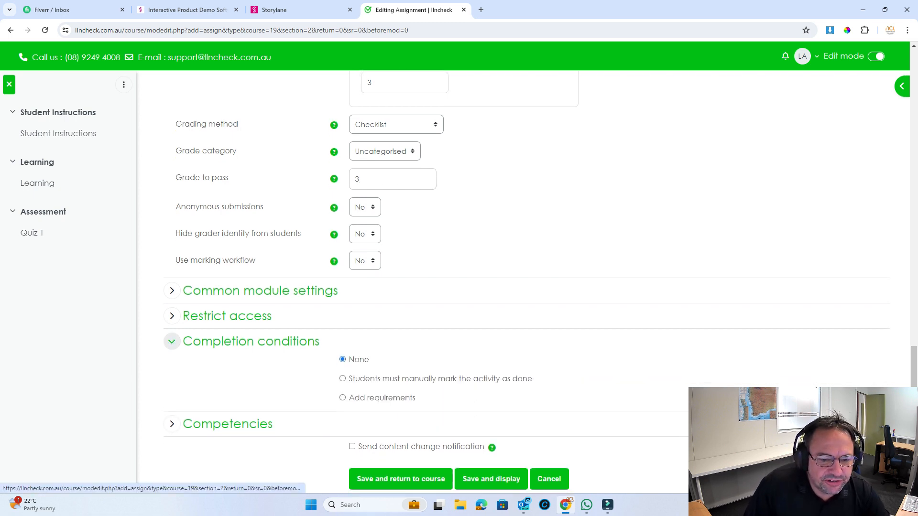
click(342, 309)
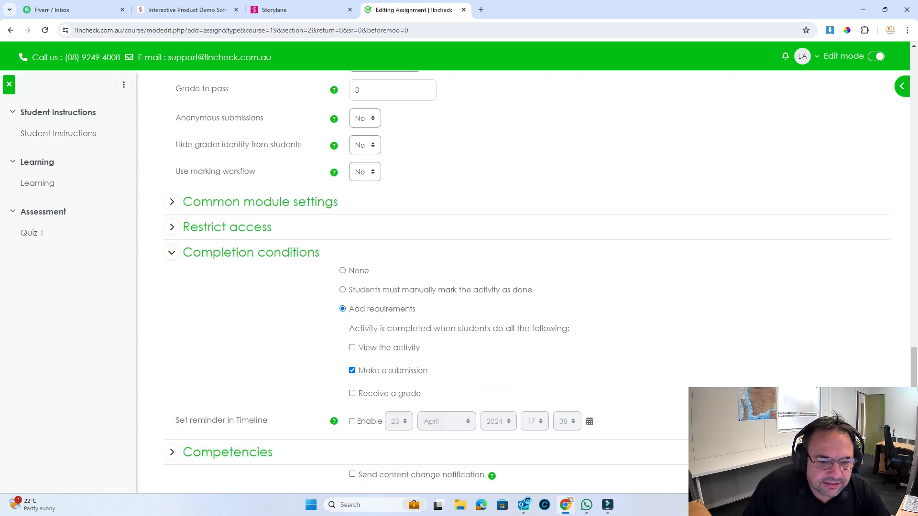
click(352, 393)
scroll(352, 393, down, 2)
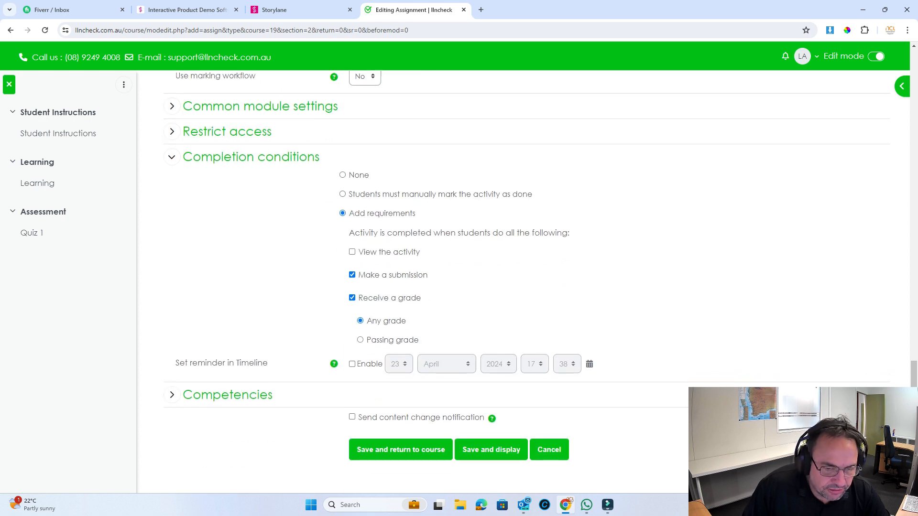
click(361, 340)
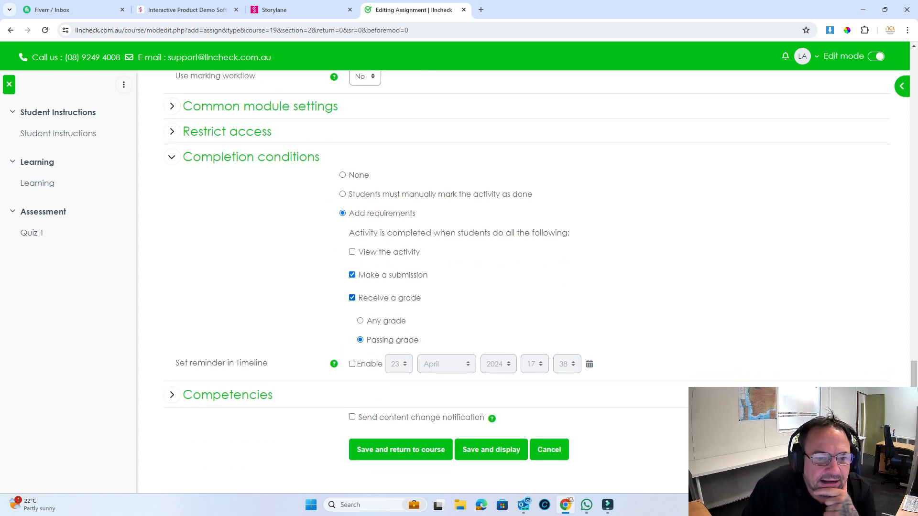
click(352, 275)
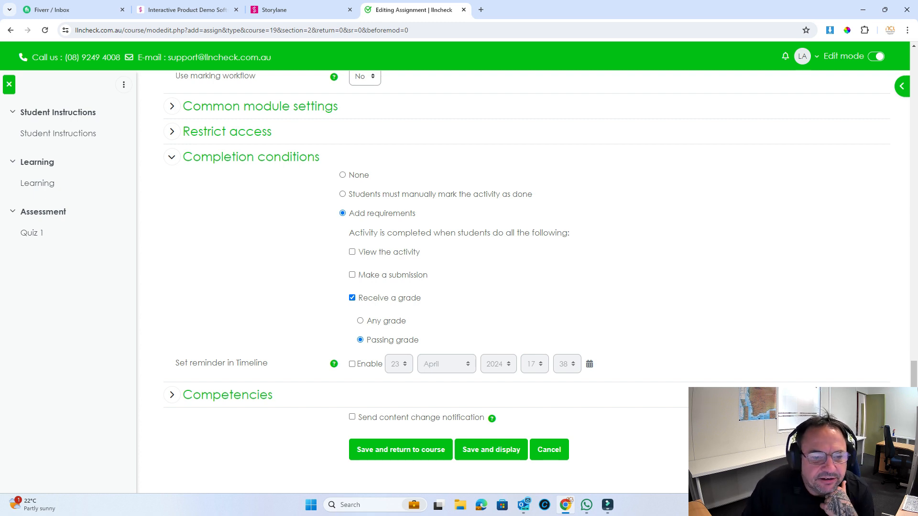
scroll(491, 354, down, 2)
click(491, 353)
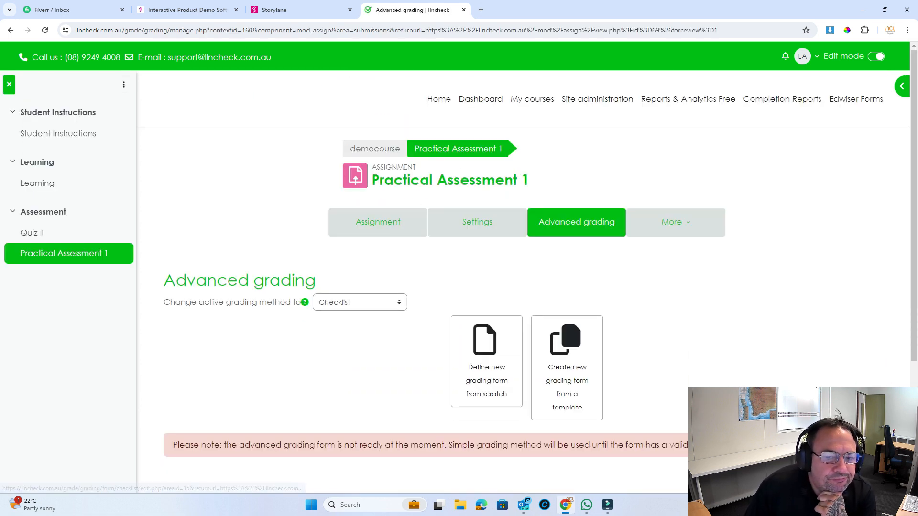
Define a new checklist grading form from scratch and name it Practical Assessment 1.
scroll(491, 354, down, 2)
click(487, 265)
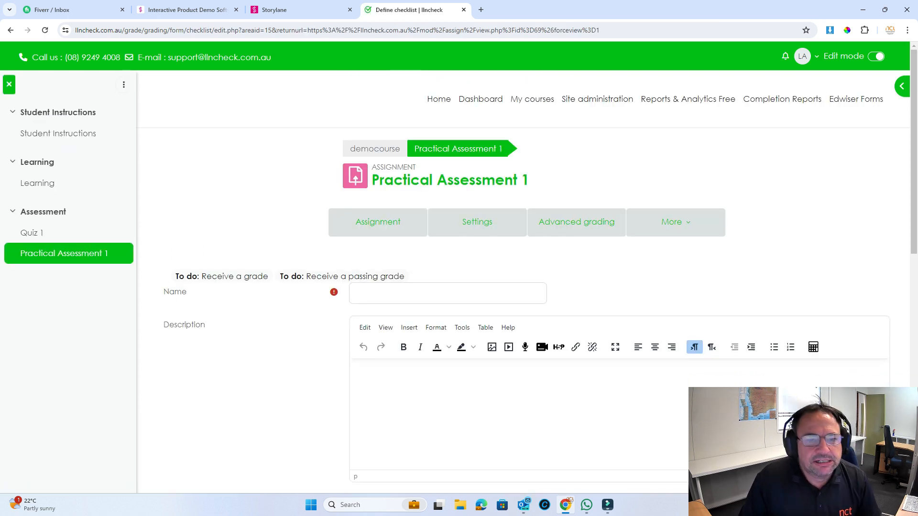
text(Pr)
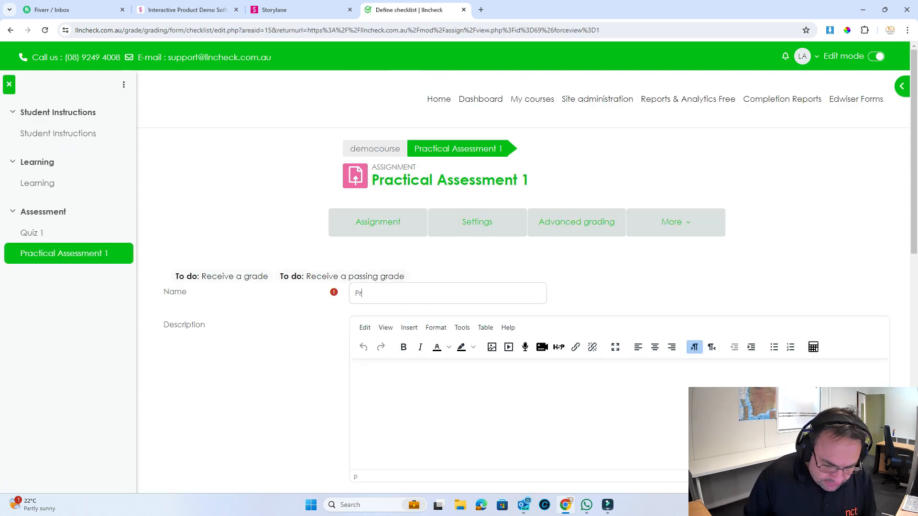
text(acticalk)
key(BackSpace)
text(Assessm)
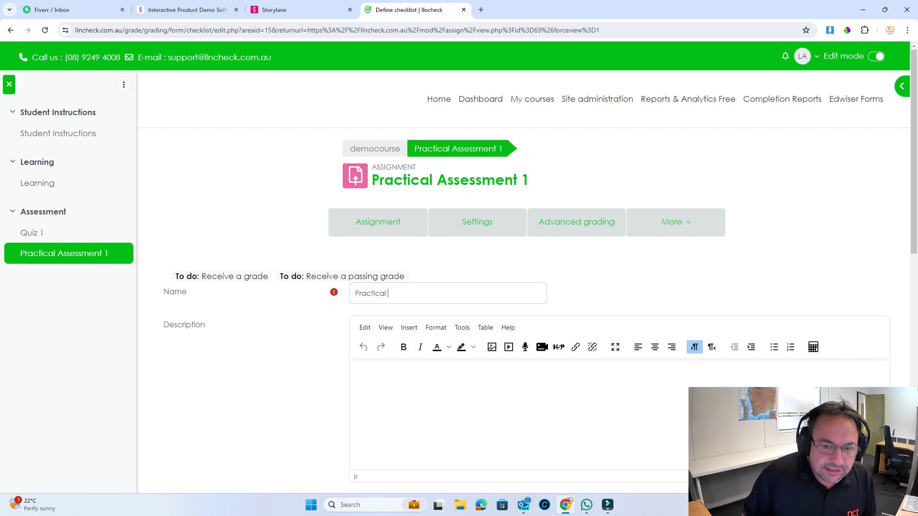
text(ent 1)
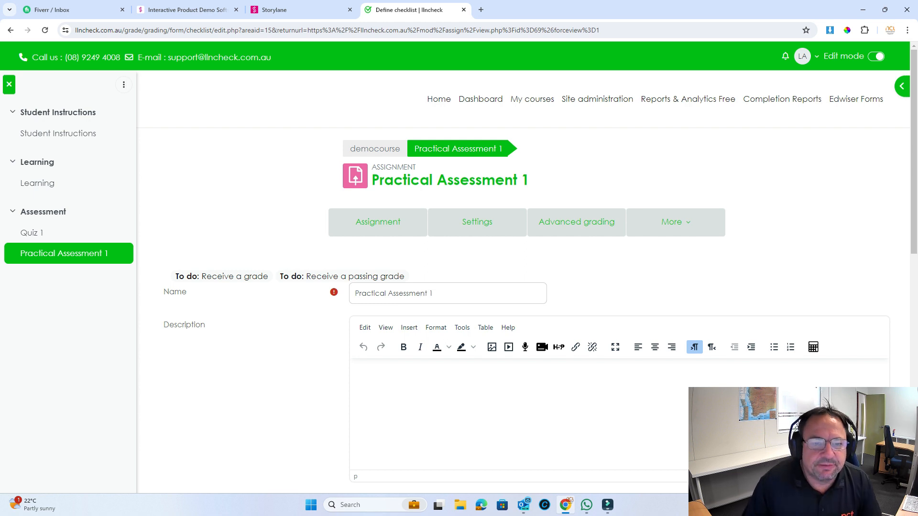
Name the checklist's group Assessment Criteria.
scroll(526, 267, down, 6)
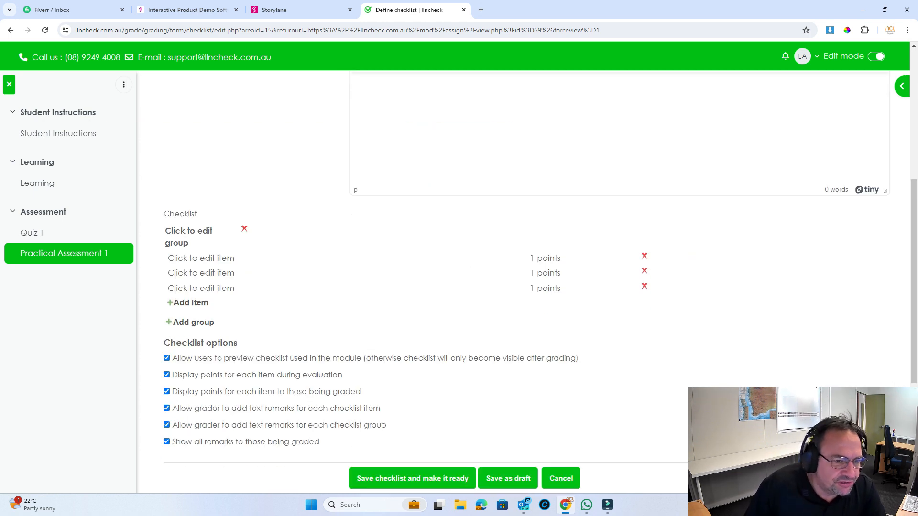
click(189, 236)
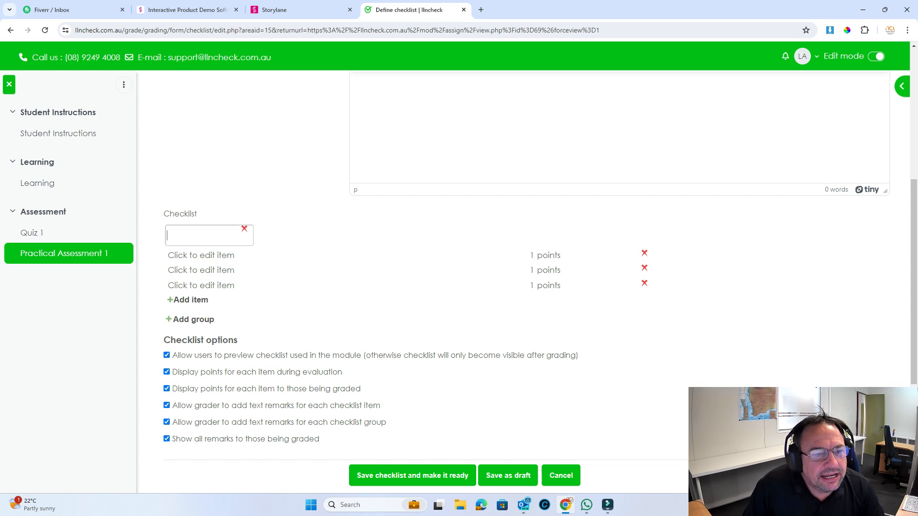
text(Assessment Criteria)
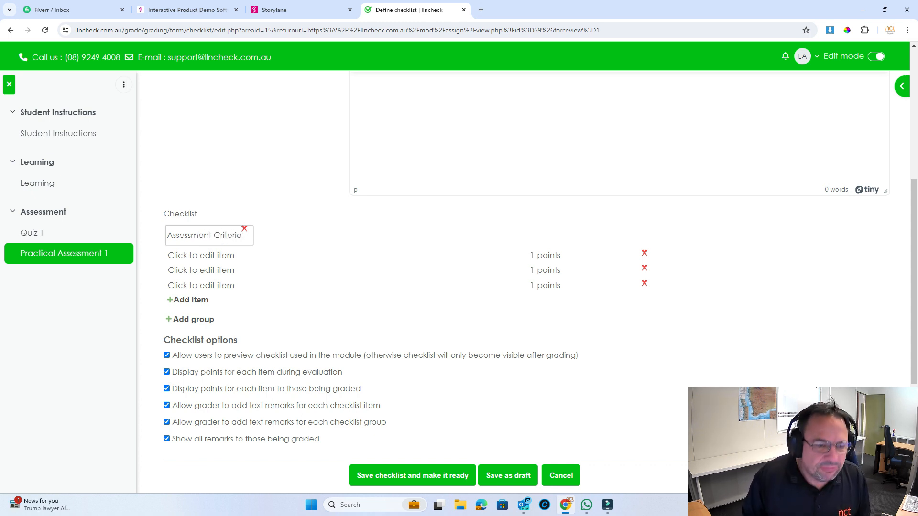
key(Return)
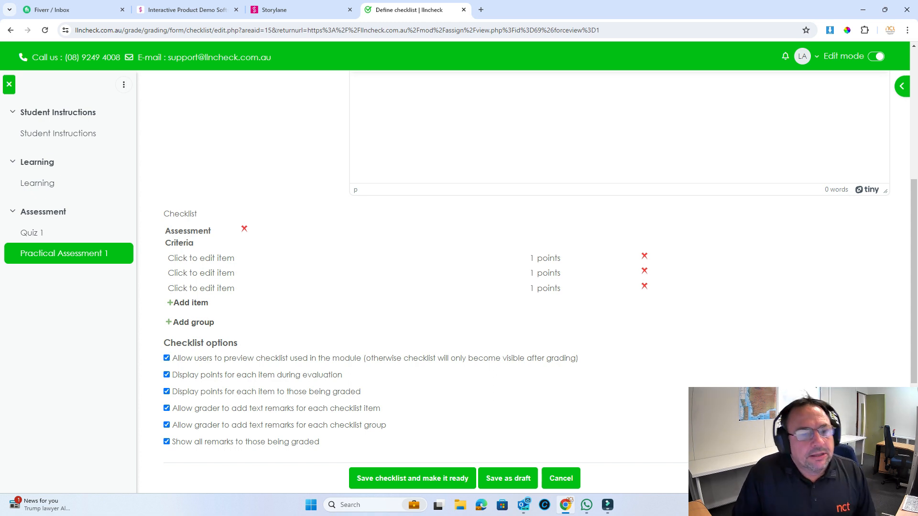
Fill in the first checklist item as "Student lifts heavy item bending their knees".
click(200, 258)
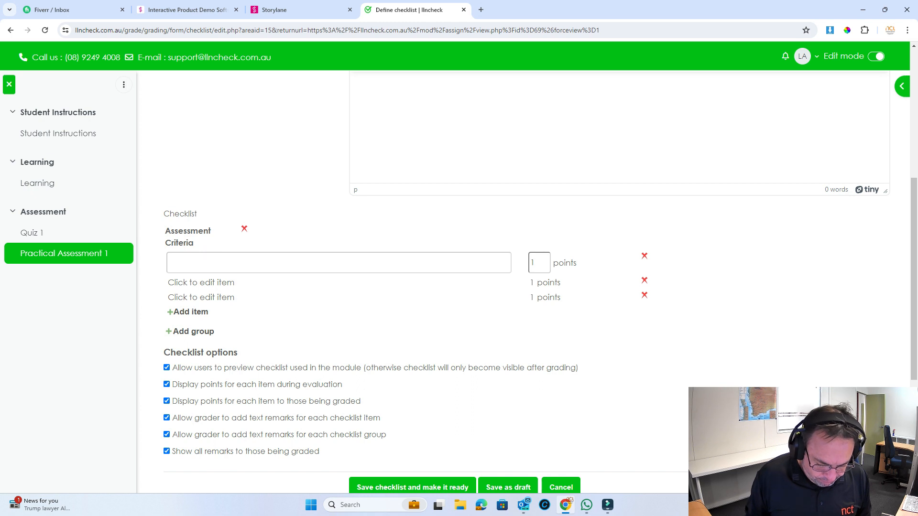
text(Stu)
text(dent )
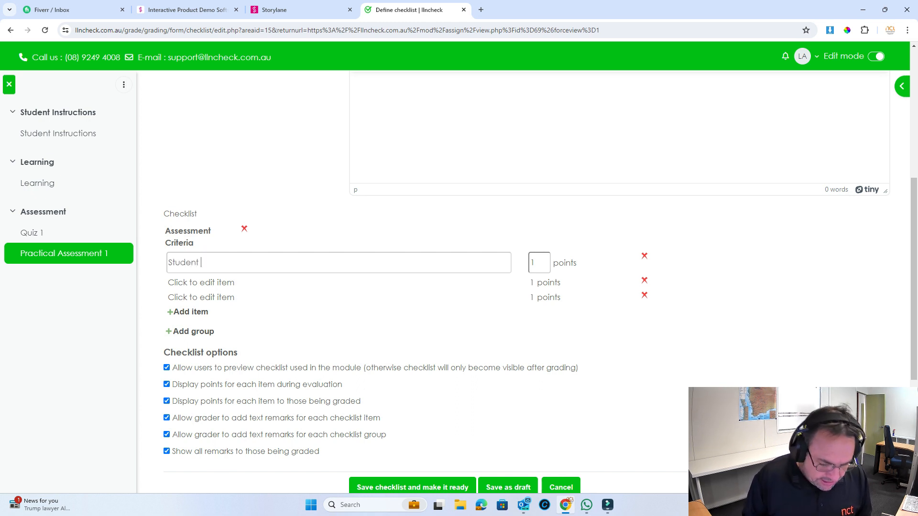
text(lif)
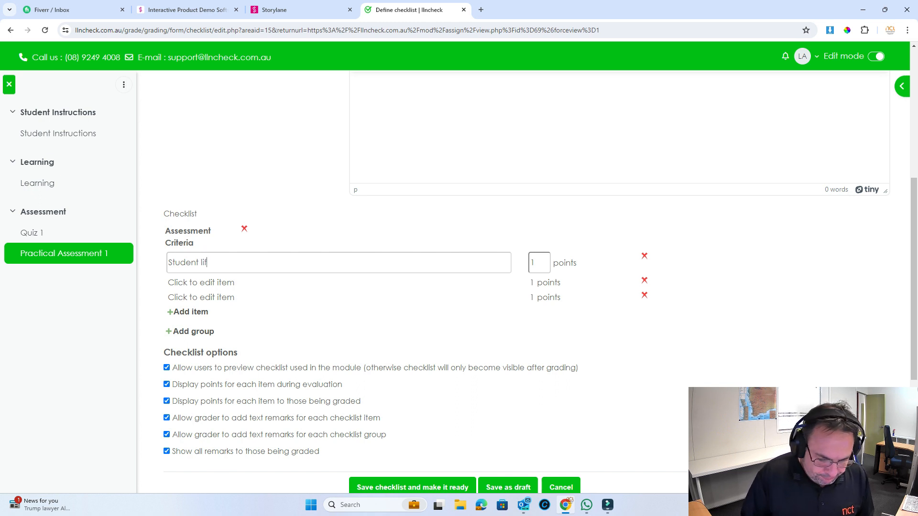
text(ts hea)
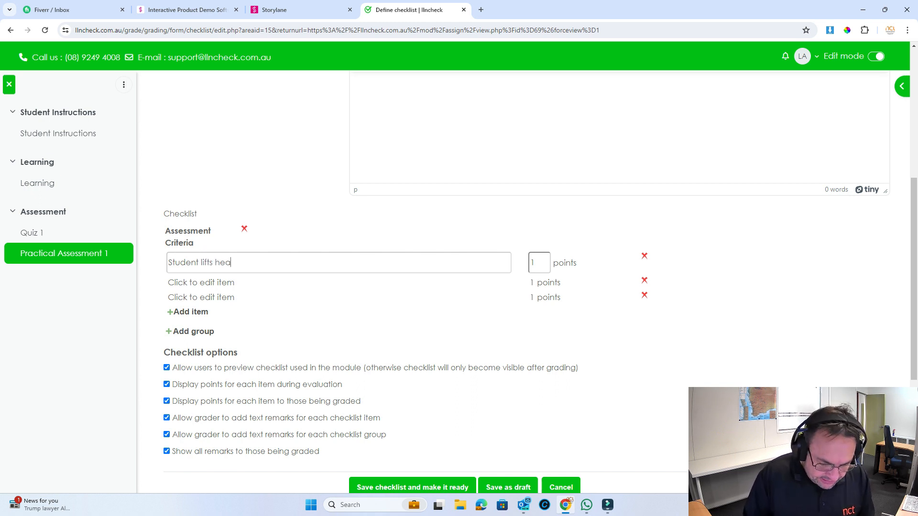
text(vy item )
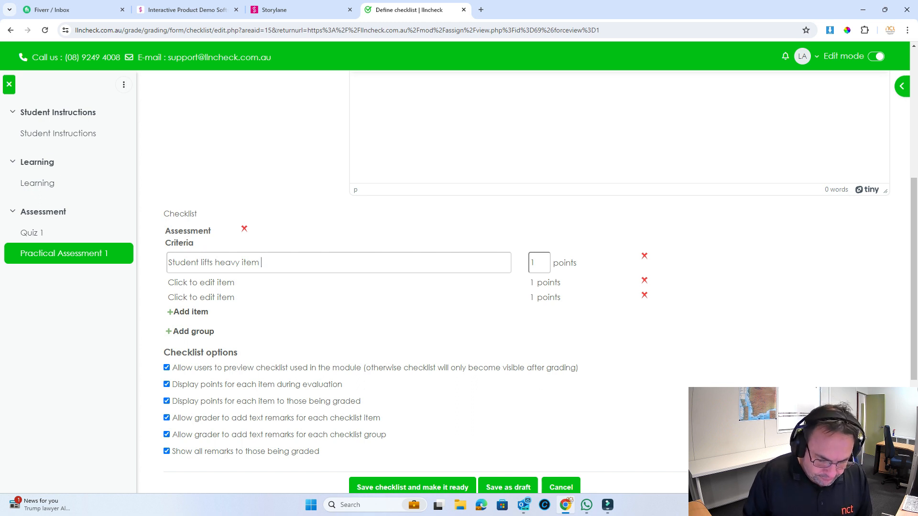
text(bending their n)
key(BackSpace)
text(knees)
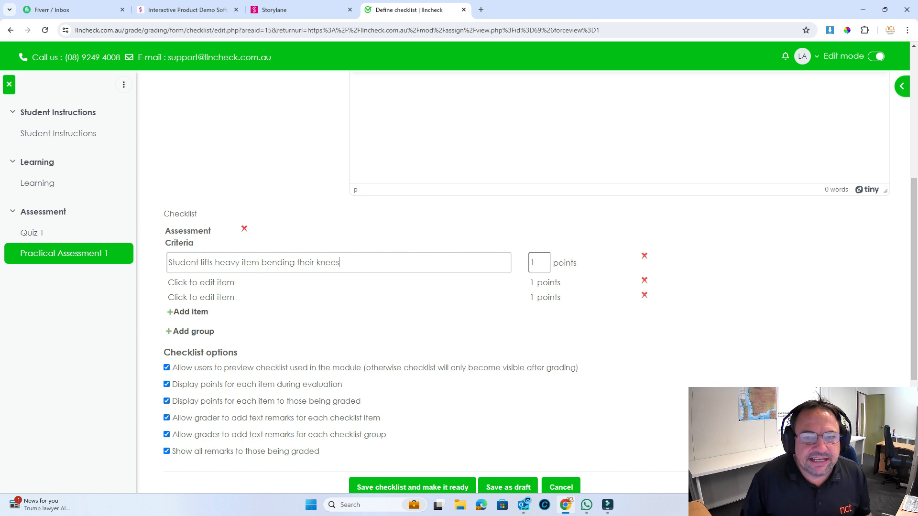
key(Return)
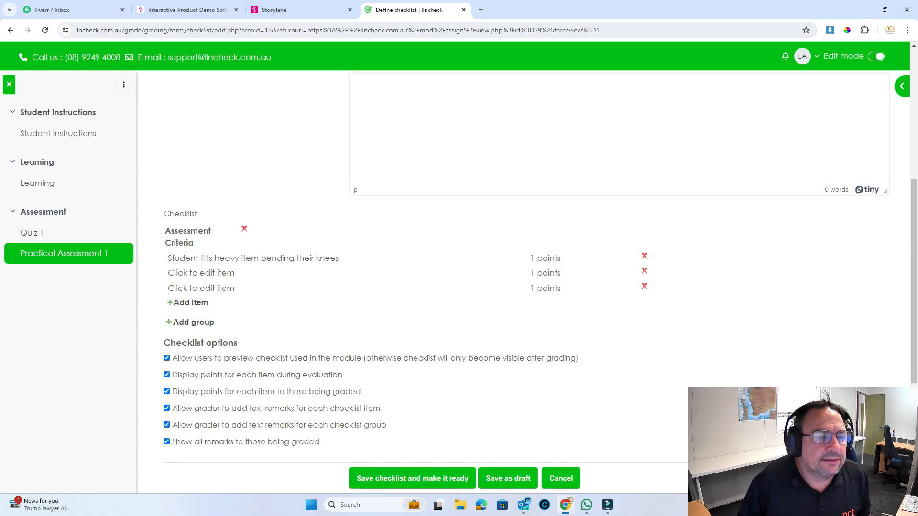
Fill in the second checklist item as "Student gets help from co-worker when lifting heavy items".
click(200, 273)
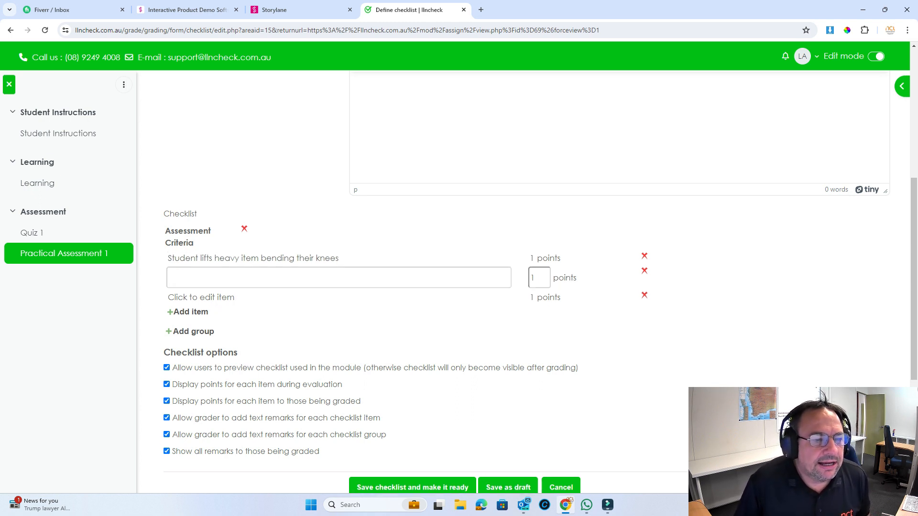
text(Student)
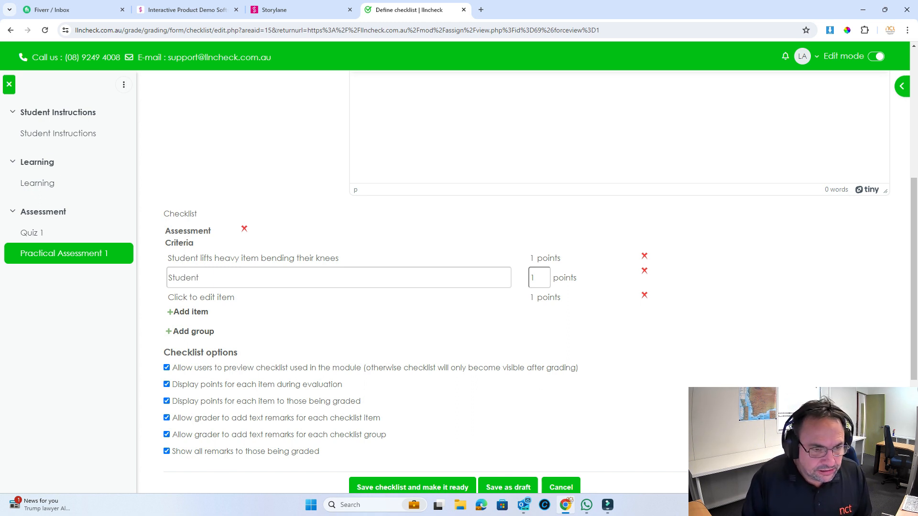
text( gets h)
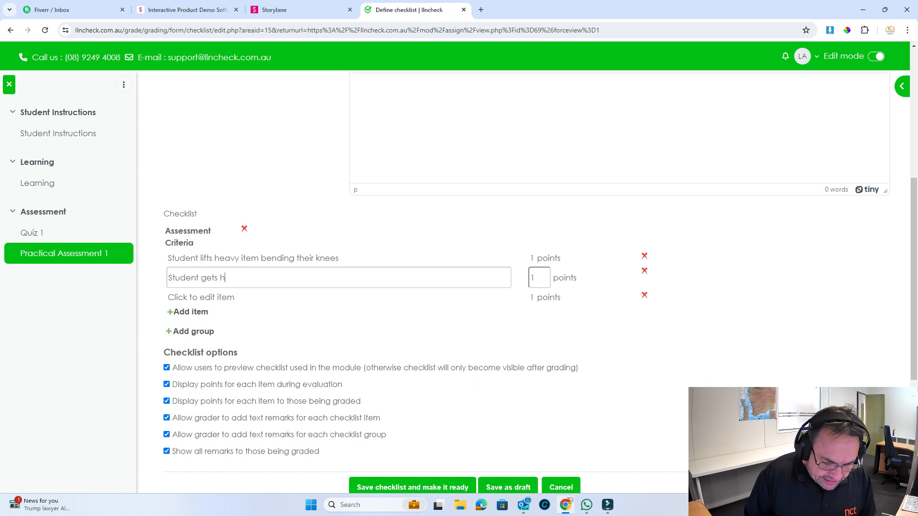
text(elp from co-worker)
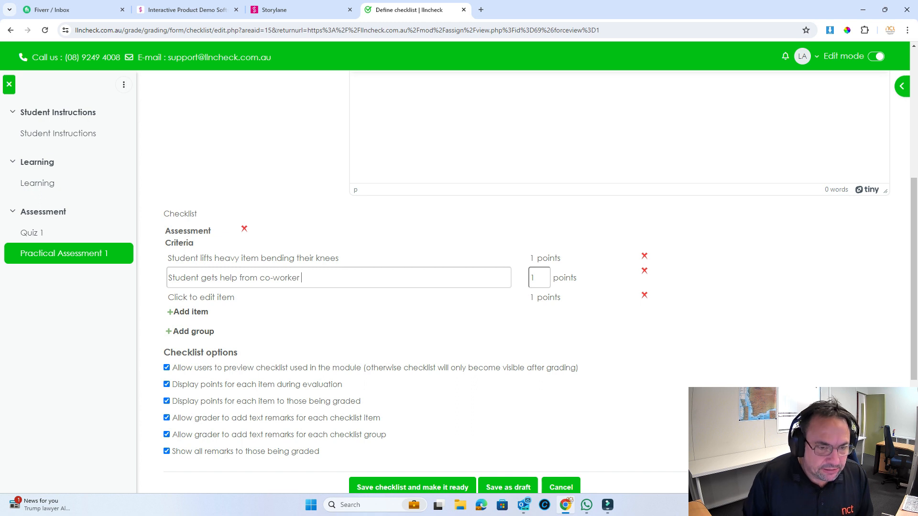
text( when lifting)
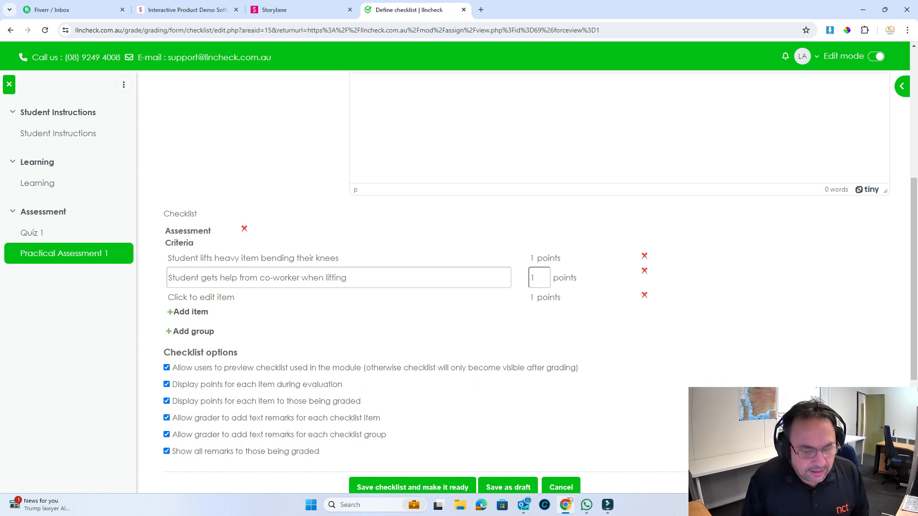
text( heavy items)
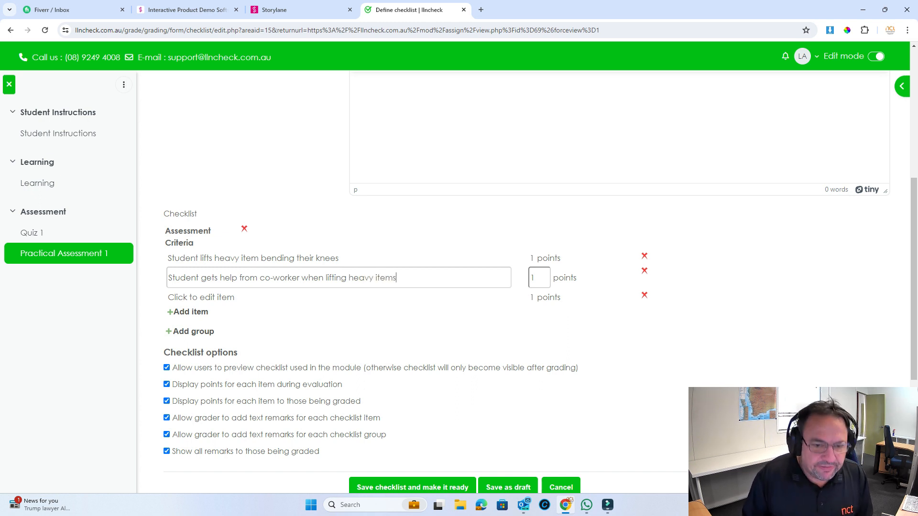
key(Return)
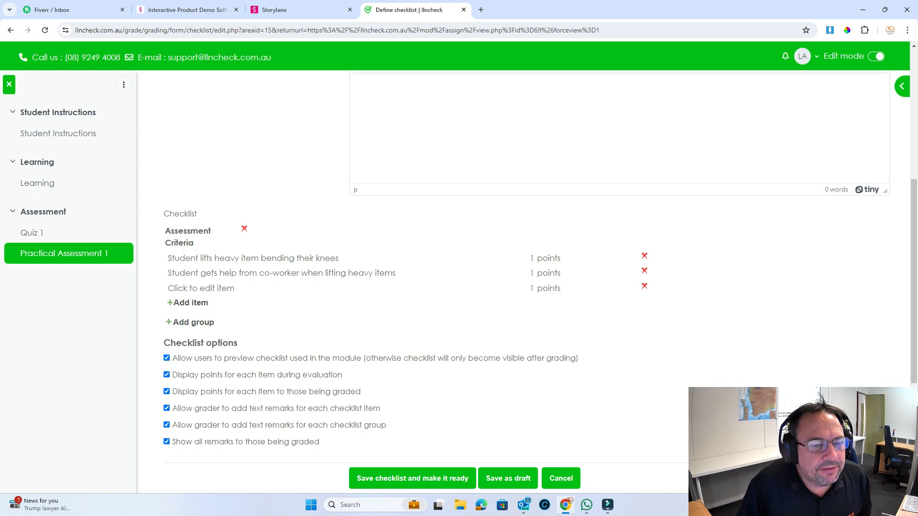
Fill in the third checklist item as "Student assesses the weight of the load before lifting any item".
text(St)
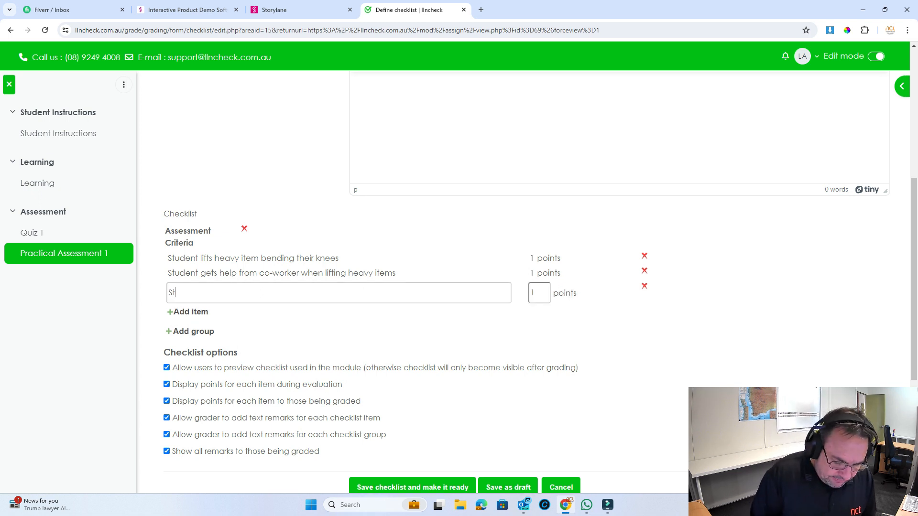
text(udent asse)
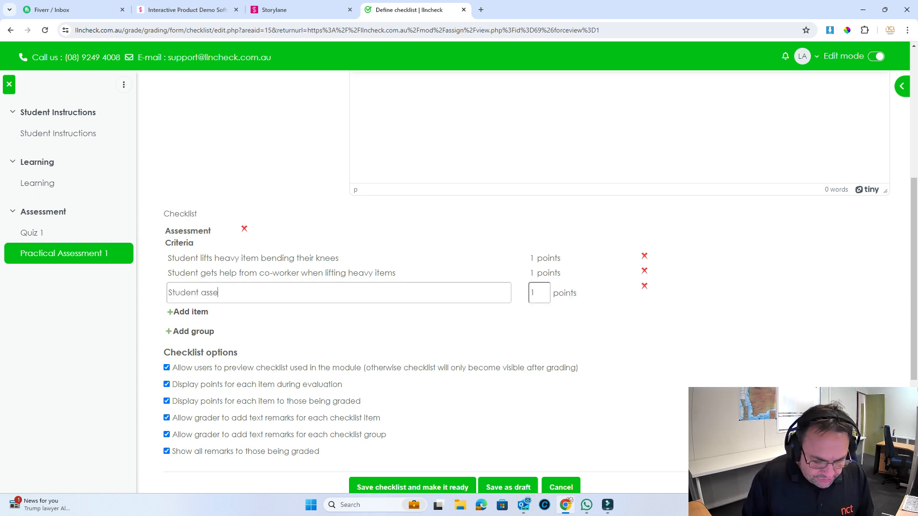
text(sses t)
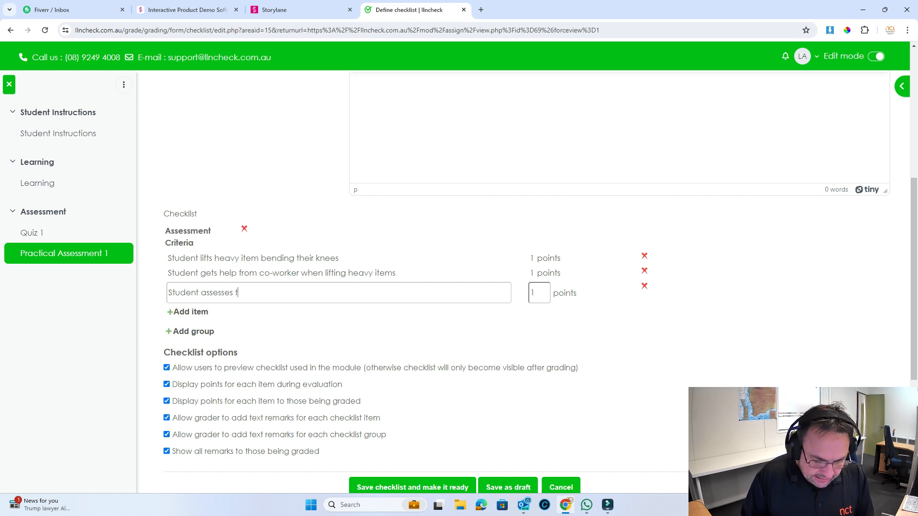
text(he w)
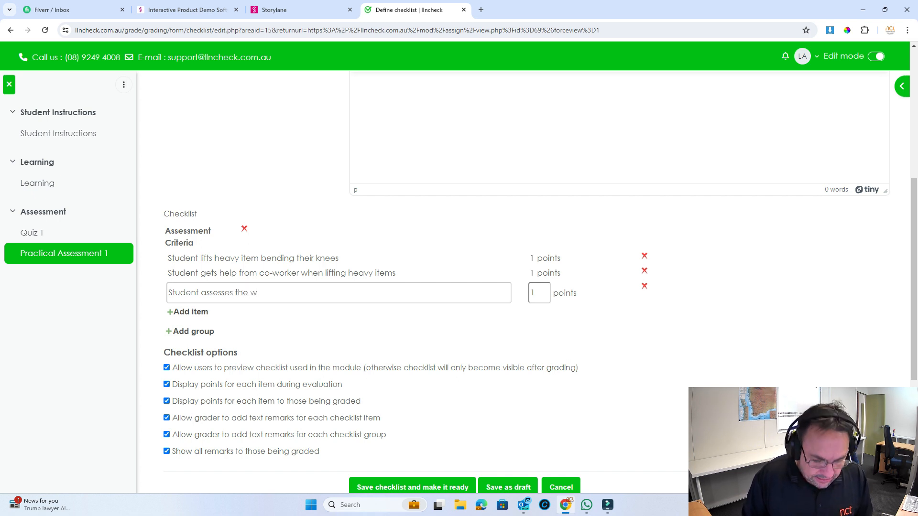
text(eight of t)
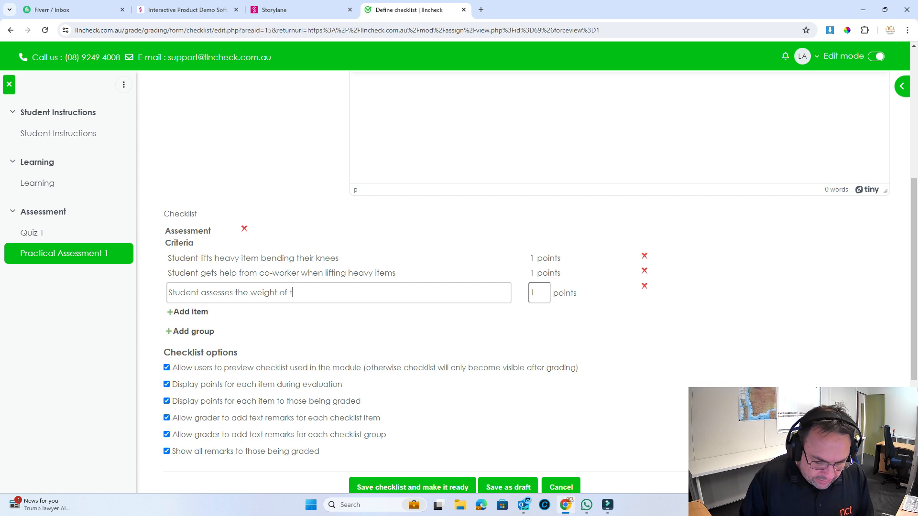
text(he load before lifting )
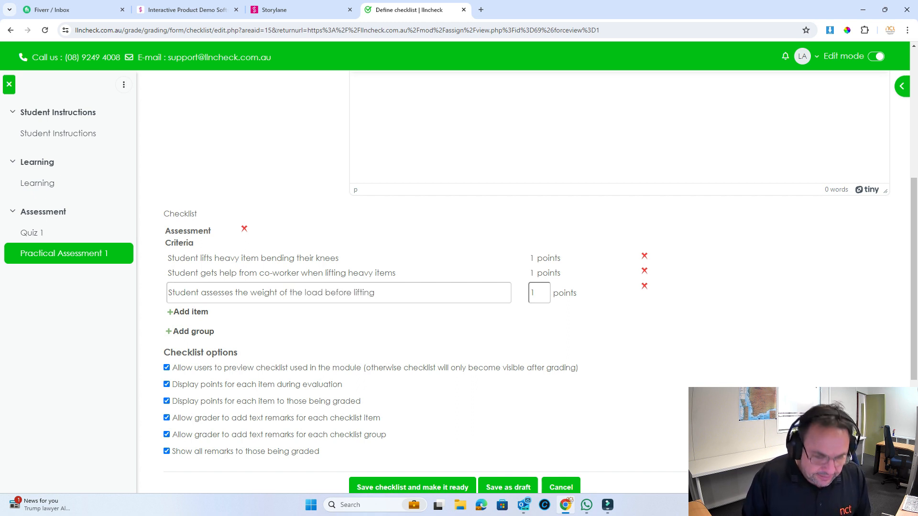
text(any item)
key(Return)
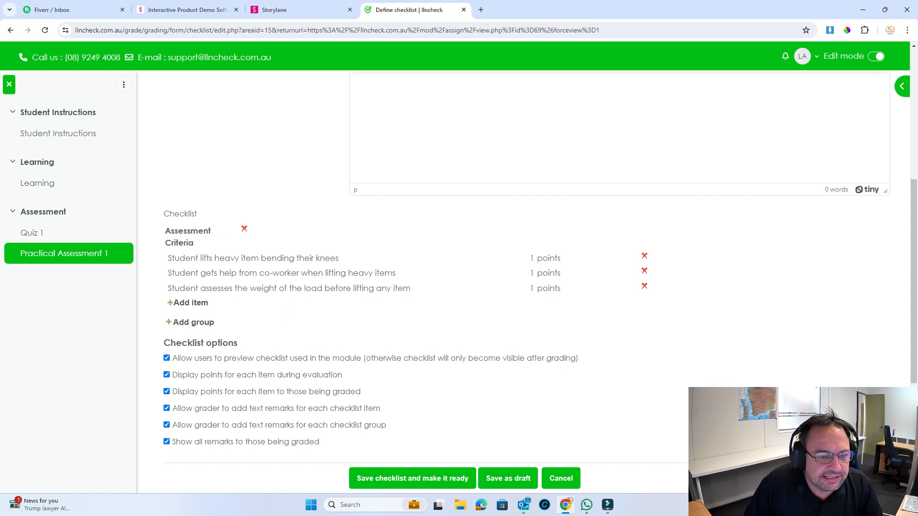
Save the Practical Assessment 1 checklist and make it ready for use.
click(413, 479)
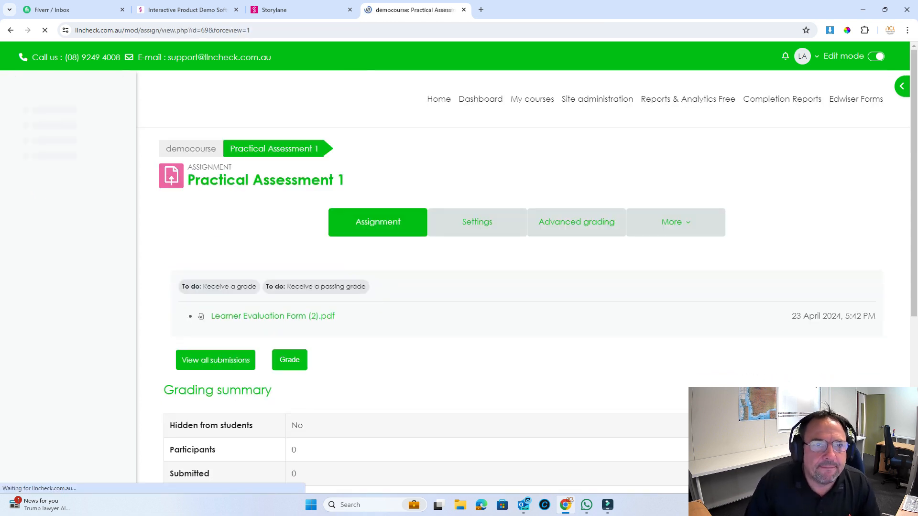
scroll(526, 268, down, 2)
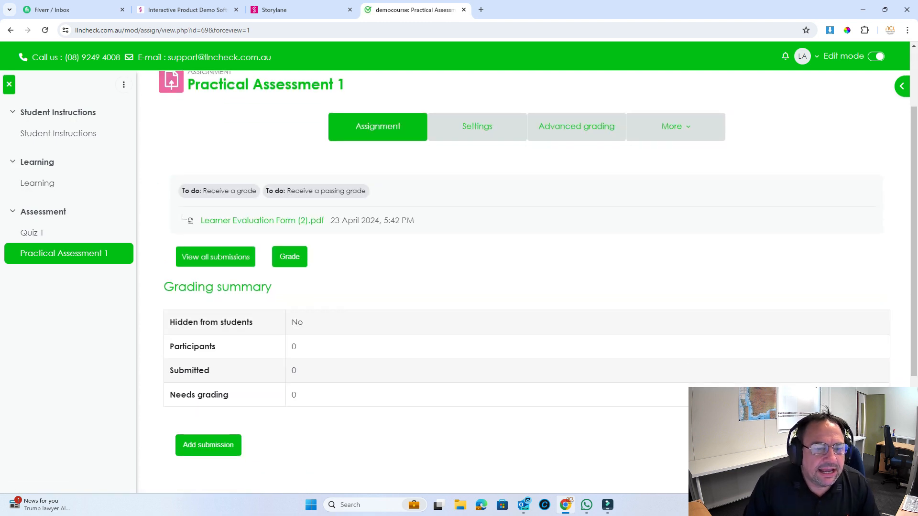
scroll(526, 268, up, 2)
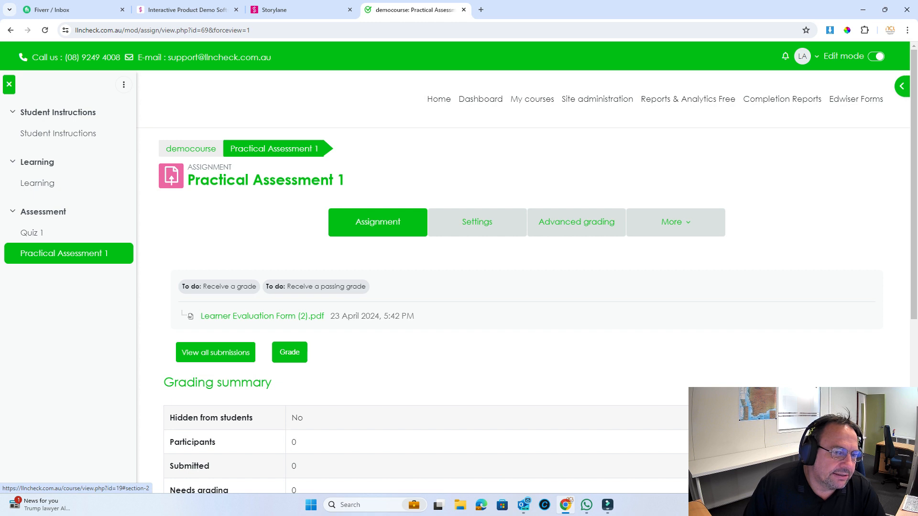
Review the Demo Course sections and the completion conditions of the Learning, Quiz 1 and Practical Assessment 1 activities.
click(43, 211)
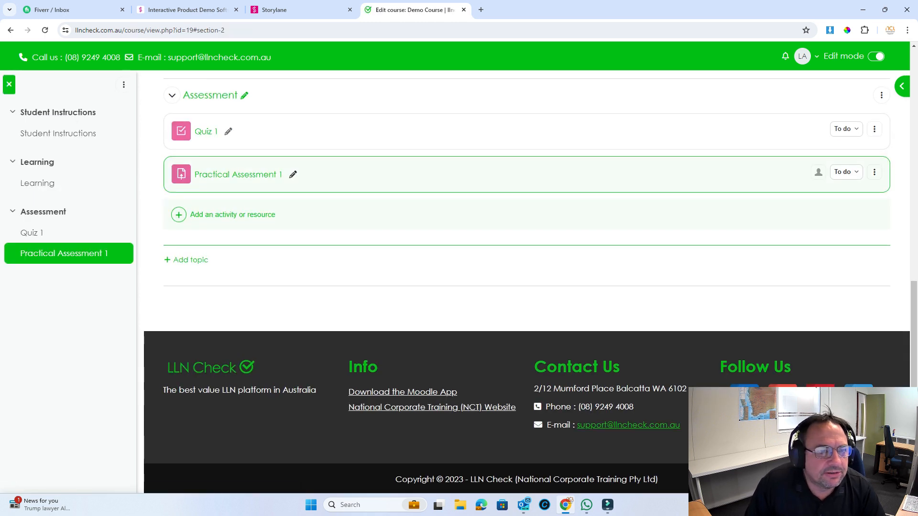
scroll(526, 239, up, 4)
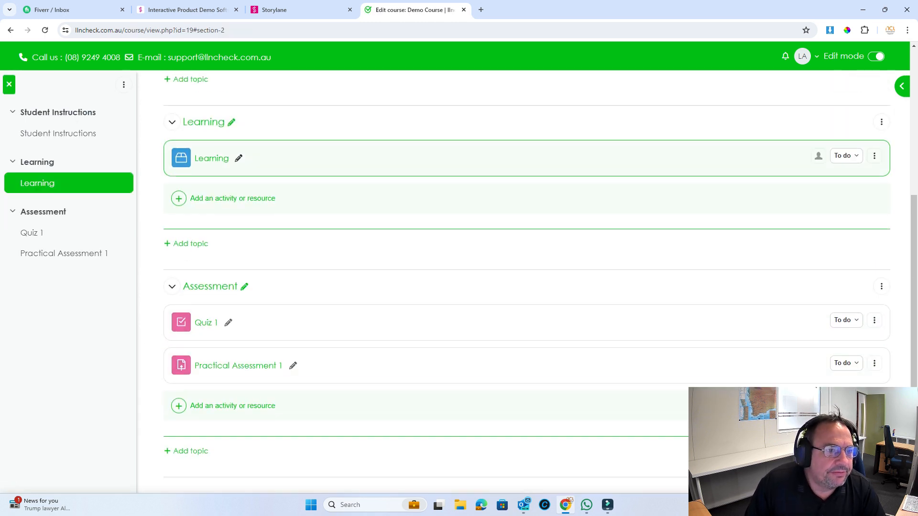
scroll(526, 239, up, 6)
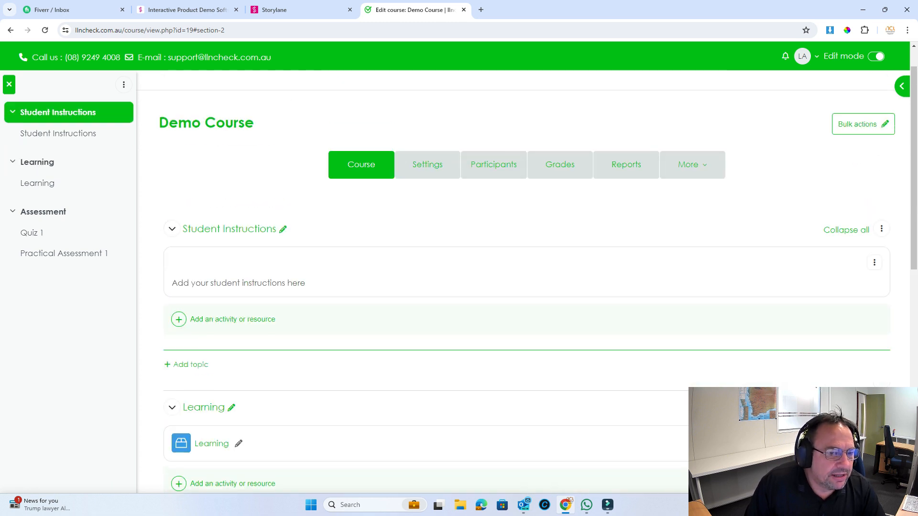
scroll(526, 239, down, 2)
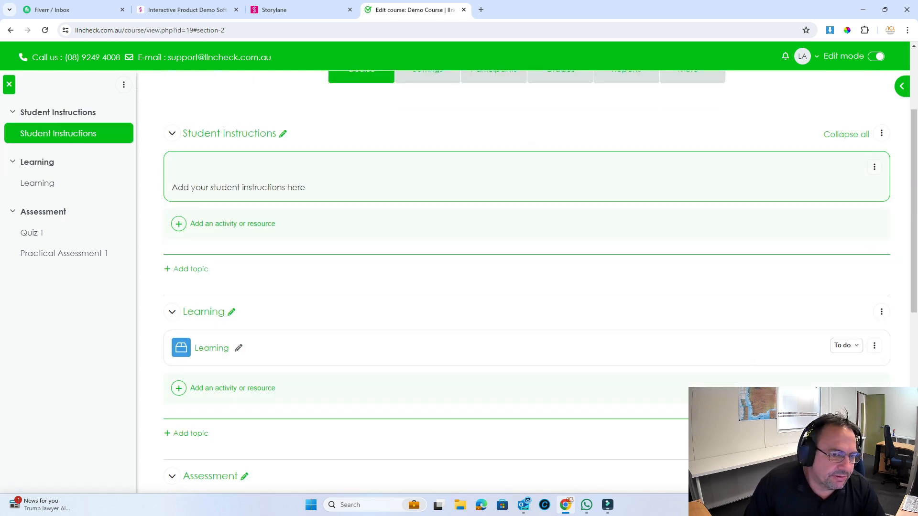
scroll(526, 287, down, 4)
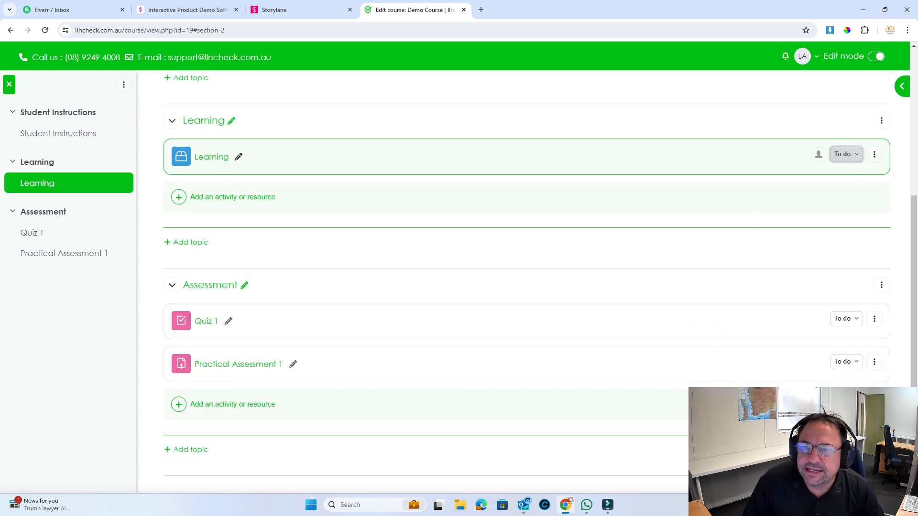
click(845, 154)
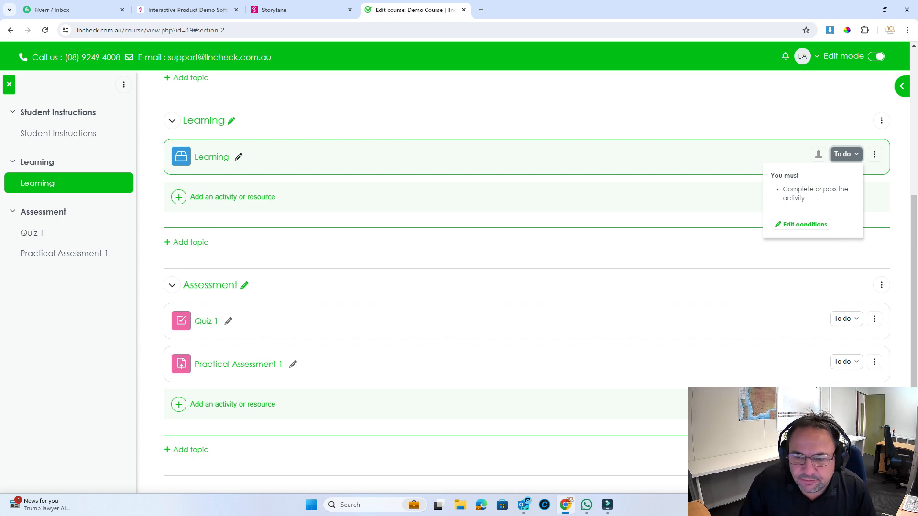
click(845, 318)
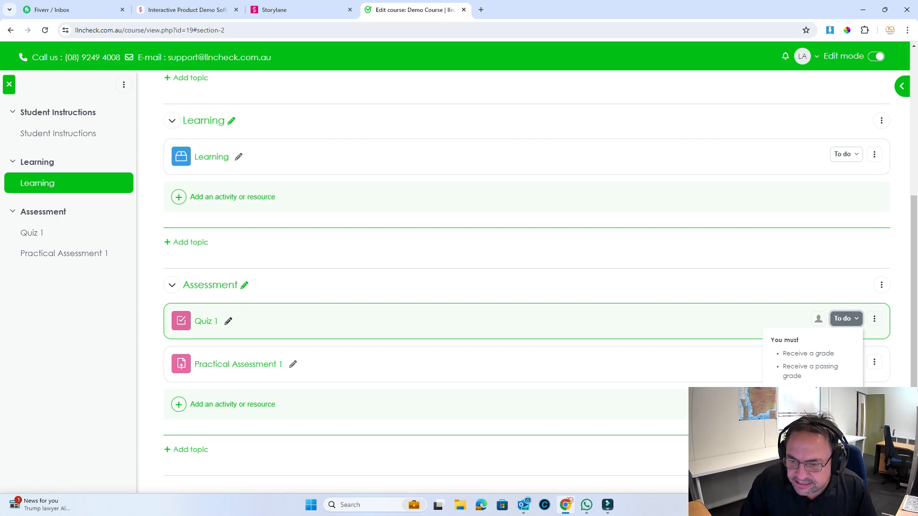
click(784, 283)
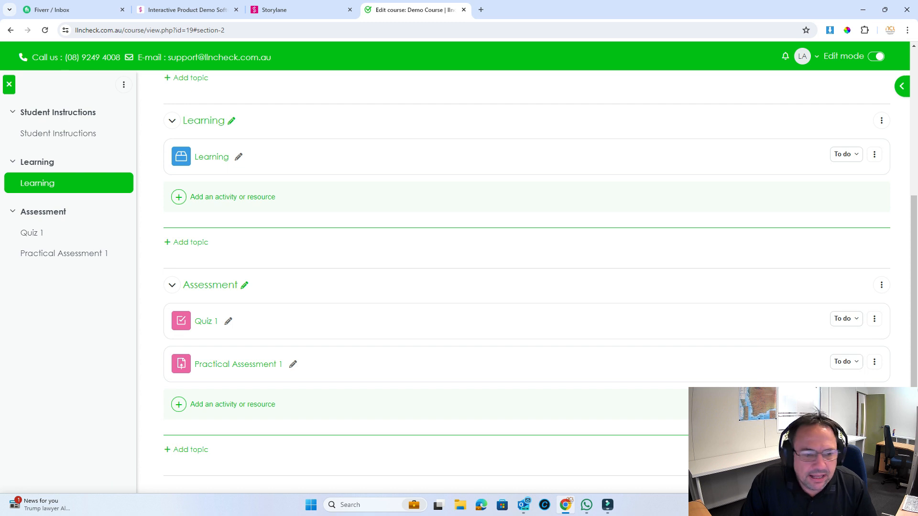
click(845, 361)
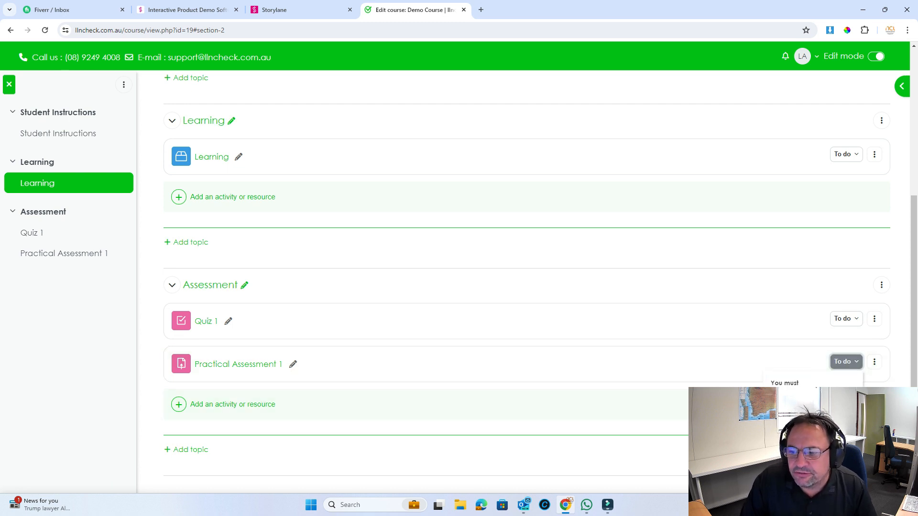
click(755, 365)
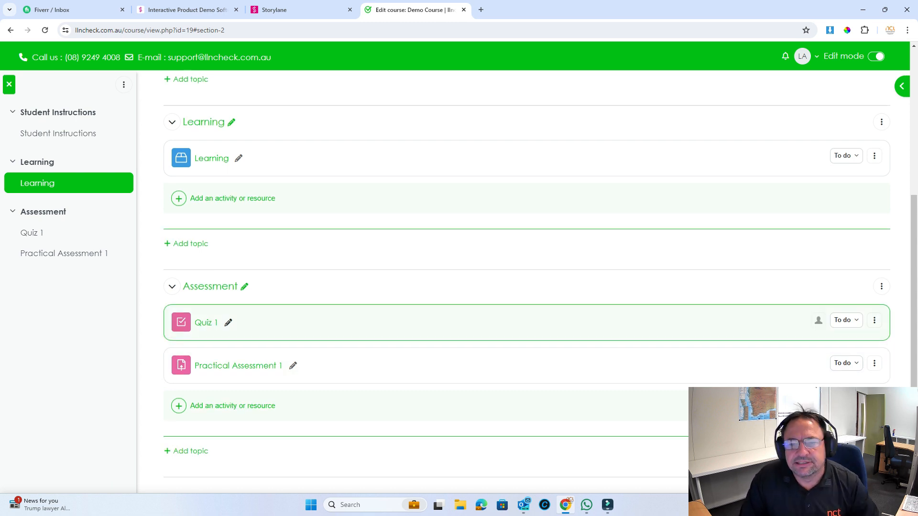
Make course completion require the Learning SCORM package, Quiz 1 and Practical Assessment 1, and save the completion settings.
scroll(528, 301, up, 7)
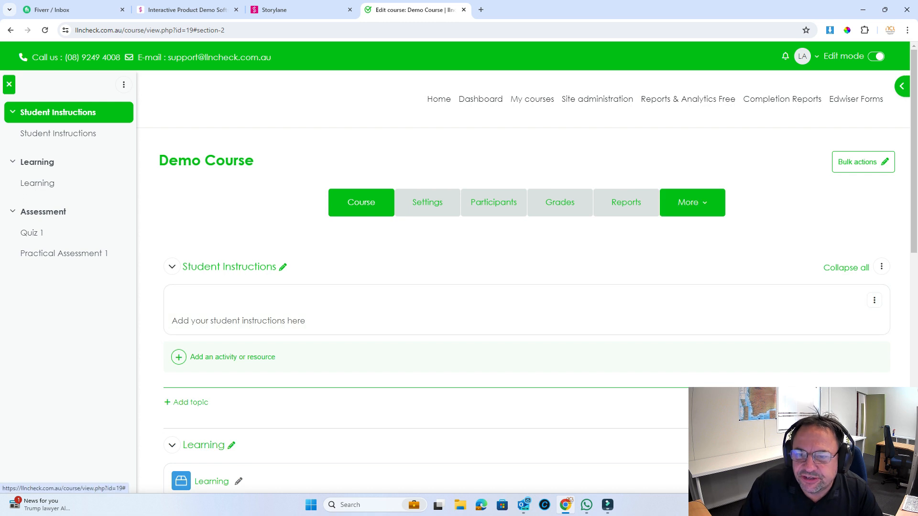
click(688, 202)
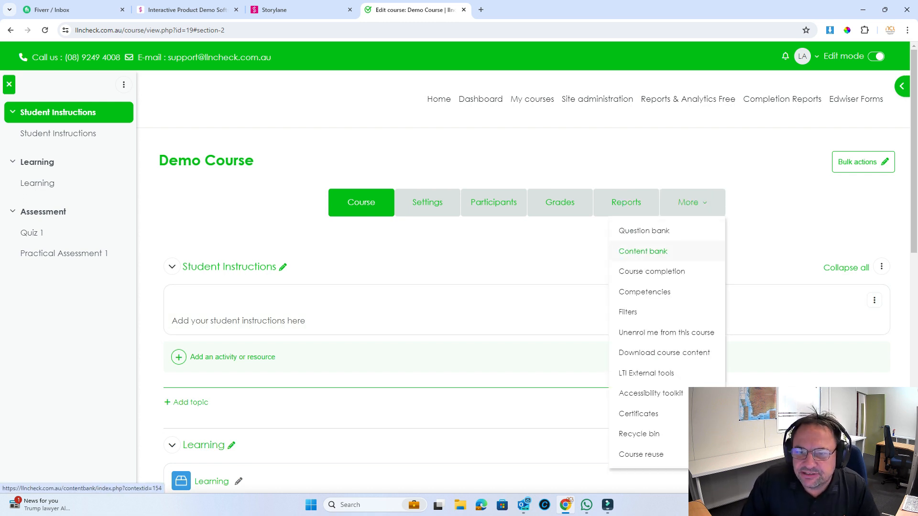
click(651, 271)
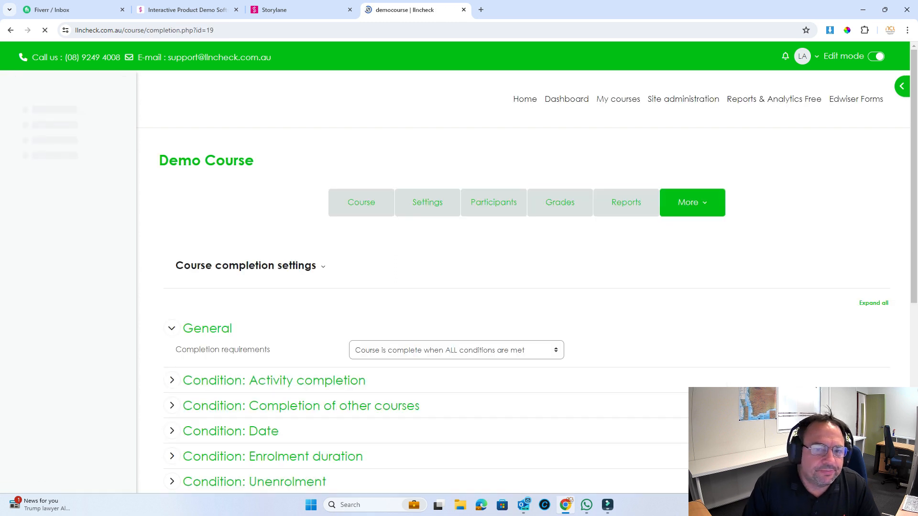
scroll(171, 334, down, 4)
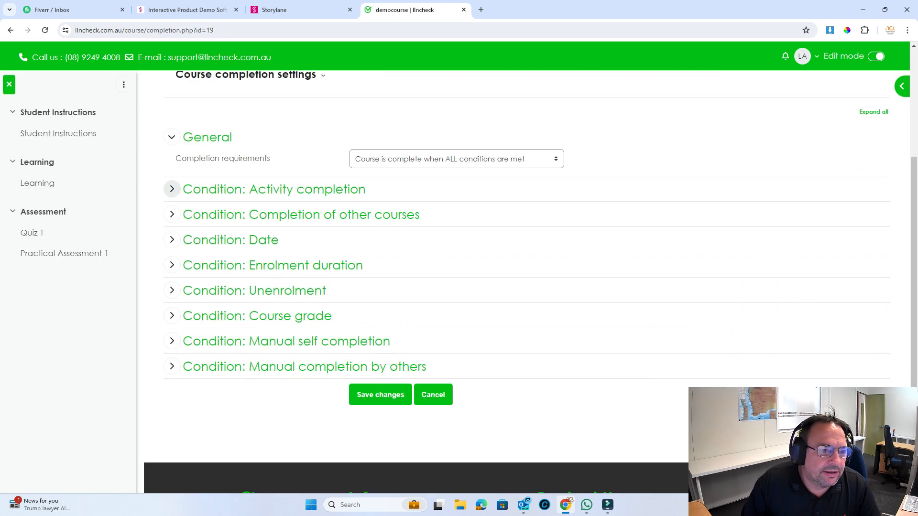
click(171, 189)
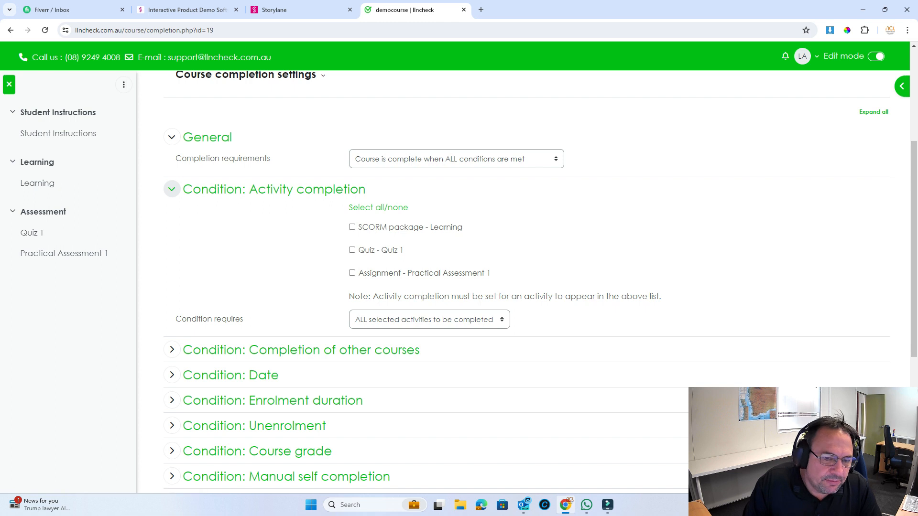
click(352, 227)
click(352, 250)
click(352, 272)
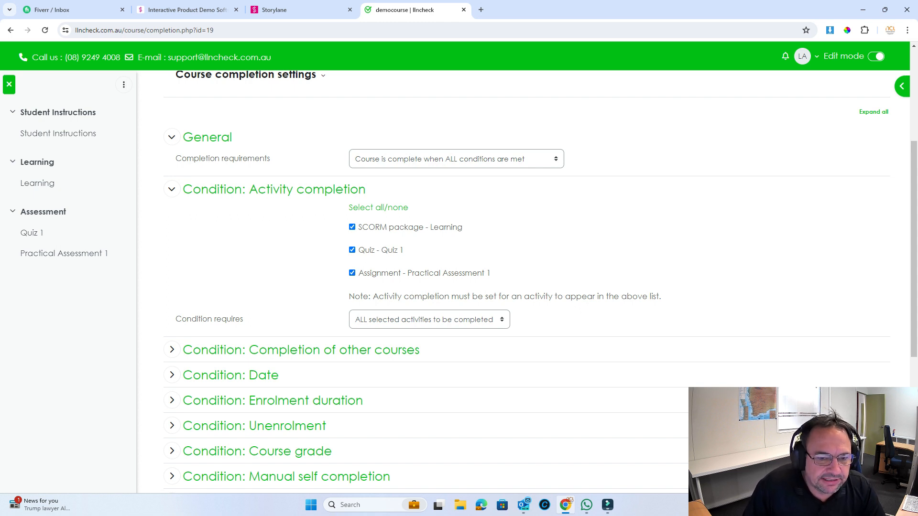
scroll(541, 282, down, 4)
click(380, 338)
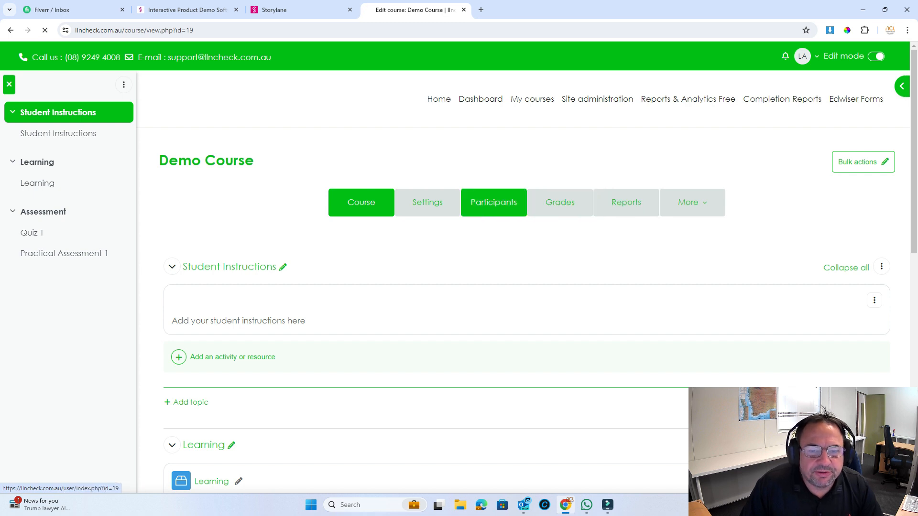
Add the Student role to the enrolled admin account among the course participants and save the role change.
click(493, 202)
scroll(495, 201, down, 4)
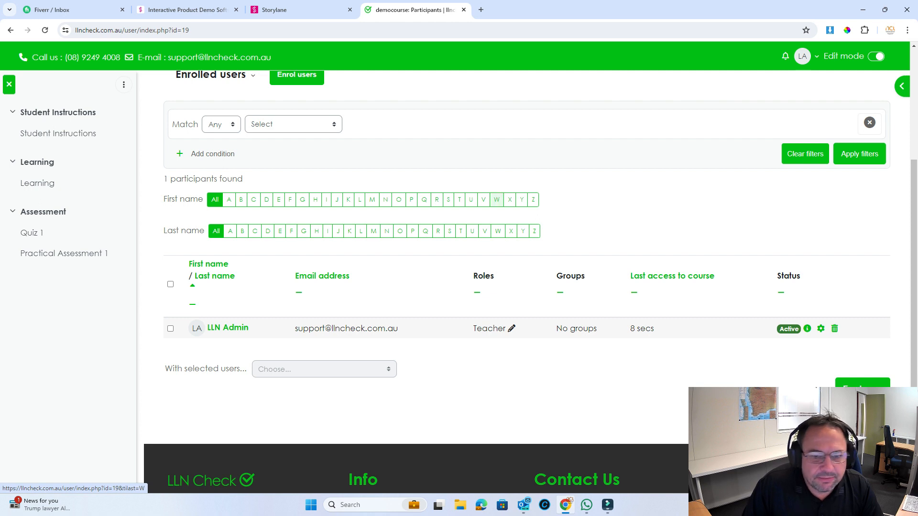
click(511, 328)
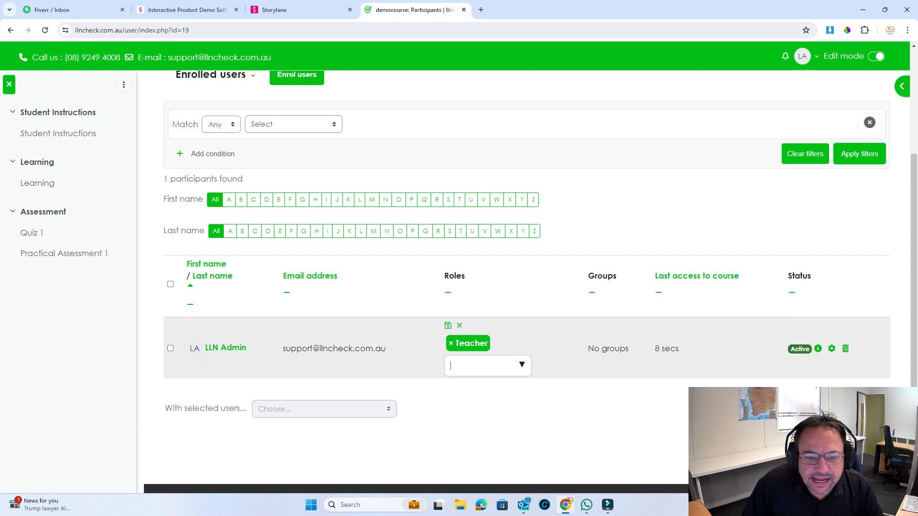
text(s)
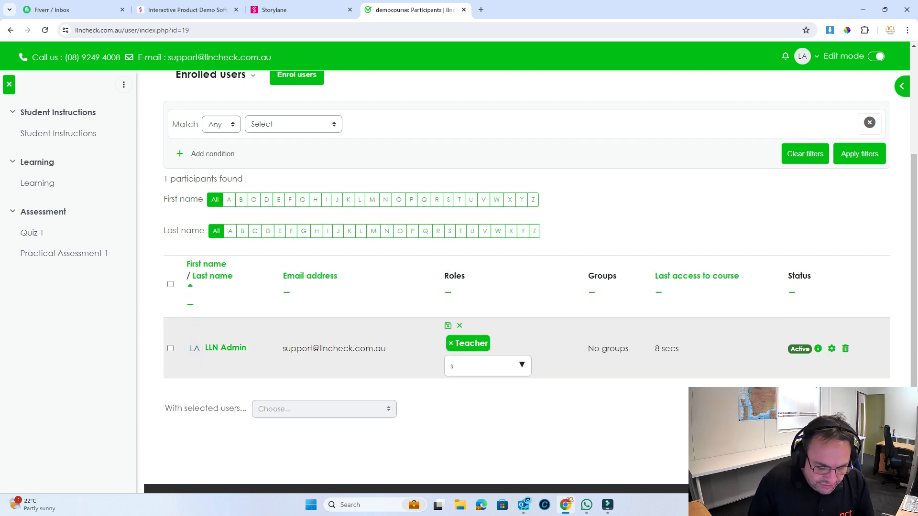
text(tudent)
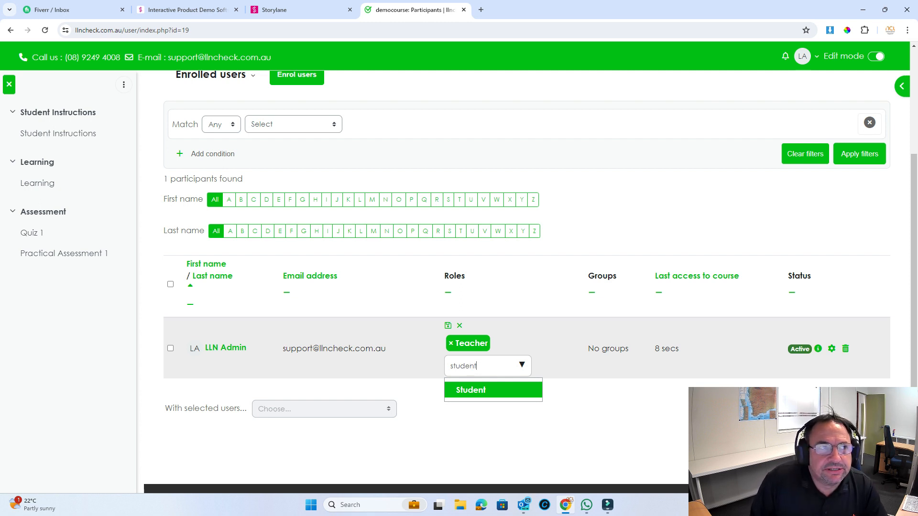
key(Return)
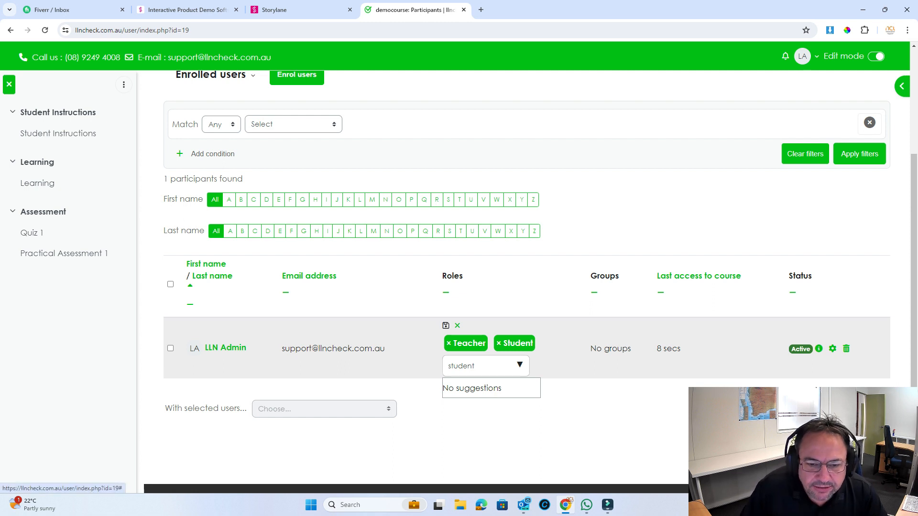
click(446, 325)
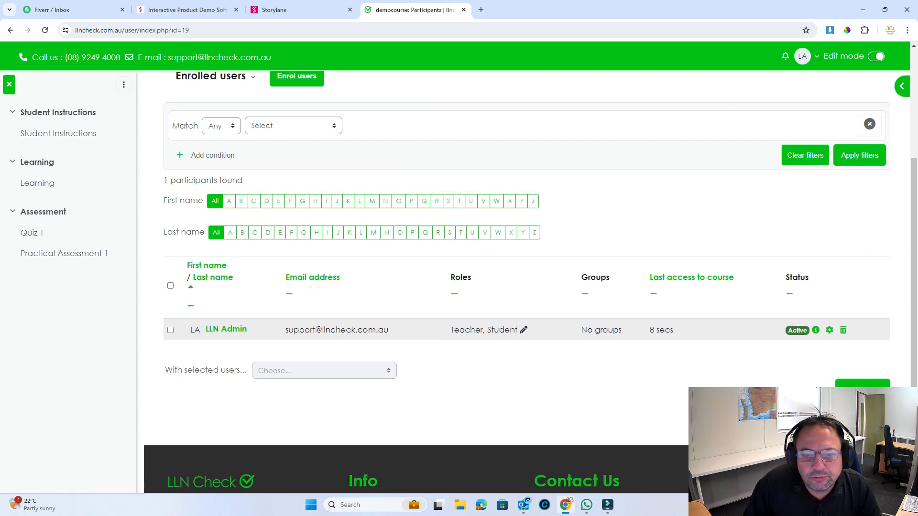
Open the Demo Course's Course completion report and examine the completion criteria listed for the enrolled participant.
scroll(525, 287, up, 4)
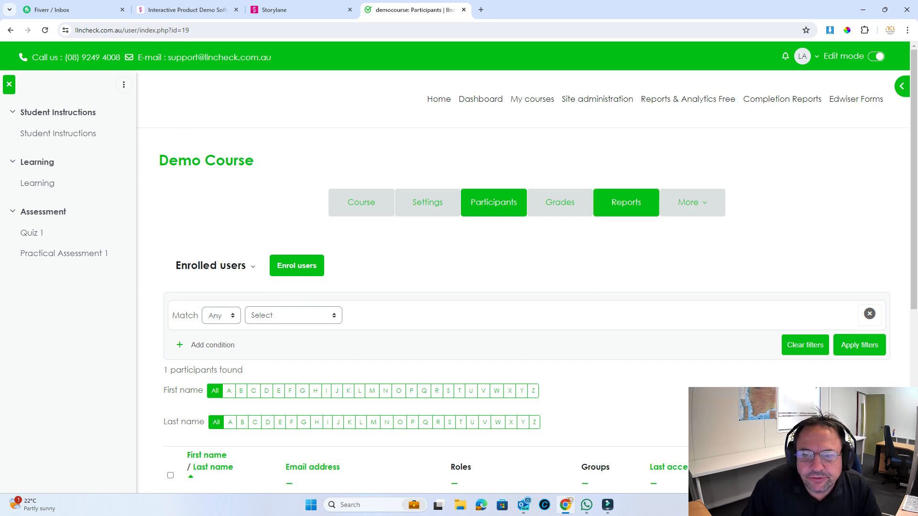
click(625, 203)
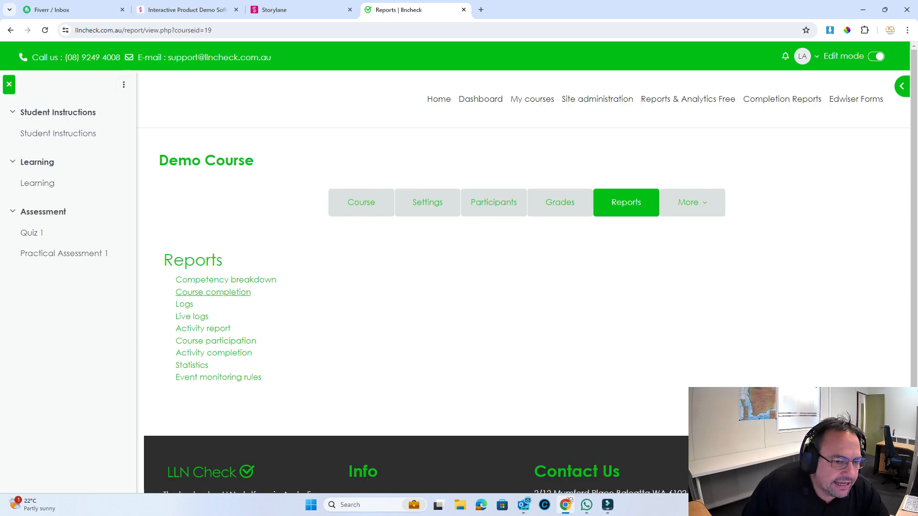
click(212, 293)
scroll(335, 286, down, 4)
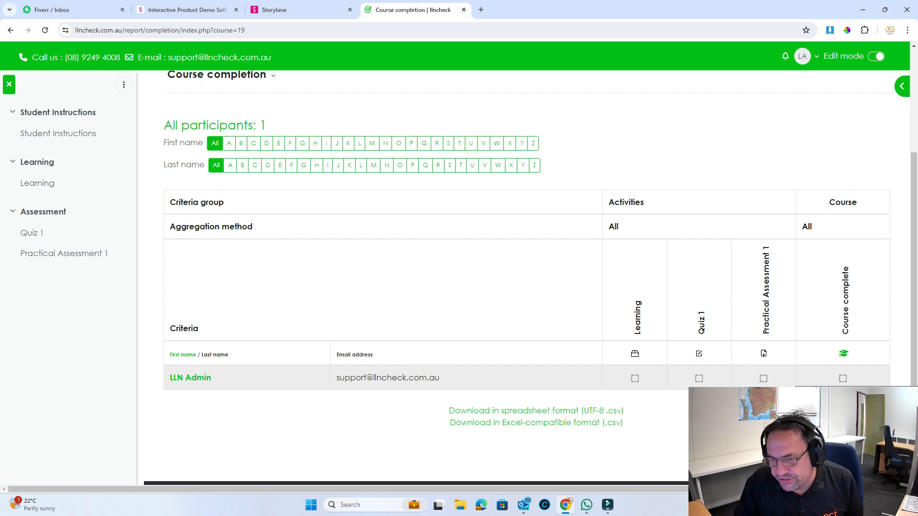
scroll(526, 287, up, 4)
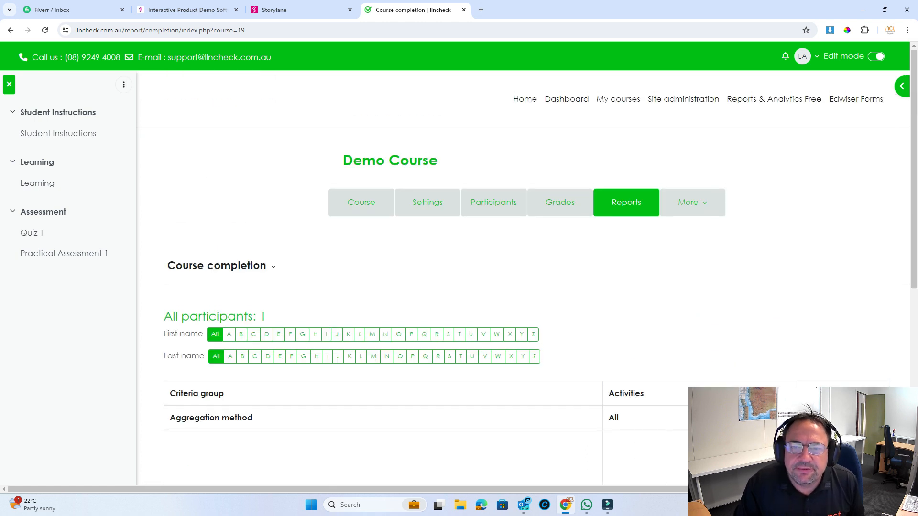
Open the Activity completion report and examine the participant's status for Learning, Quiz 1 and Practical Assessment 1.
click(626, 203)
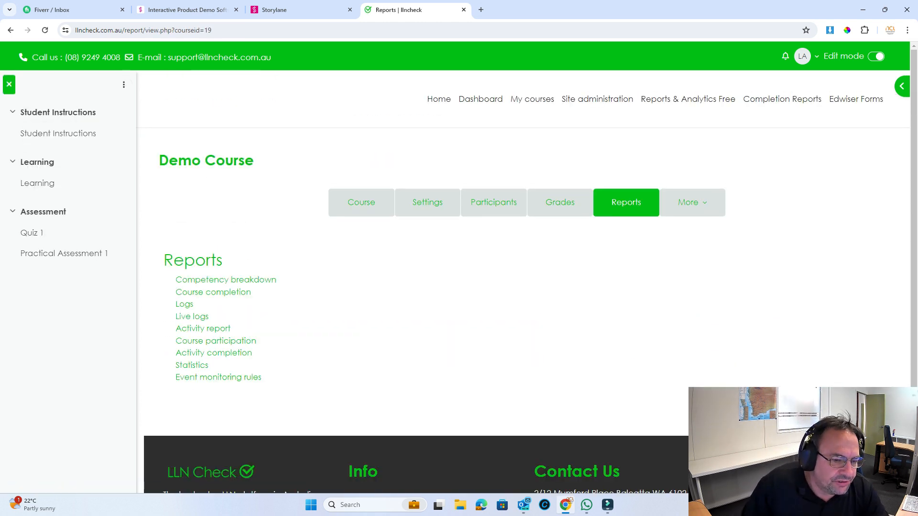
click(214, 353)
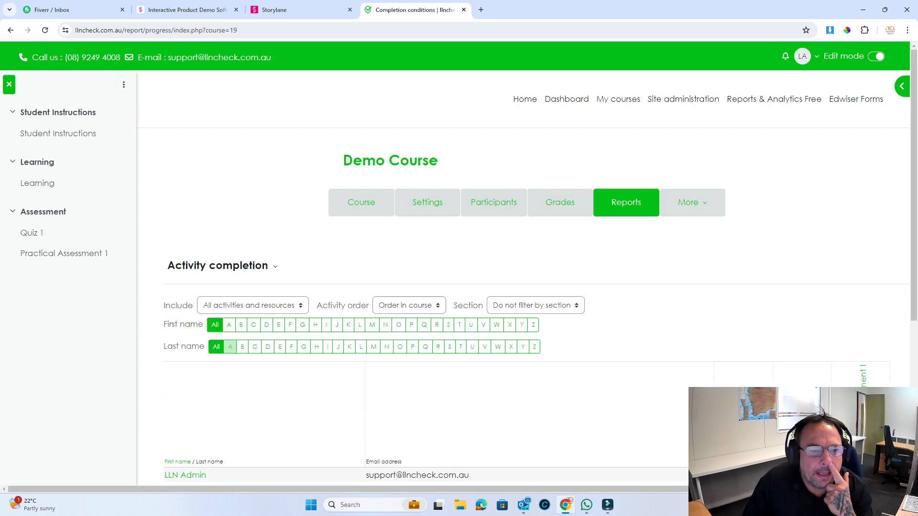
scroll(525, 277, down, 4)
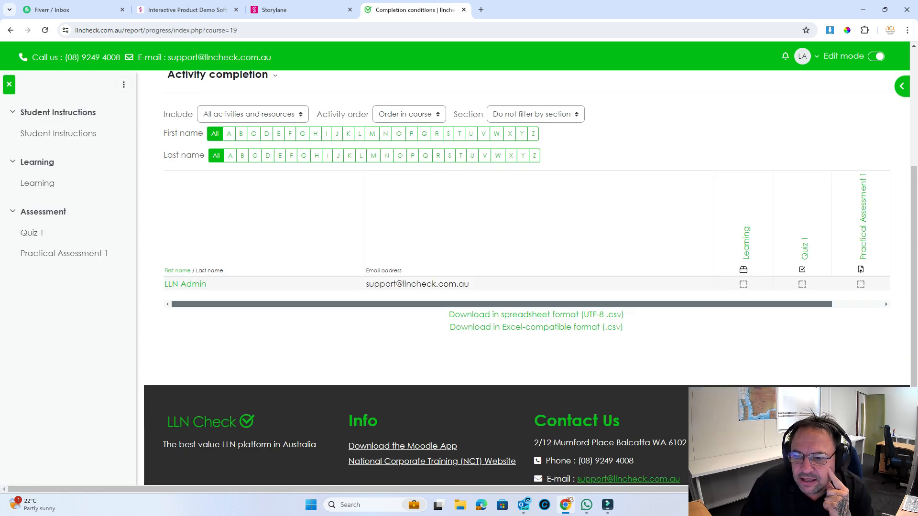
scroll(526, 239, right, 3)
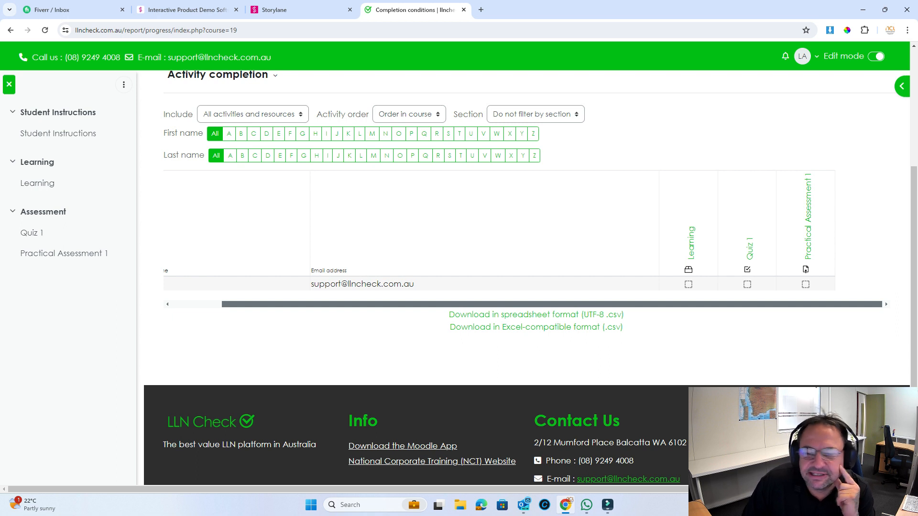
scroll(526, 239, left, 3)
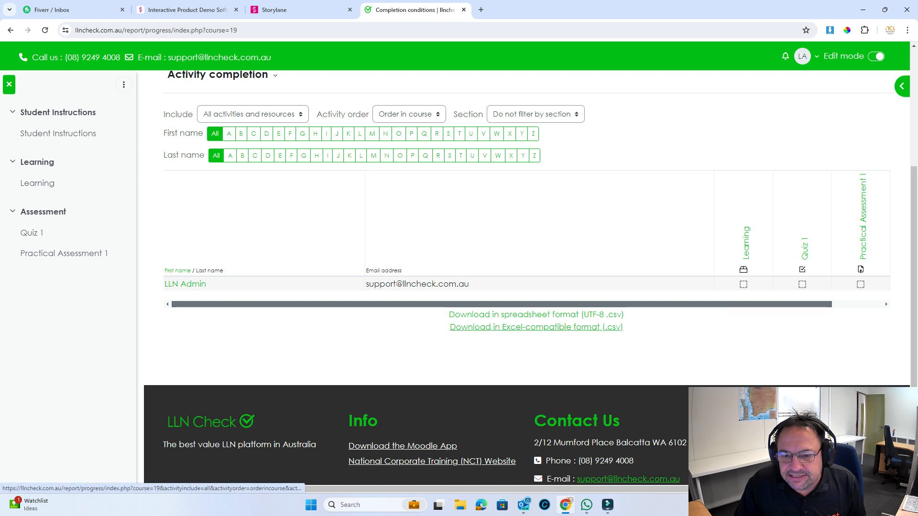
scroll(531, 281, up, 2)
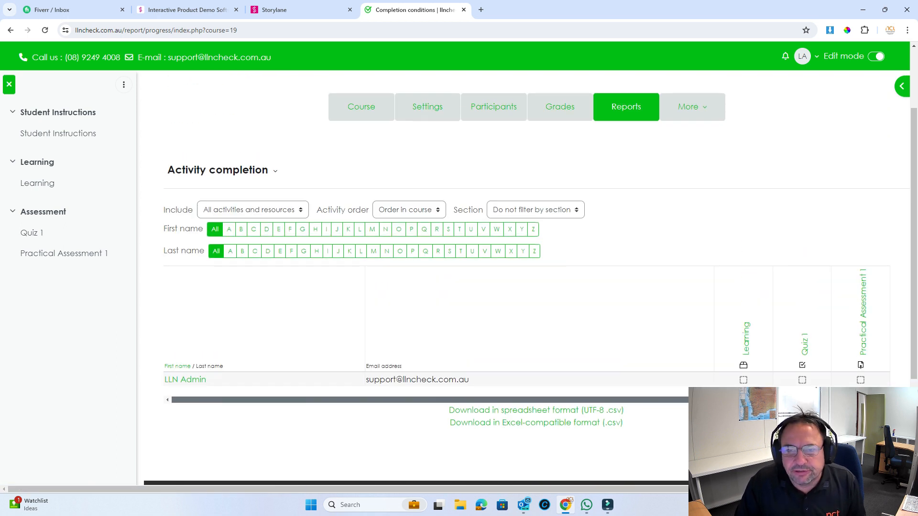
scroll(530, 281, up, 2)
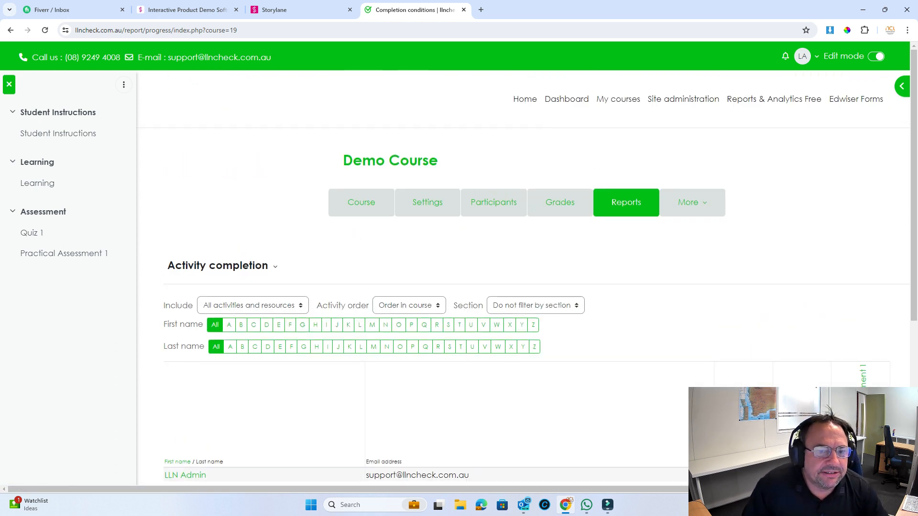
Return to the Demo Course main page and turn edit mode off.
click(361, 202)
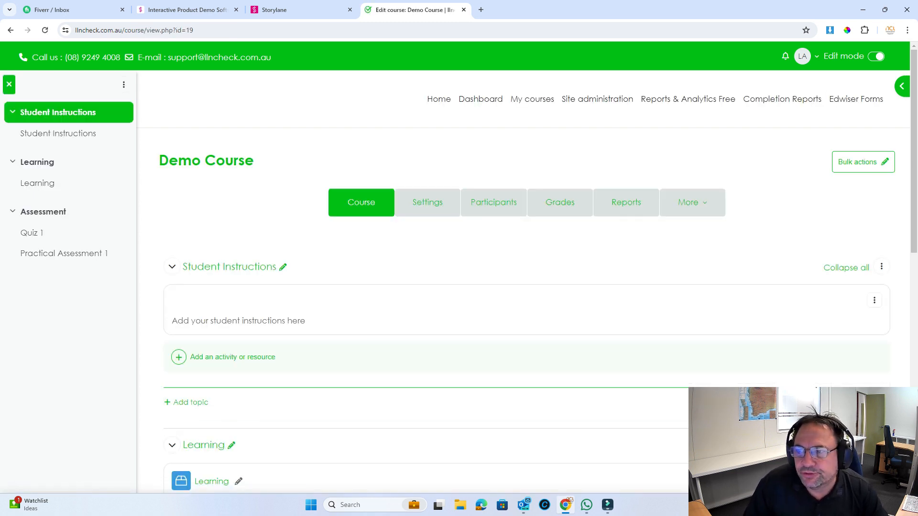
click(877, 56)
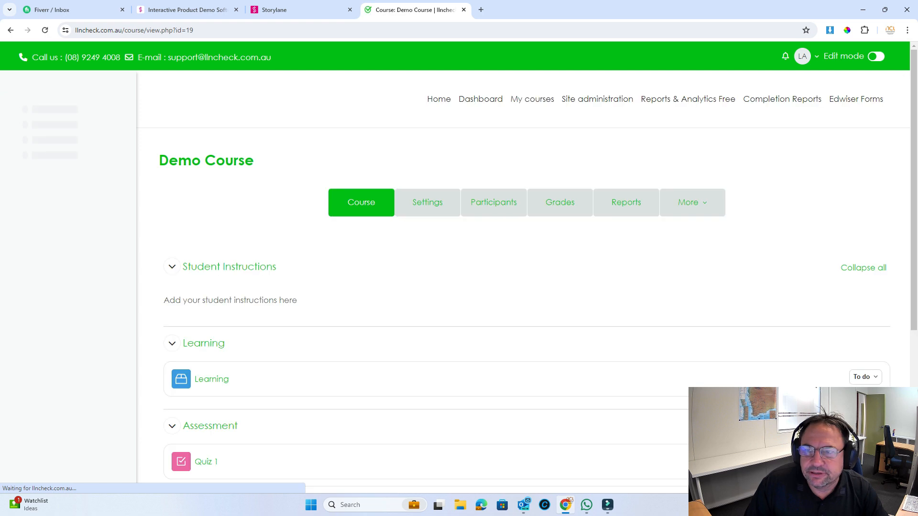
mouse_move(914, 143)
mouse_down()
mouse_move(914, 299)
mouse_move(913, 142)
mouse_up()
Review the course index and the Student Instructions, Learning and Assessment sections with editing off.
click(57, 133)
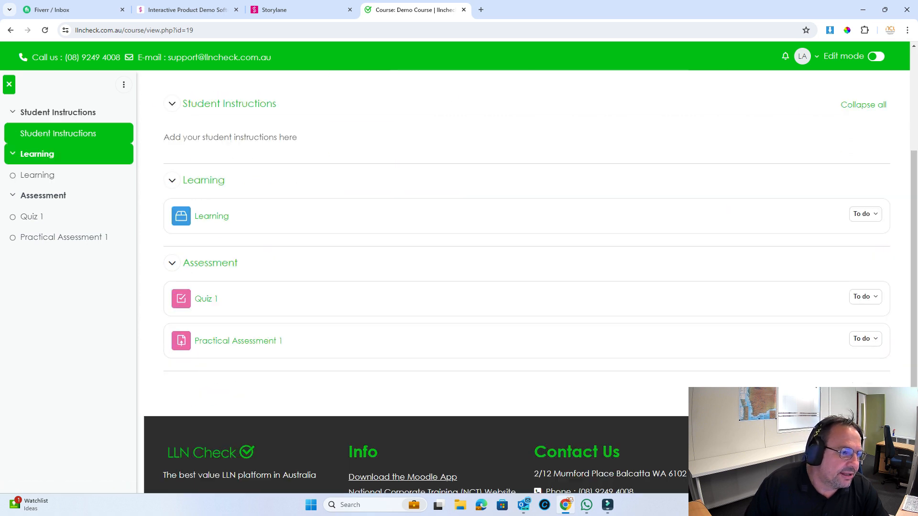
scroll(69, 137, down, 2)
scroll(215, 215, up, 5)
scroll(526, 287, down, 5)
scroll(526, 286, up, 5)
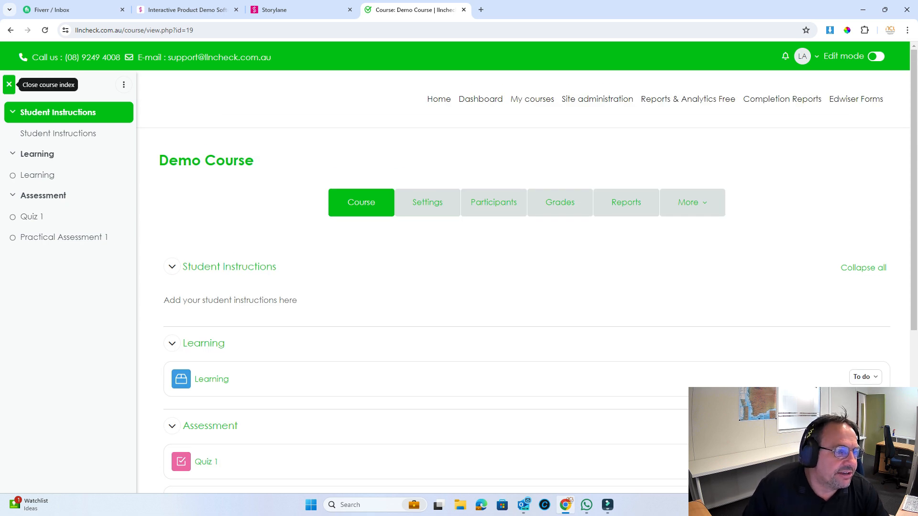
click(9, 85)
click(14, 86)
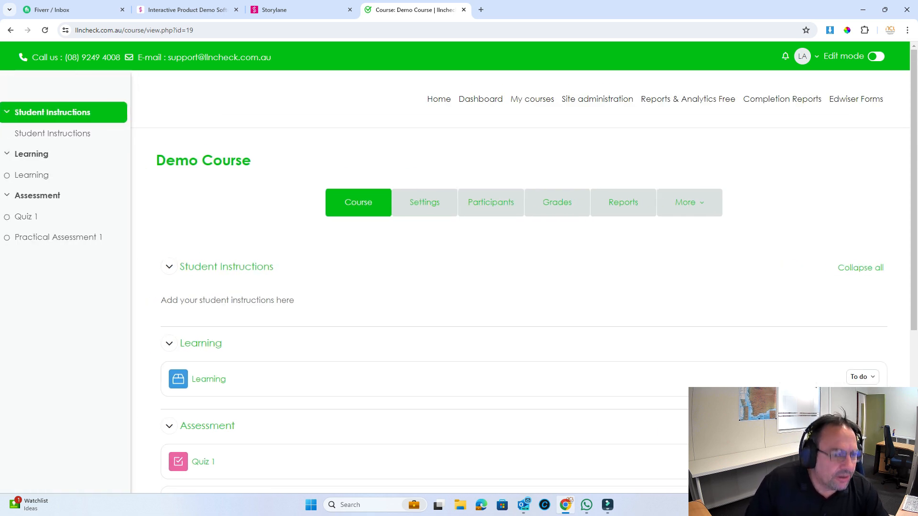
Review the Quiz 1 page and the Practical Assessment 1 checklist grading criteria, and return to the course page.
click(32, 217)
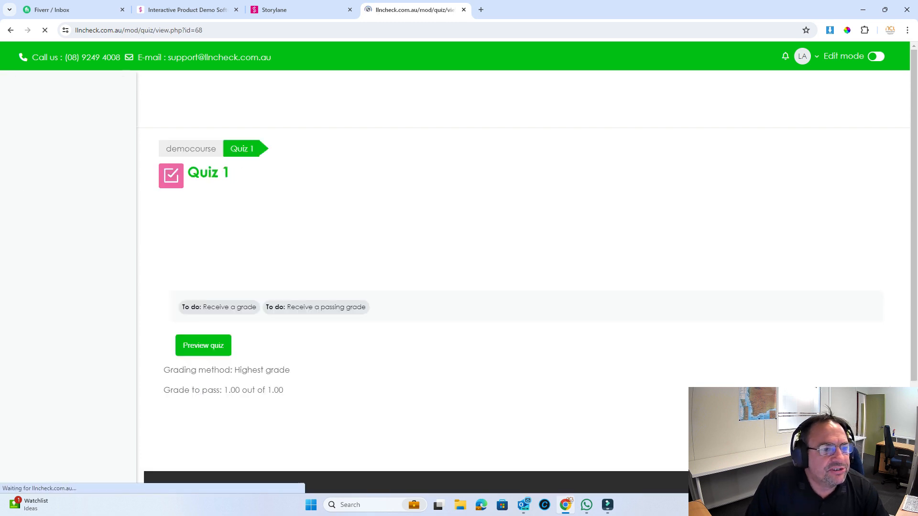
click(63, 237)
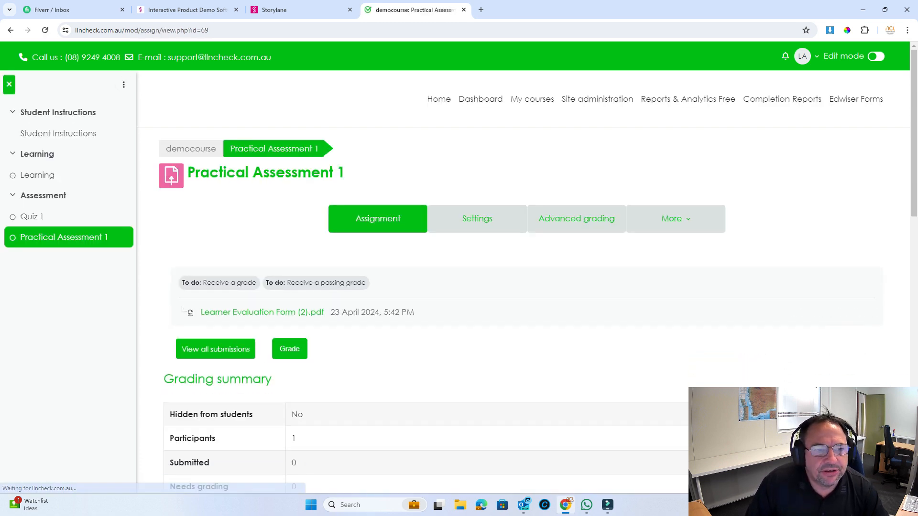
scroll(526, 287, down, 12)
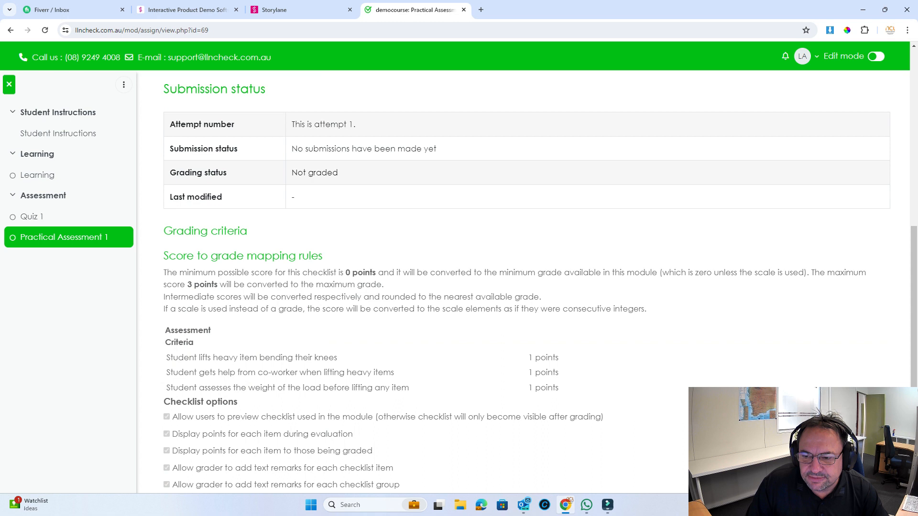
scroll(526, 287, up, 12)
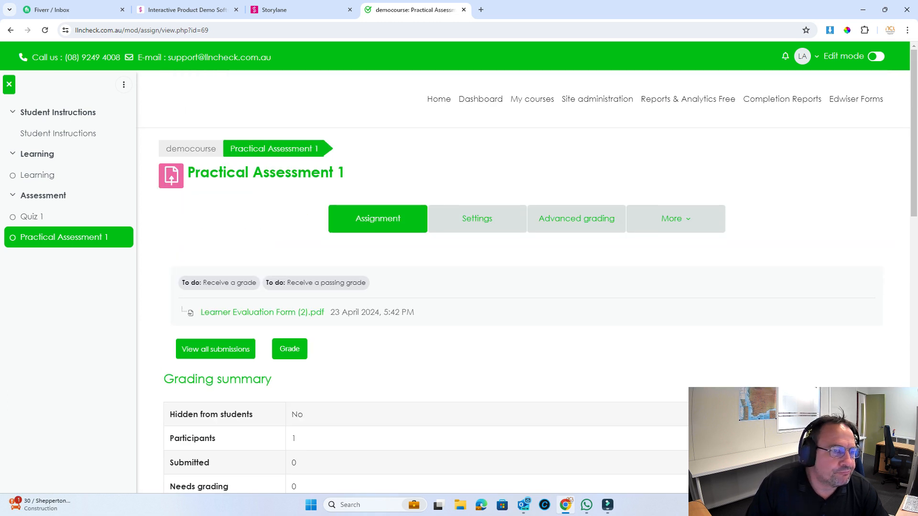
click(58, 133)
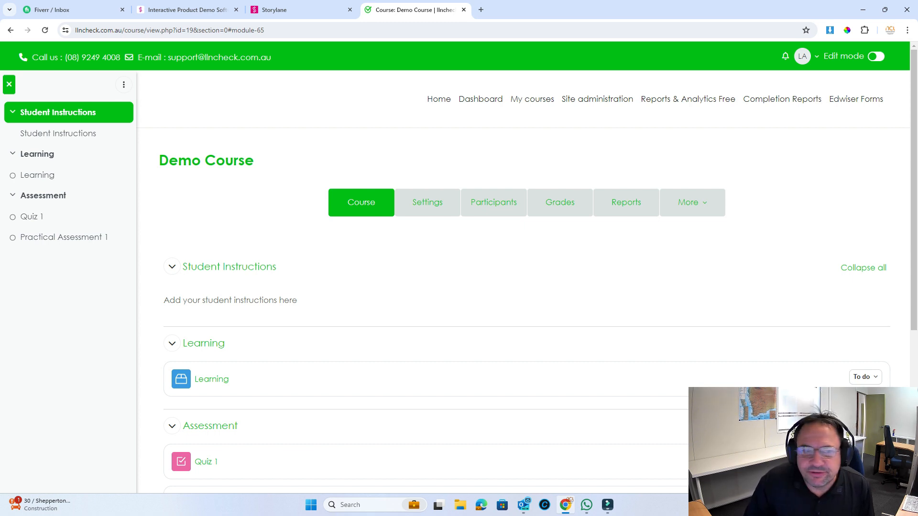
scroll(528, 279, down, 1)
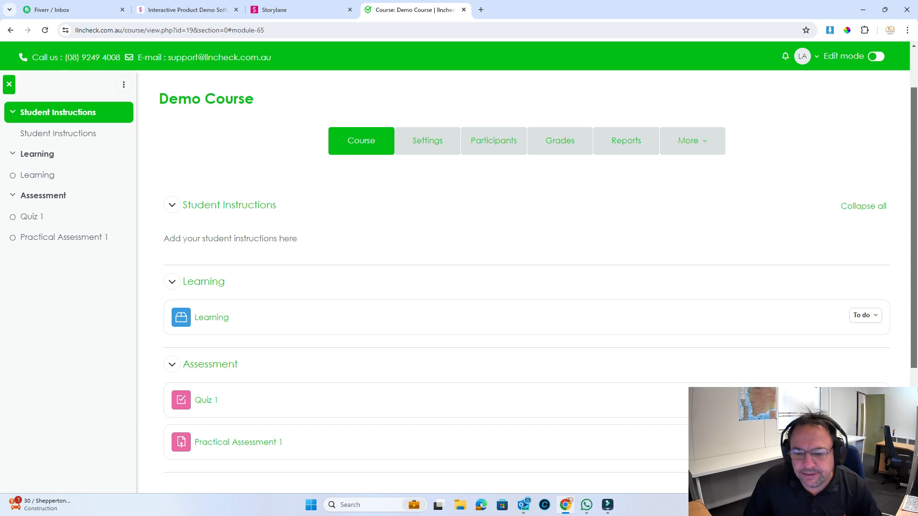
click(607, 505)
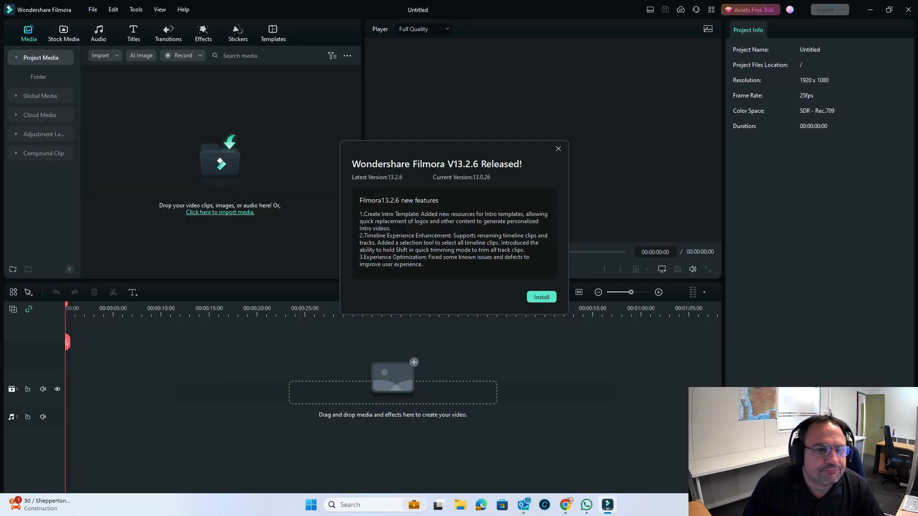